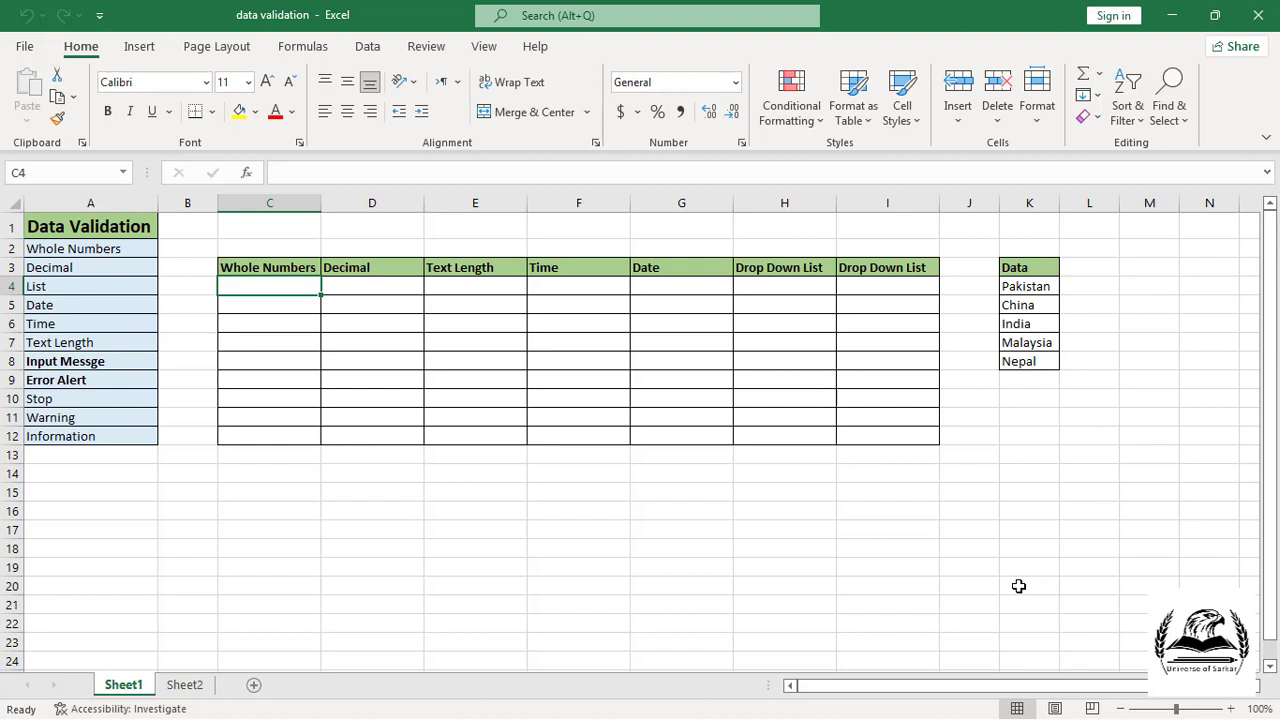
Step: Open the Find & Select menu on the Home tab
{"action": "left_click", "coordinate": [1169, 108]}
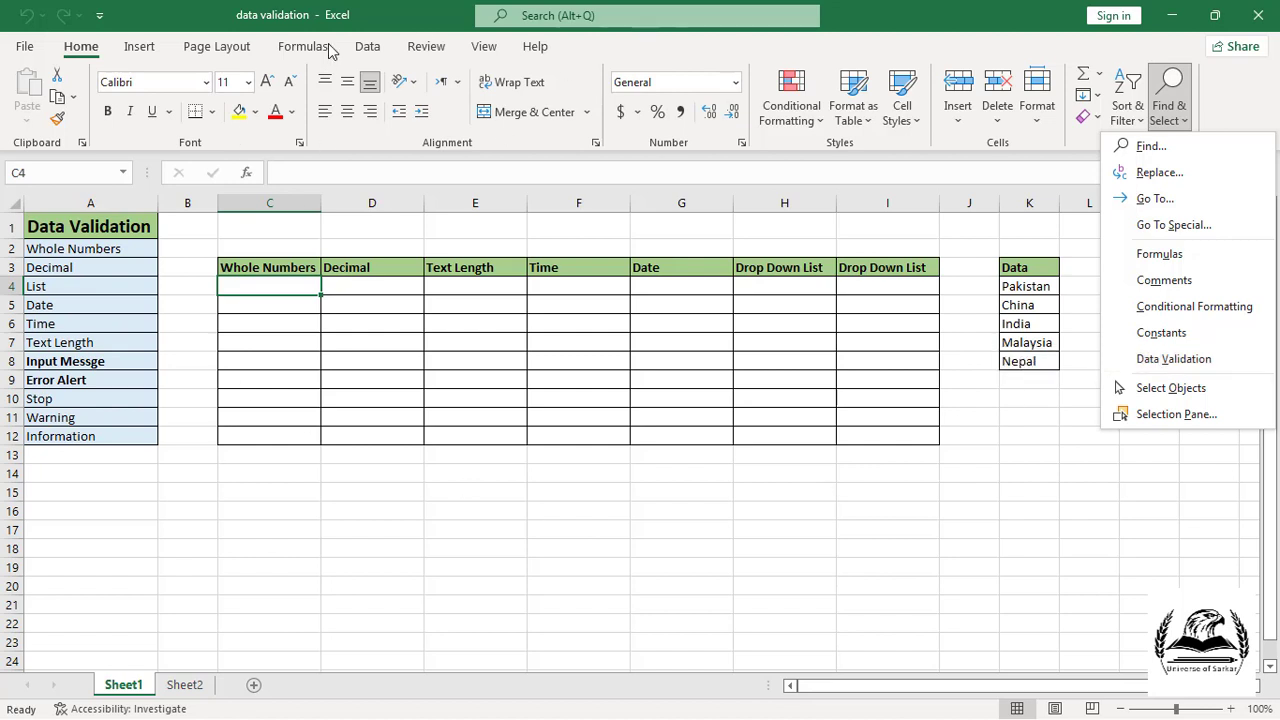
Step: On the Data tab, view the Data Validation settings for C4 and cancel without changes
{"action": "left_click", "coordinate": [377, 55]}
{"action": "left_click", "coordinate": [377, 55]}
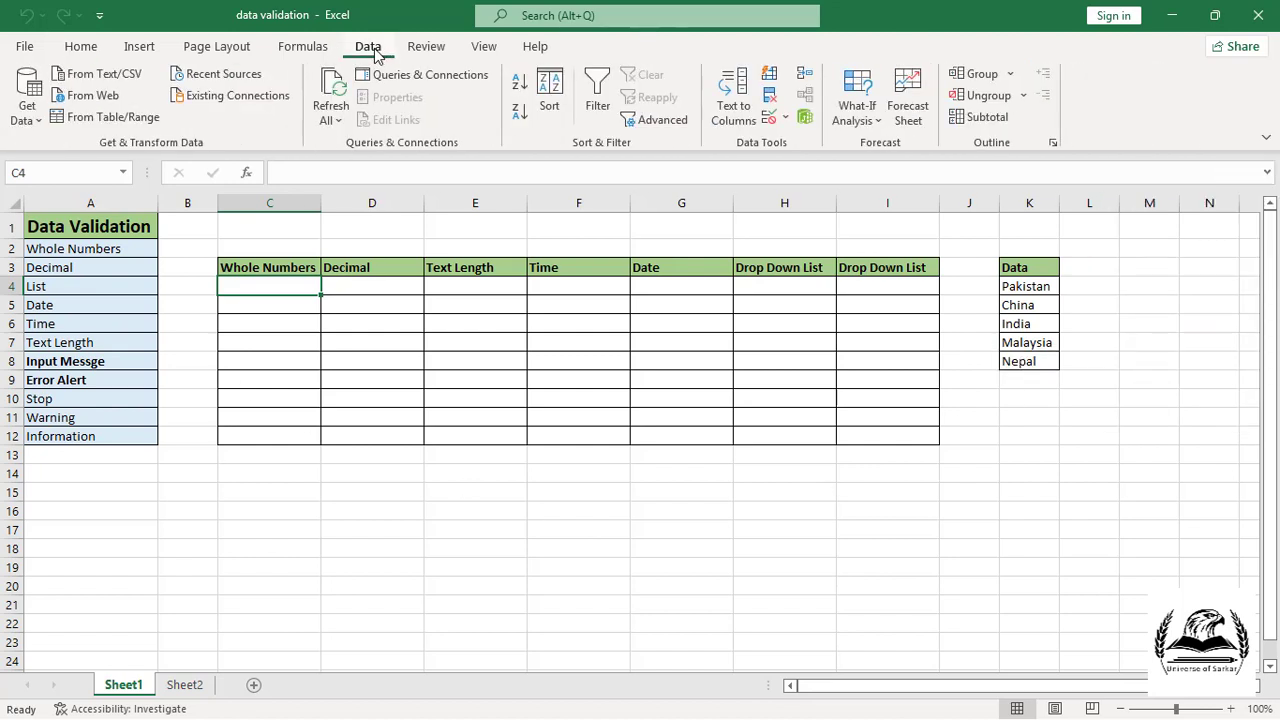
{"action": "left_click", "coordinate": [771, 124]}
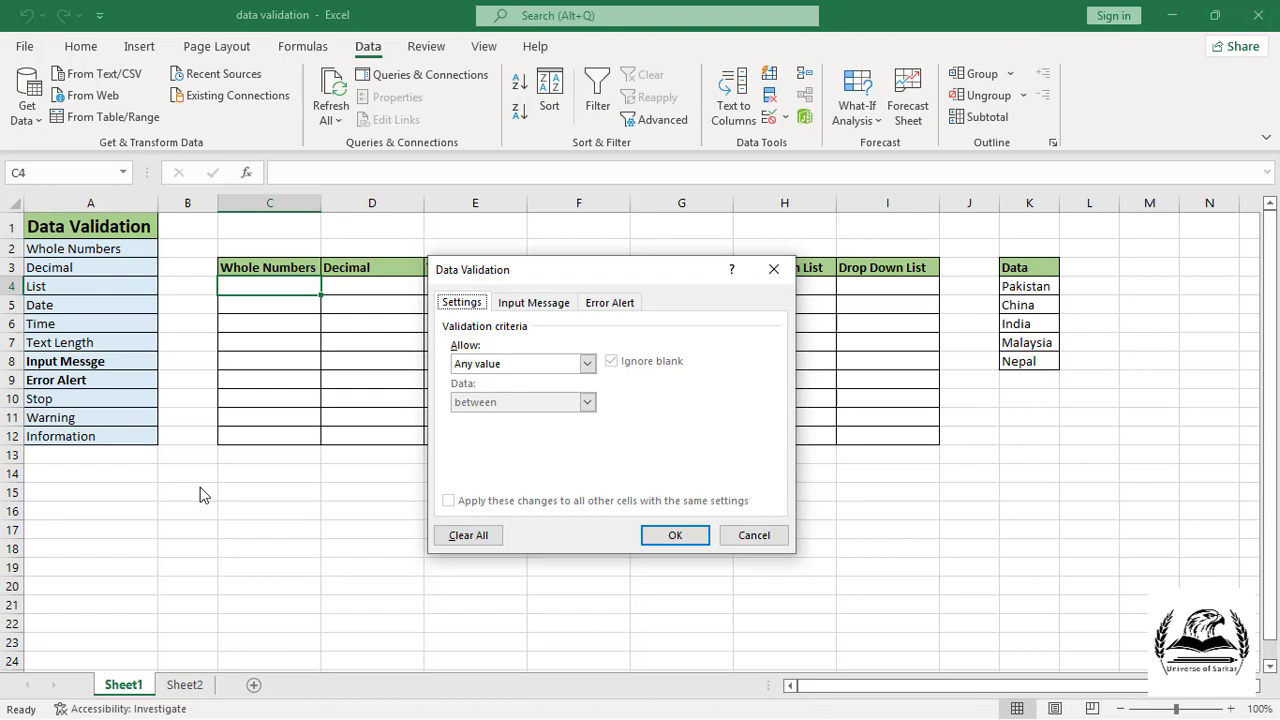
{"action": "left_click", "coordinate": [762, 538]}
Step: Give C4:C12 a Whole number rule, between, minimum 10, maximum 50, using Alt+D, L
{"action": "left_click_drag", "start_coordinate": [263, 289], "coordinate": [260, 431]}
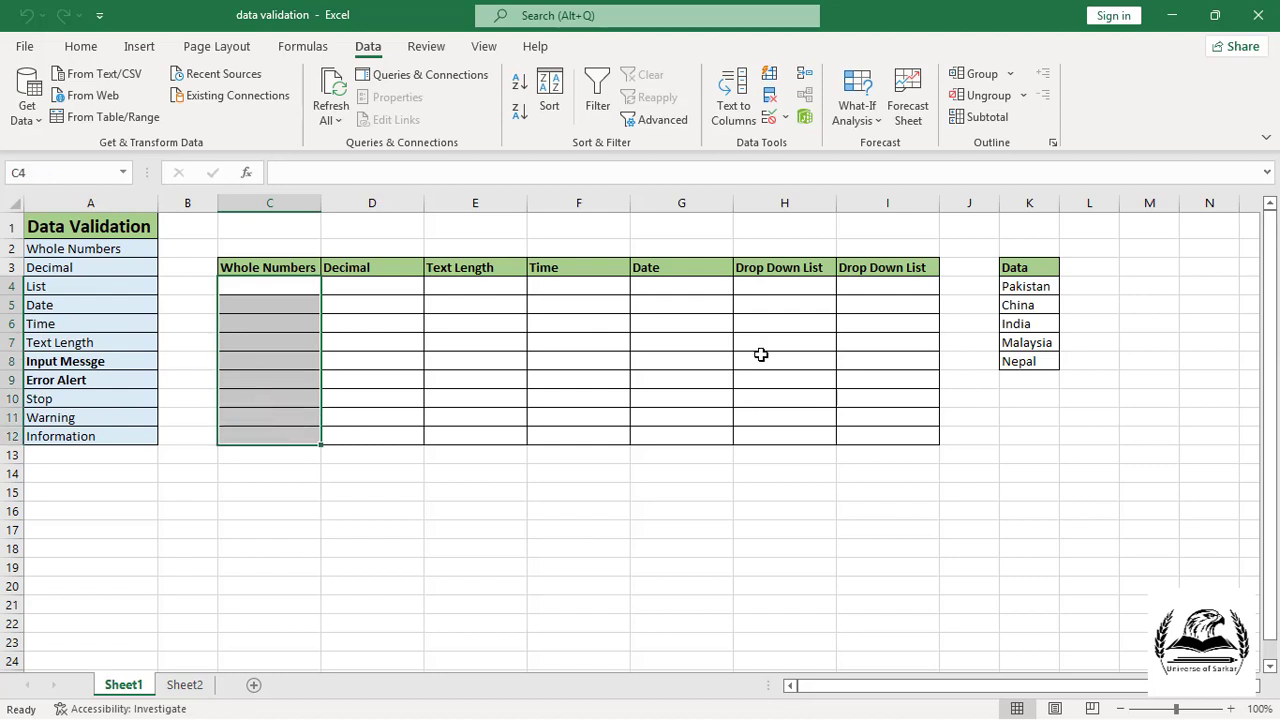
{"action": "key", "text": "alt+d"}
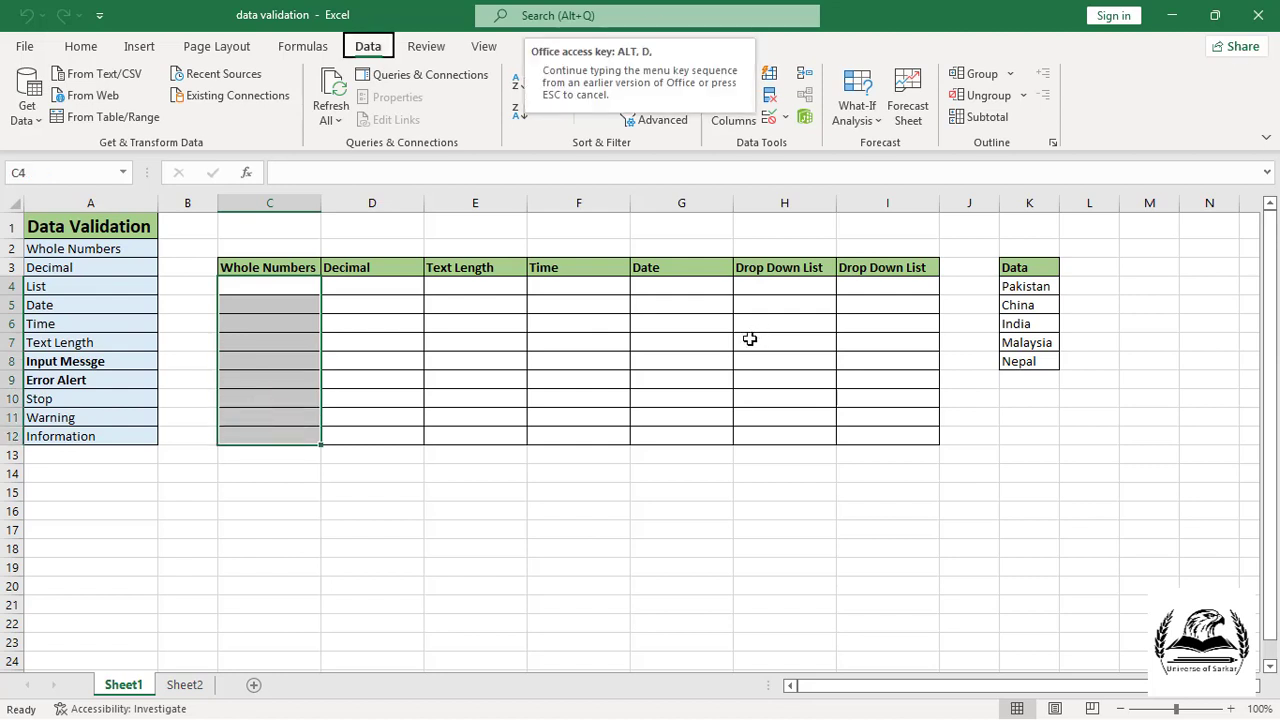
{"action": "key", "text": "l"}
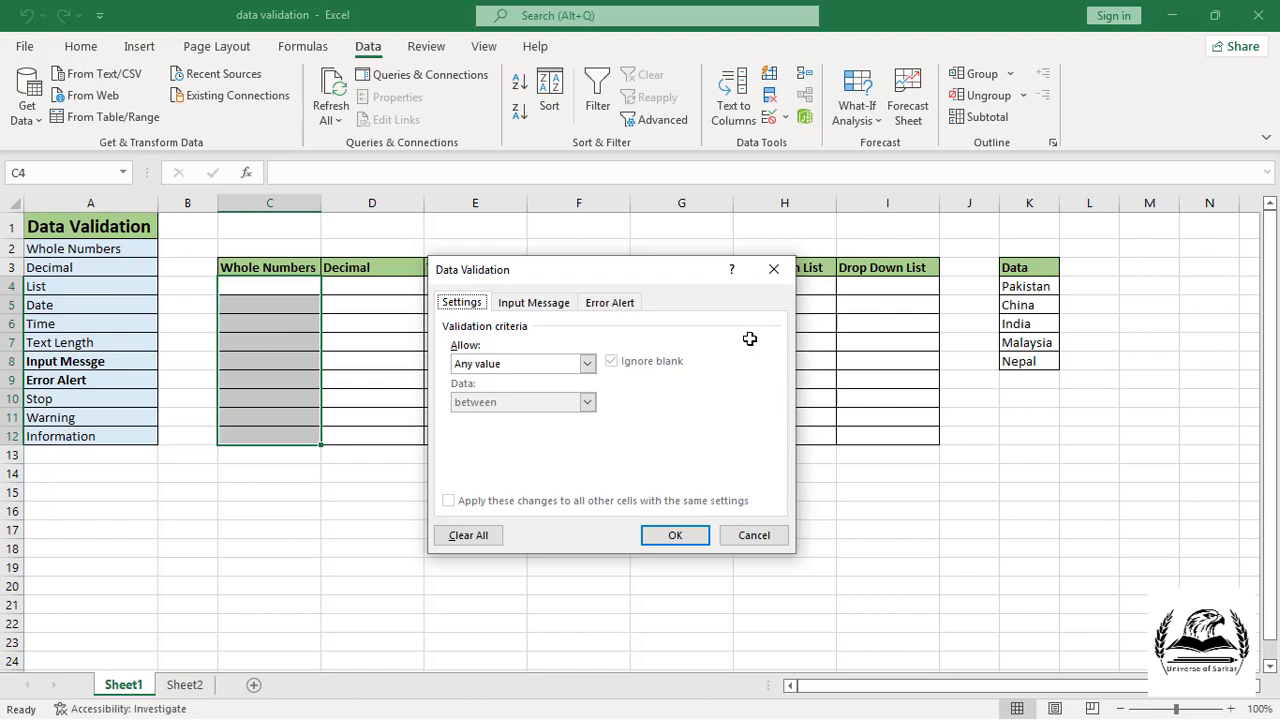
{"action": "left_click", "coordinate": [587, 364]}
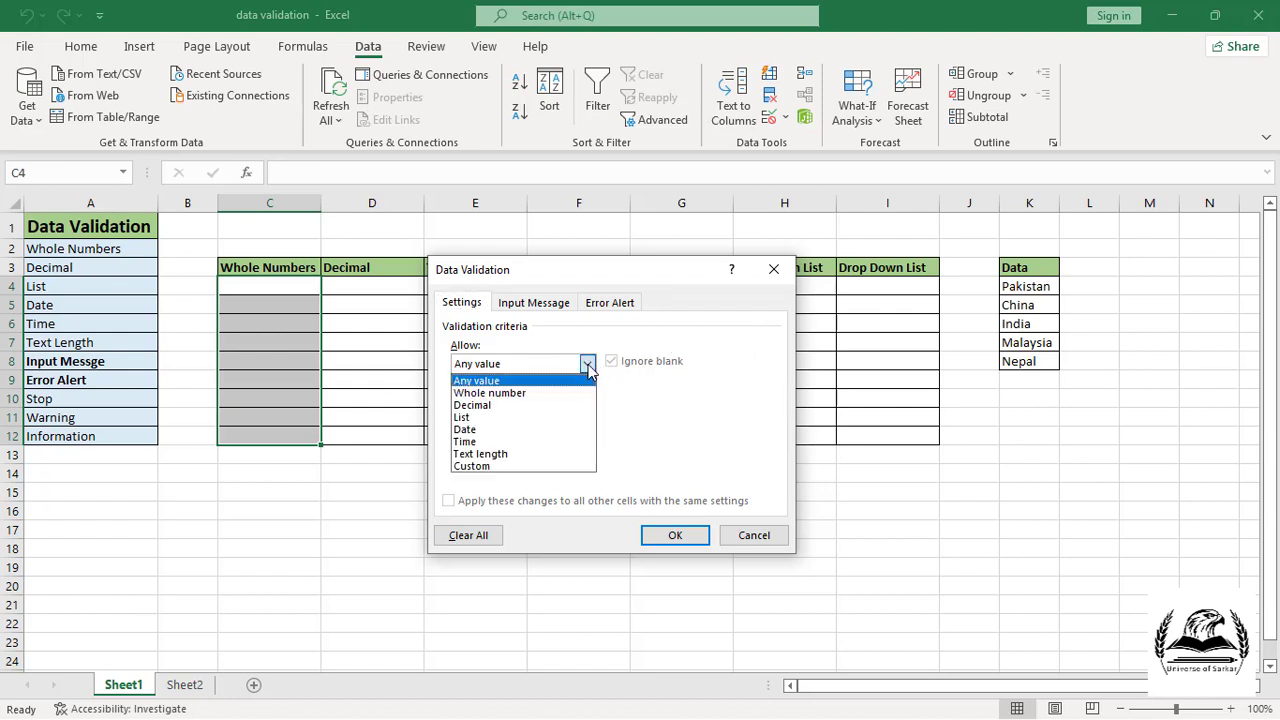
{"action": "left_click", "coordinate": [533, 393]}
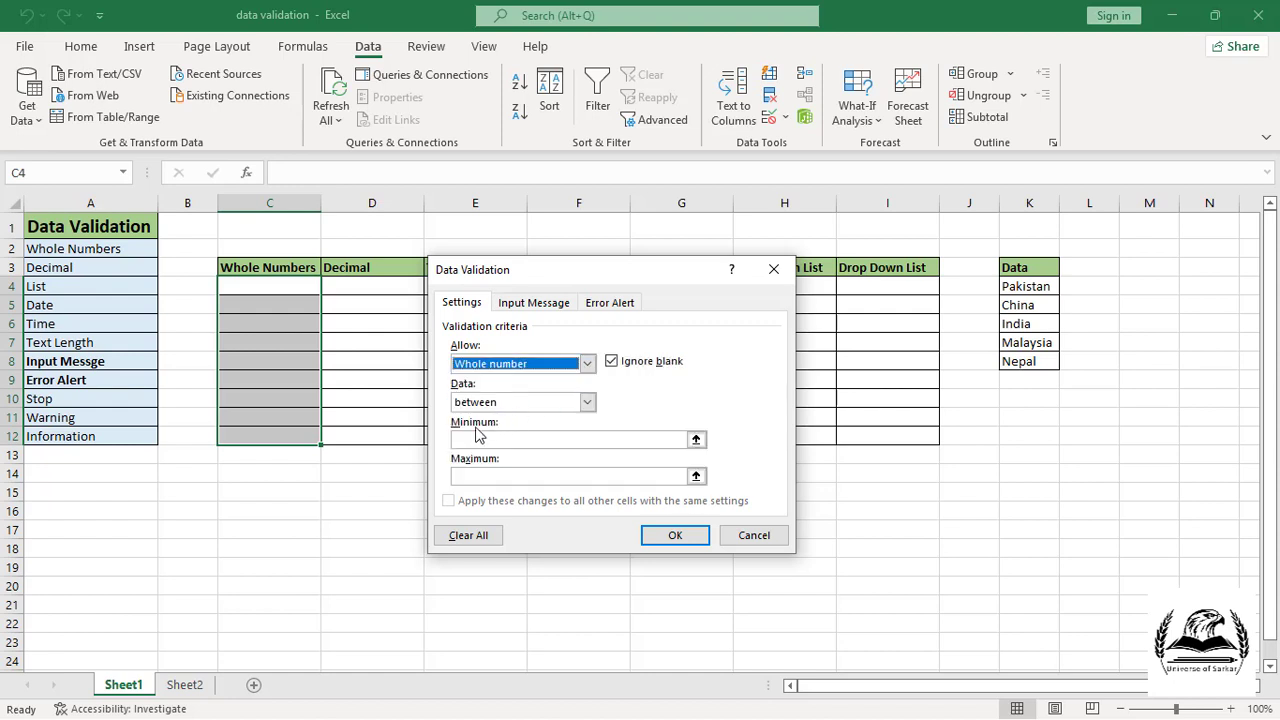
{"action": "left_click", "coordinate": [587, 403]}
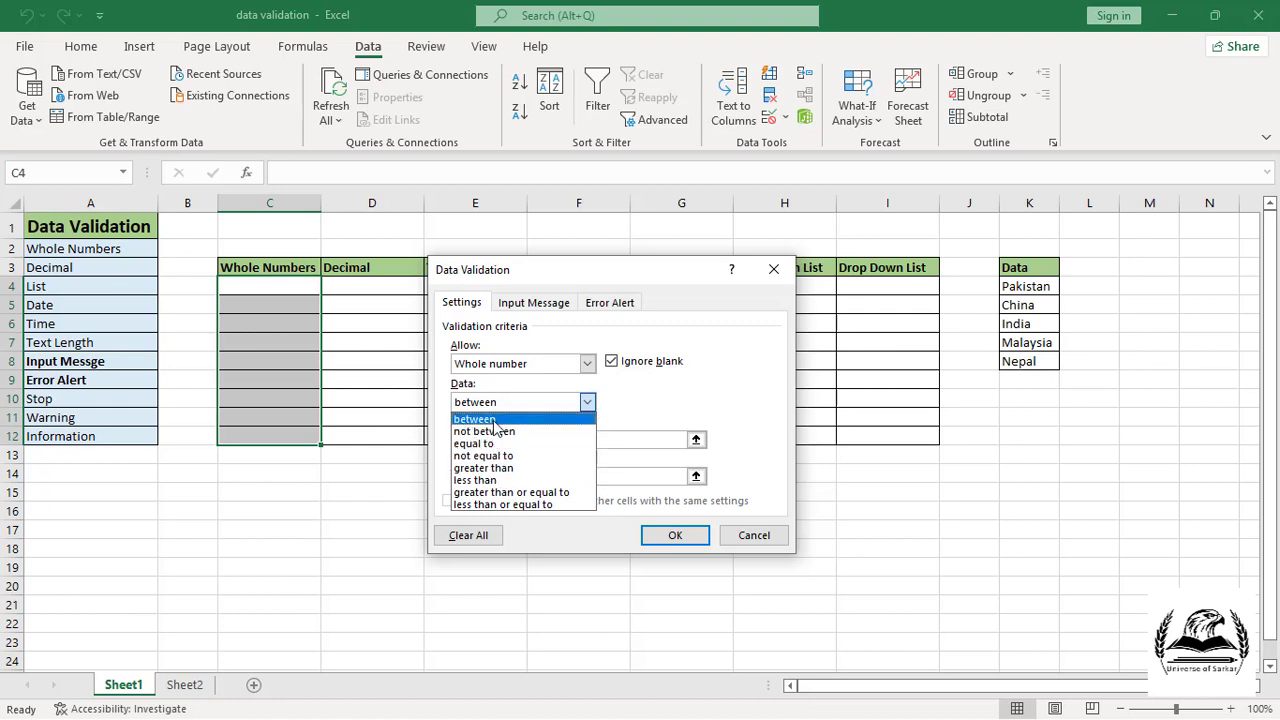
{"action": "left_click", "coordinate": [497, 419]}
{"action": "left_click", "coordinate": [500, 440]}
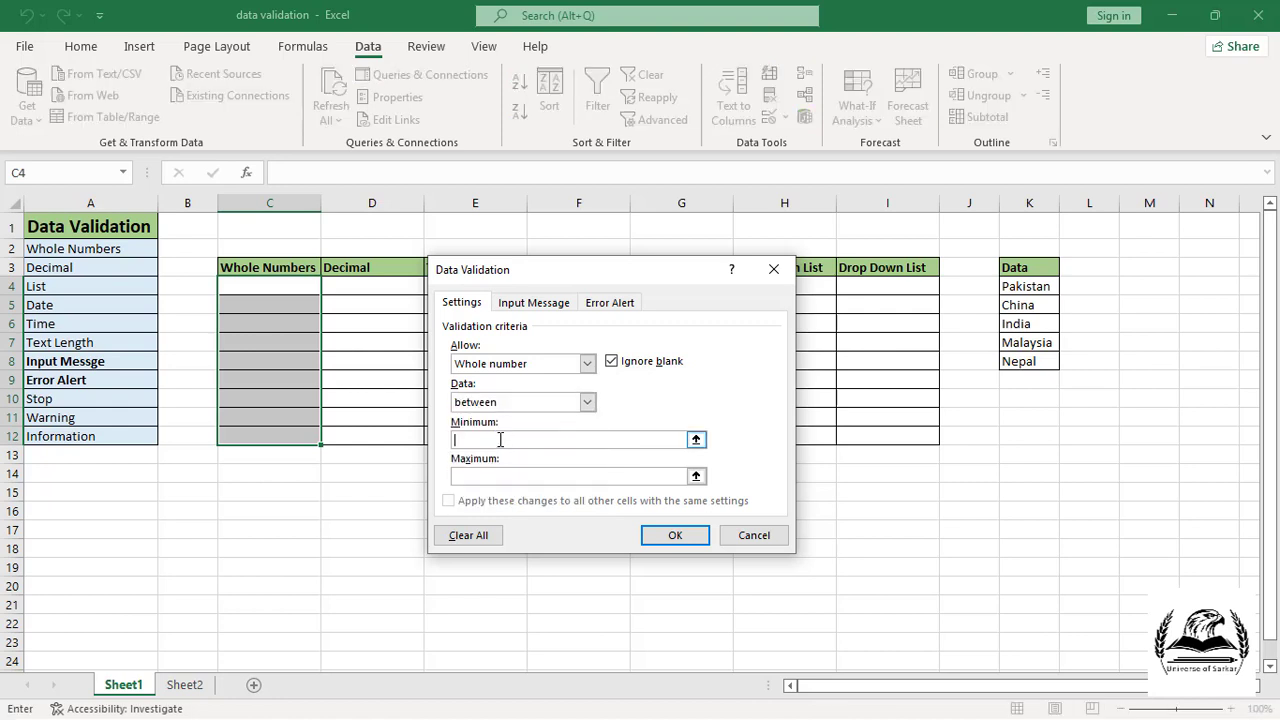
{"action": "type", "text": "10"}
{"action": "key", "text": "Tab"}
{"action": "type", "text": "50"}
{"action": "left_click", "coordinate": [676, 537]}
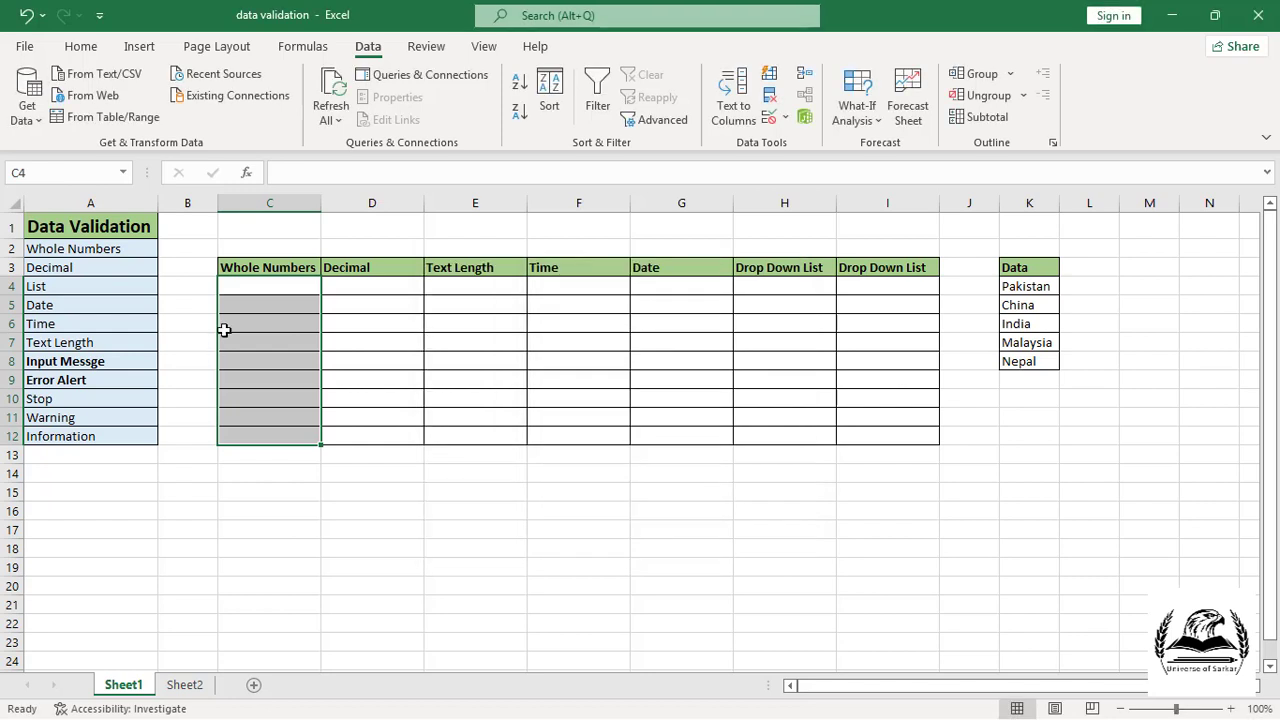
Step: Enter 10 and 11 in C4:C5, then try 9 and discard it at the error alert
{"action": "left_click", "coordinate": [272, 287]}
{"action": "type", "text": "10"}
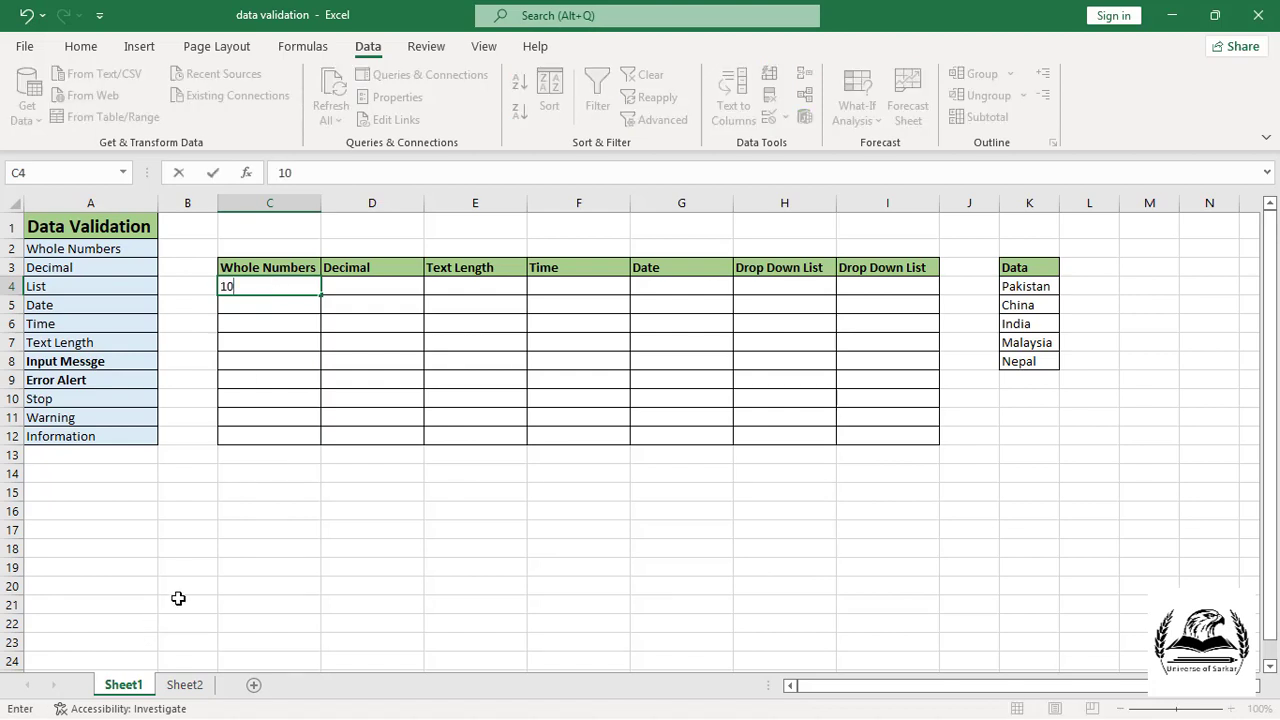
{"action": "key", "text": "Return"}
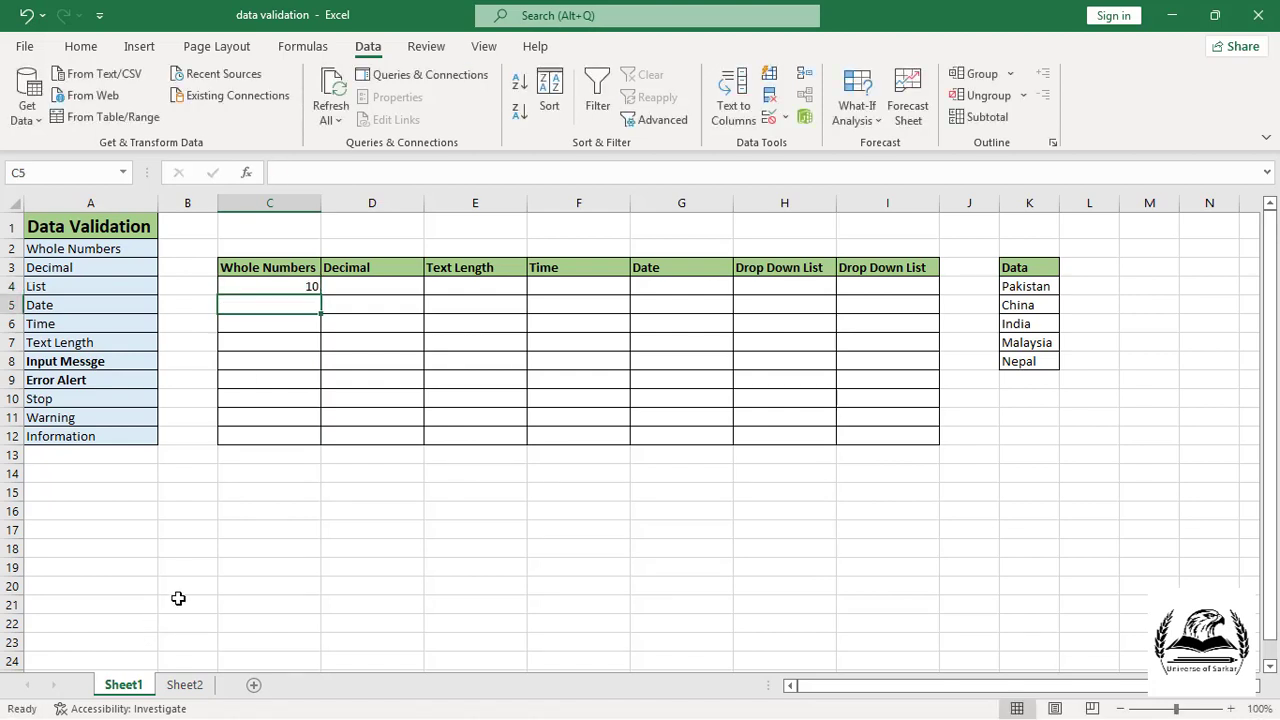
{"action": "type", "text": "11"}
{"action": "key", "text": "Return"}
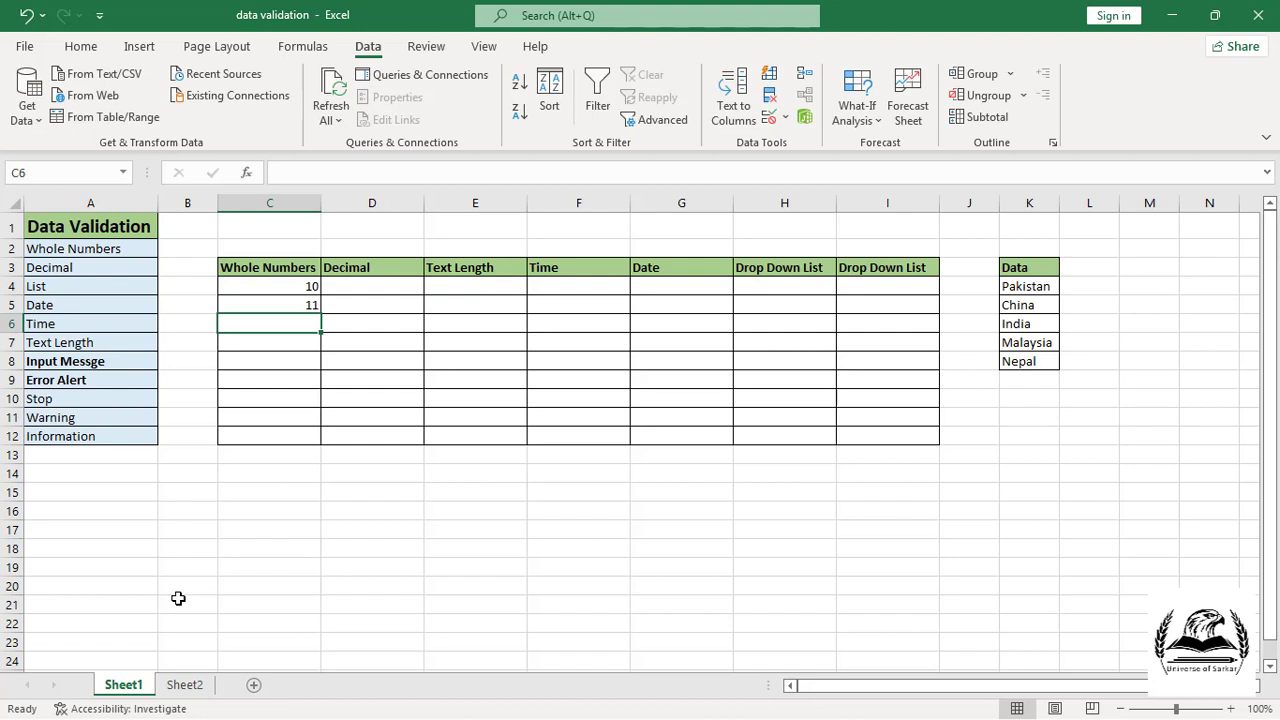
{"action": "type", "text": "9"}
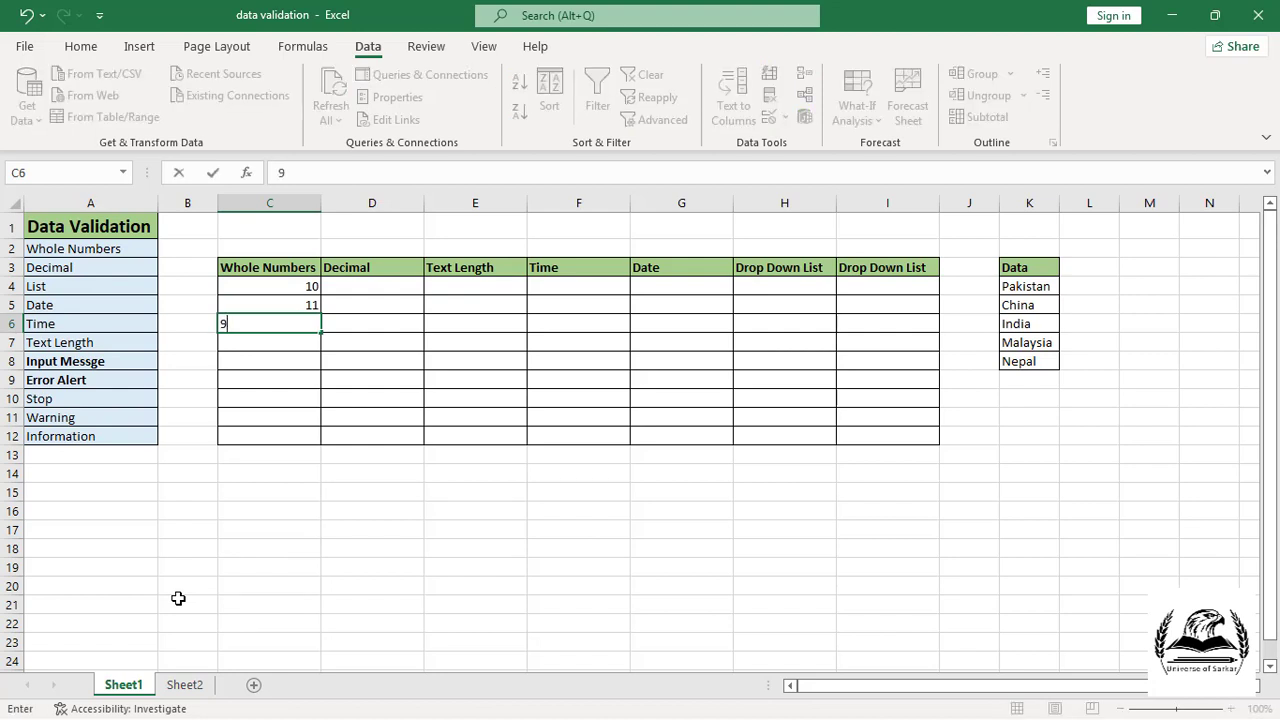
{"action": "key", "text": "Return"}
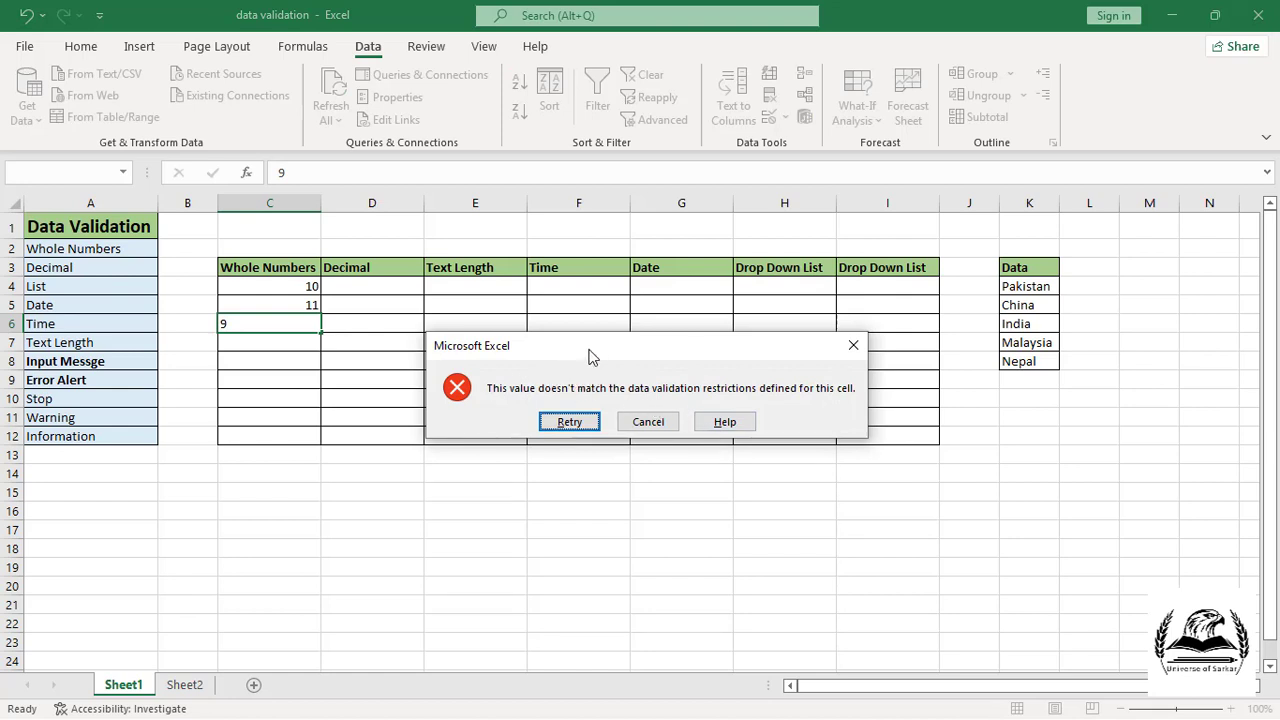
{"action": "left_click_drag", "start_coordinate": [590, 355], "coordinate": [562, 374]}
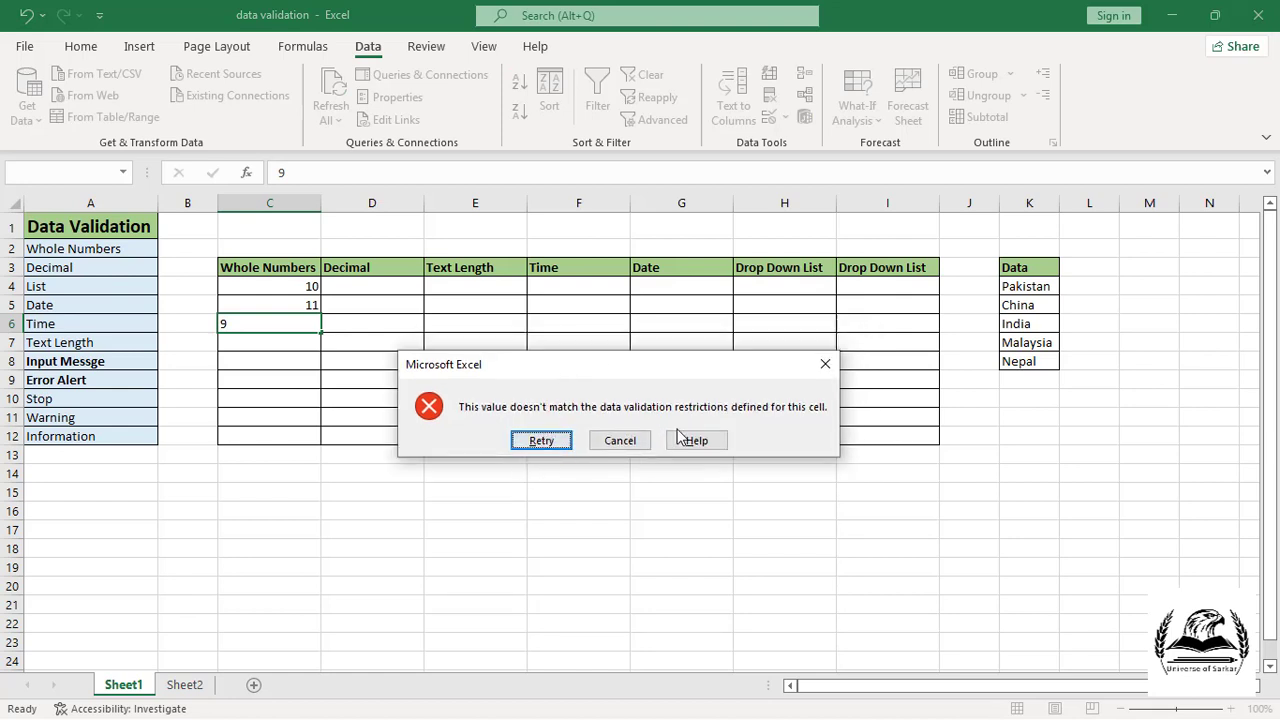
{"action": "left_click", "coordinate": [619, 441]}
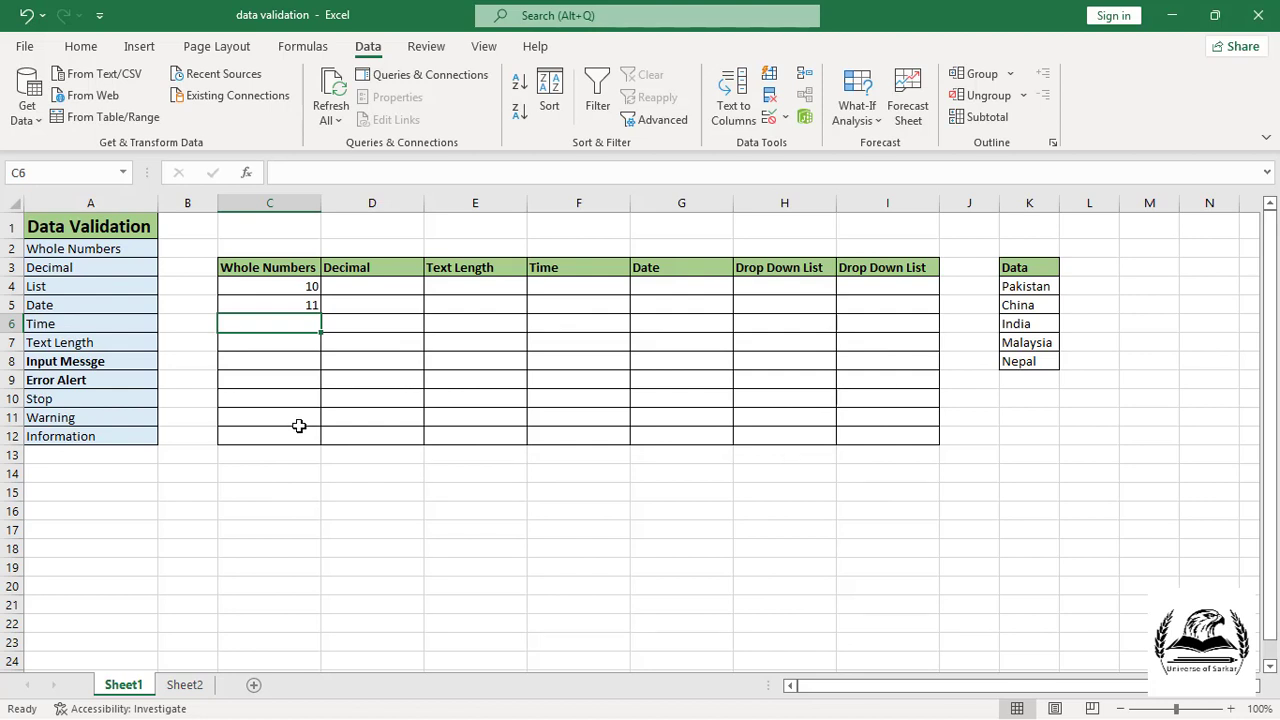
Step: Try 55 (rejected), enter 45 and 34, then try 900 and cancel it
{"action": "type", "text": "55"}
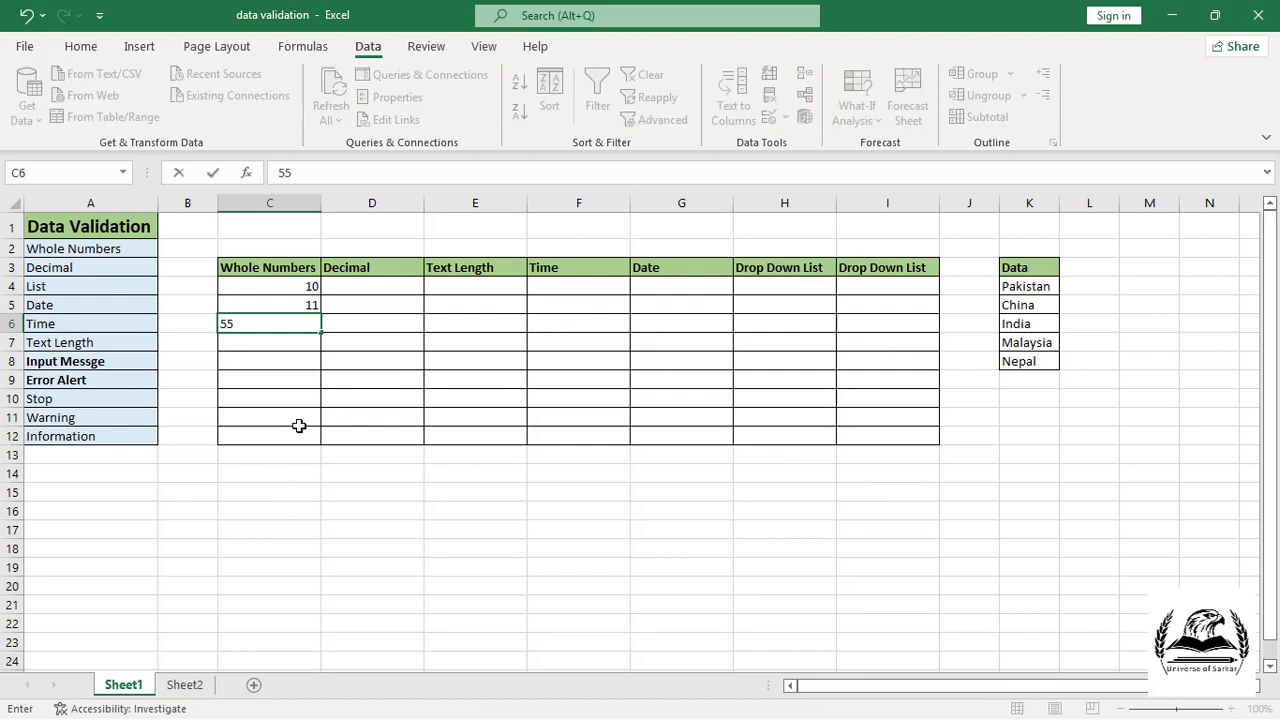
{"action": "key", "text": "Return"}
{"action": "key", "text": "Return"}
{"action": "type", "text": "45"}
{"action": "key", "text": "Return"}
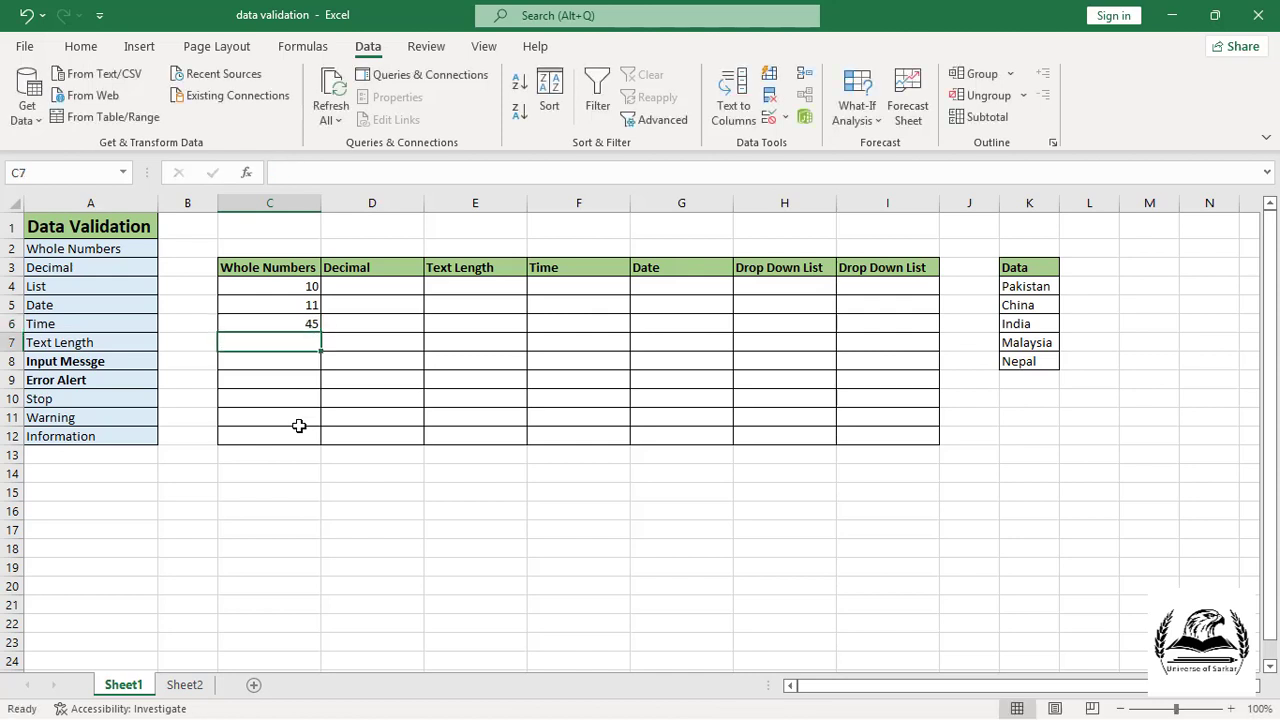
{"action": "type", "text": "34"}
{"action": "key", "text": "Return"}
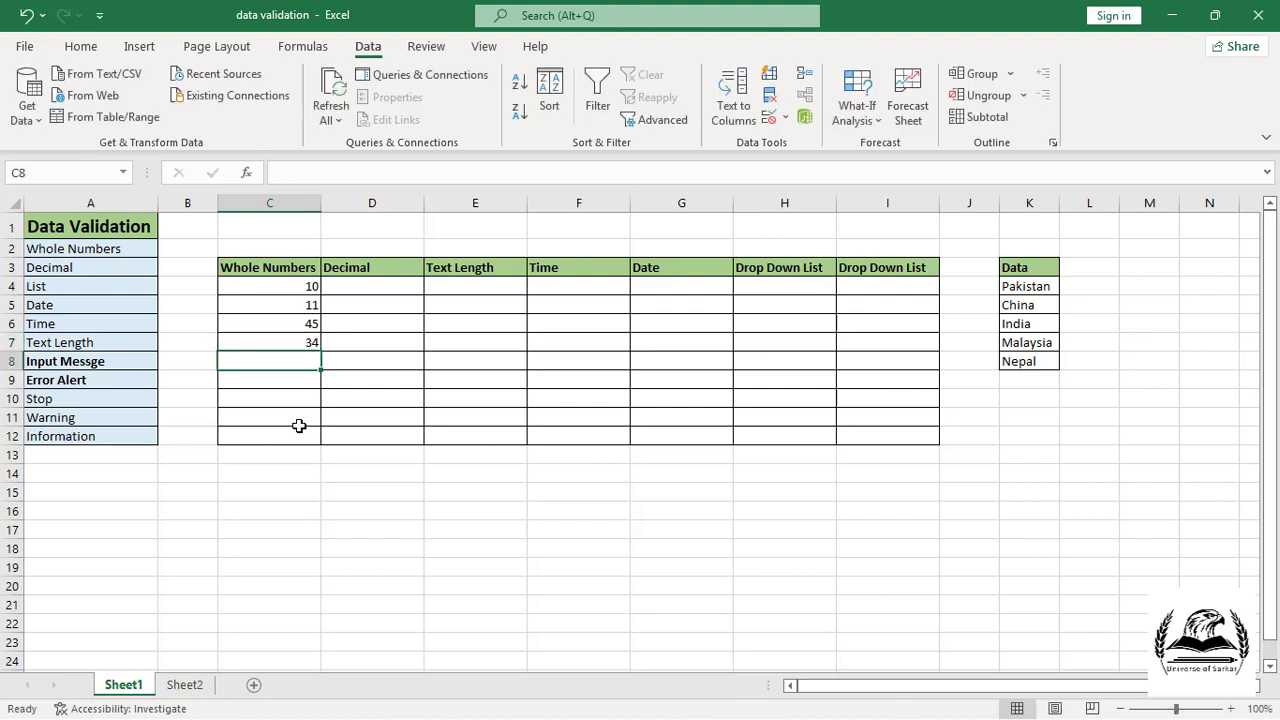
{"action": "type", "text": "900"}
{"action": "key", "text": "Return"}
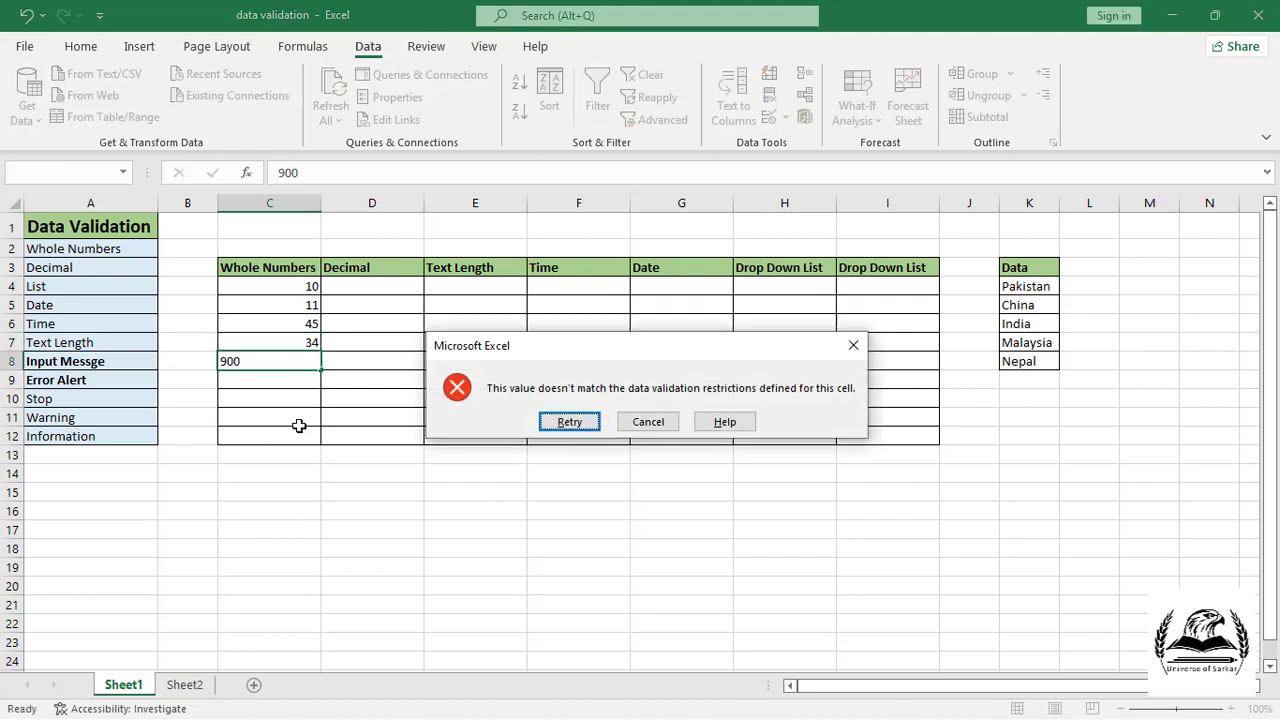
{"action": "left_click", "coordinate": [648, 422]}
{"action": "left_click", "coordinate": [391, 284]}
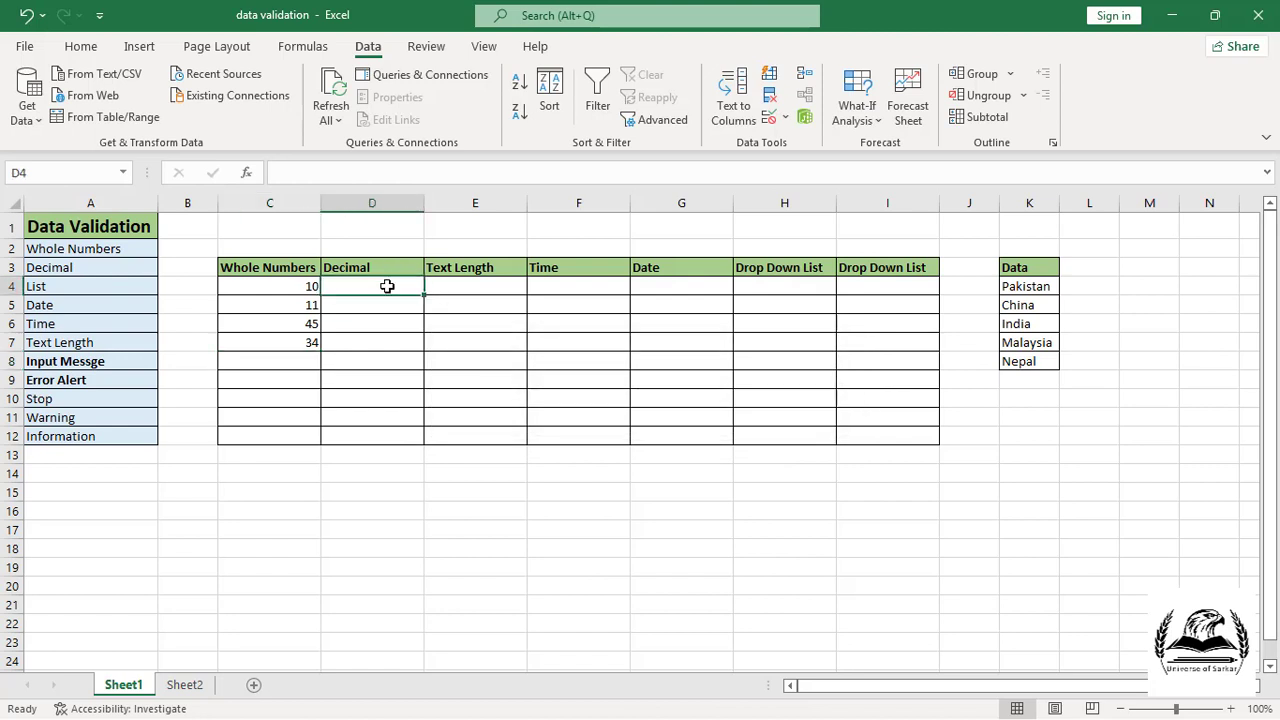
Step: Select D4:D12 and set a Decimal validation rule with minimum 2.5 and maximum 3.9
{"action": "left_click_drag", "start_coordinate": [391, 284], "coordinate": [380, 434]}
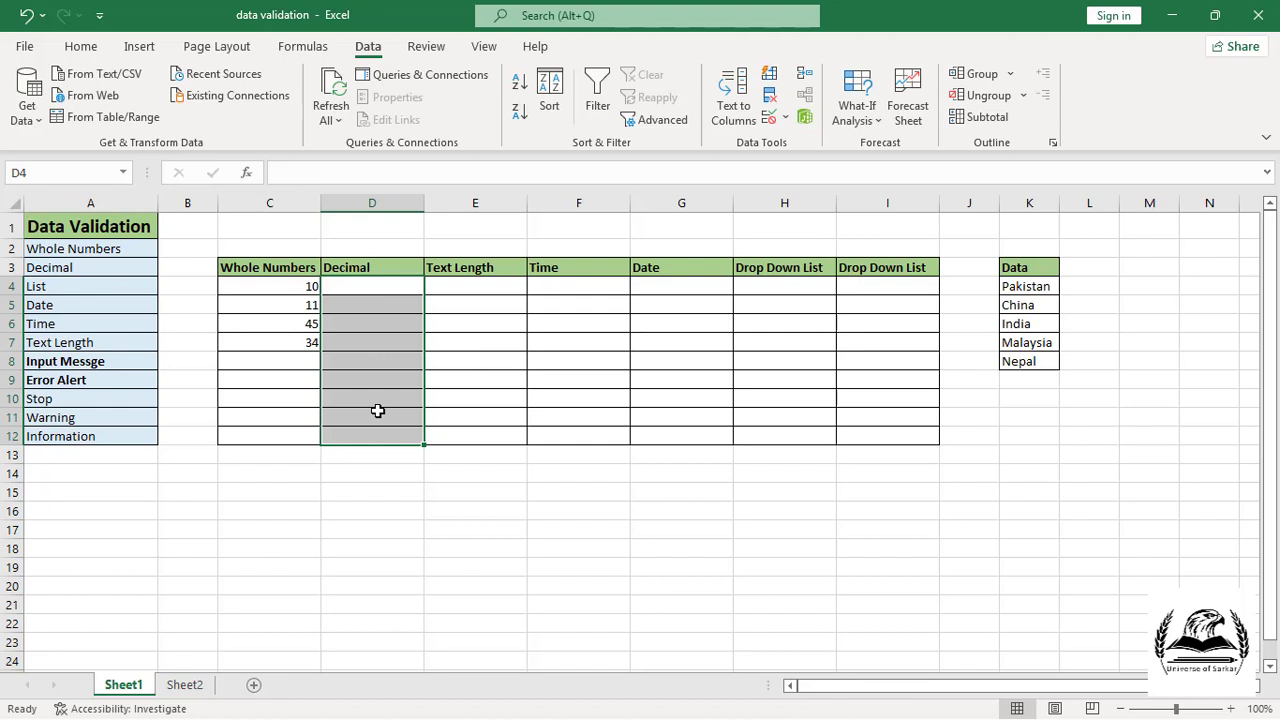
{"action": "key", "text": "alt+d"}
{"action": "key", "text": "l"}
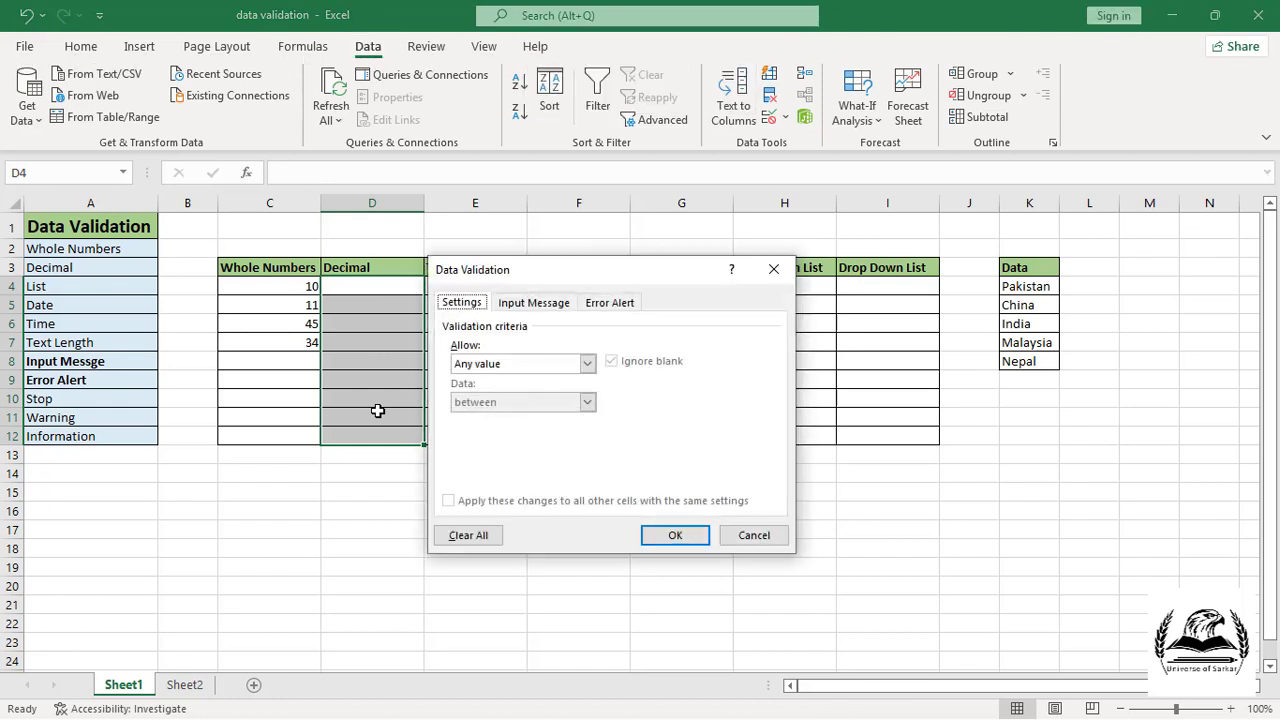
{"action": "left_click", "coordinate": [587, 364]}
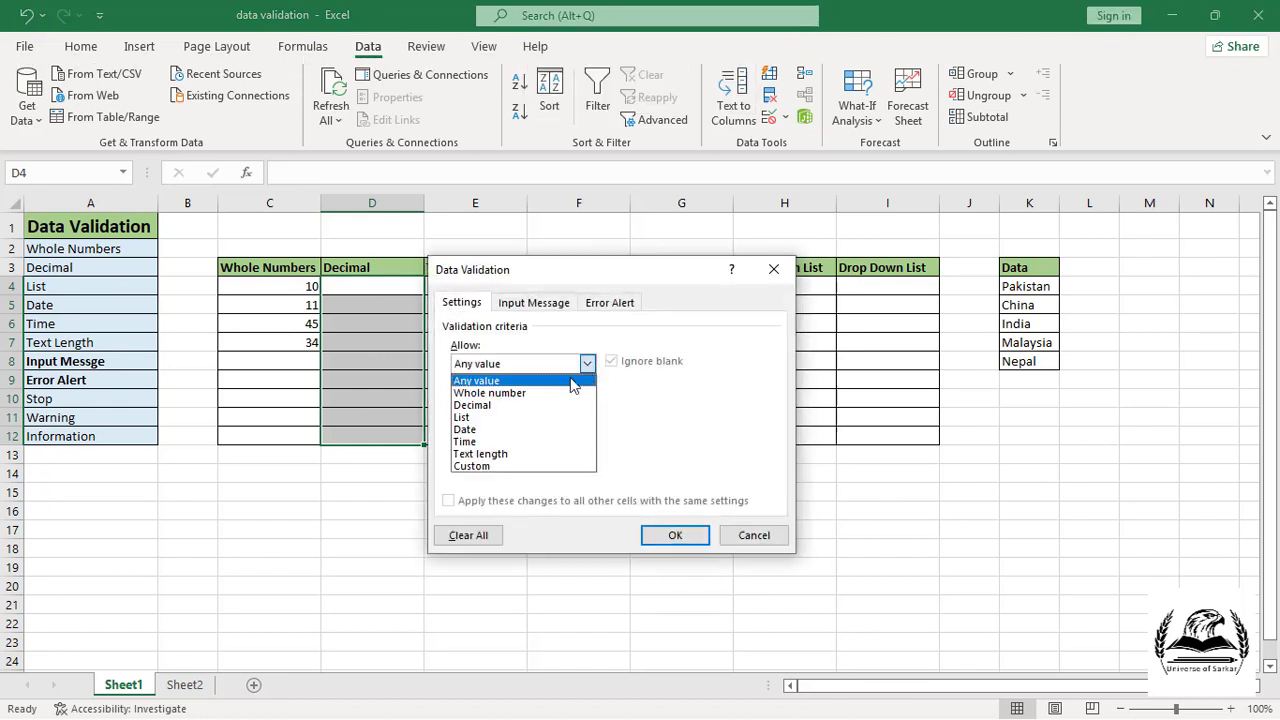
{"action": "left_click", "coordinate": [505, 406]}
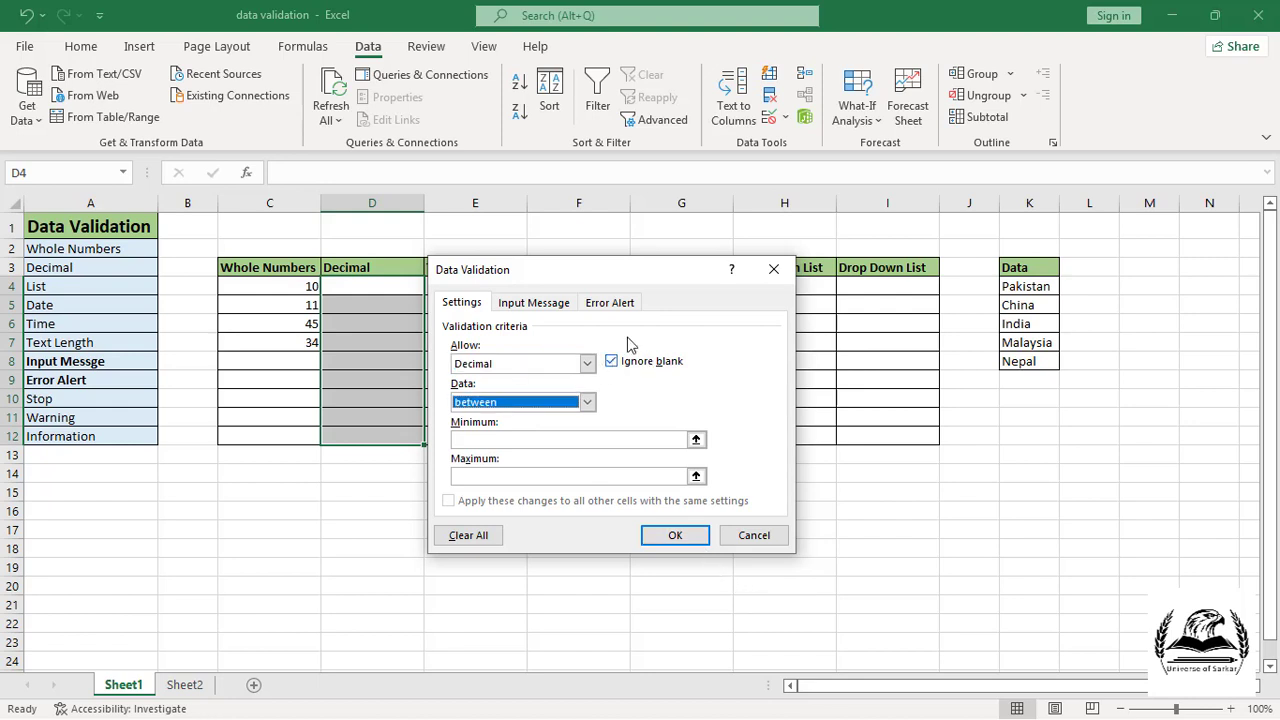
{"action": "left_click_drag", "start_coordinate": [603, 276], "coordinate": [650, 276]}
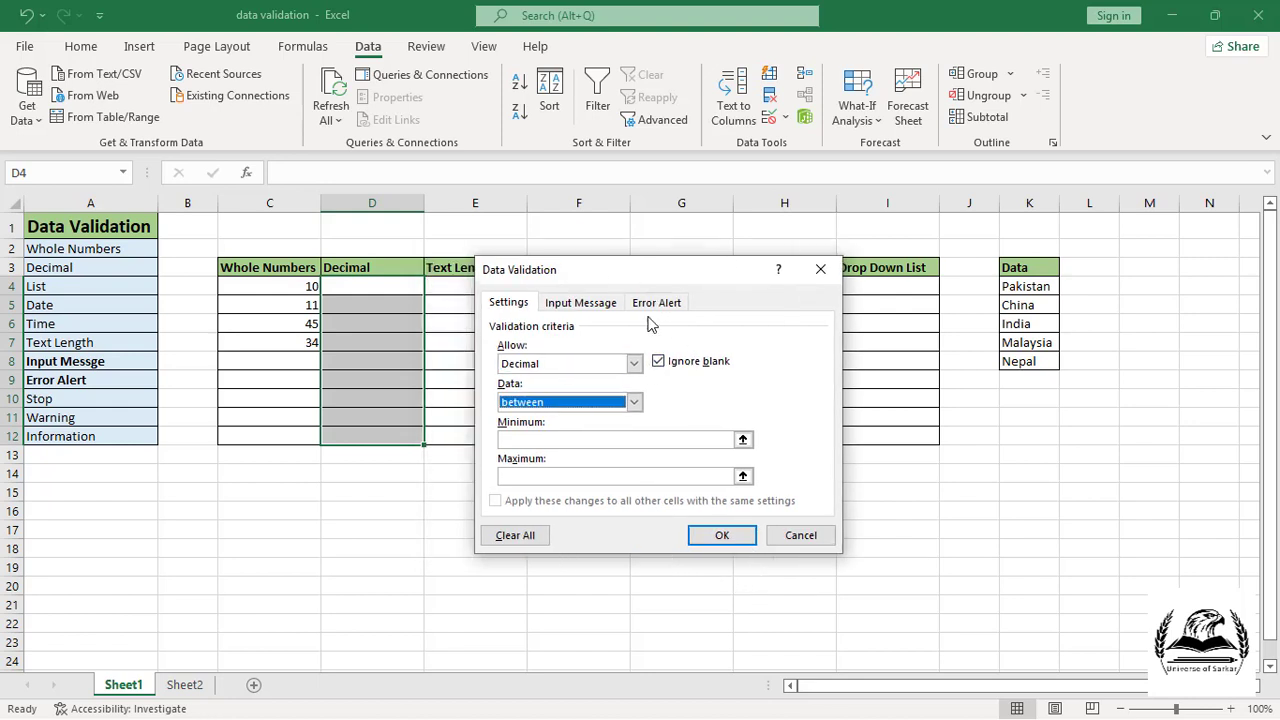
{"action": "left_click", "coordinate": [533, 444]}
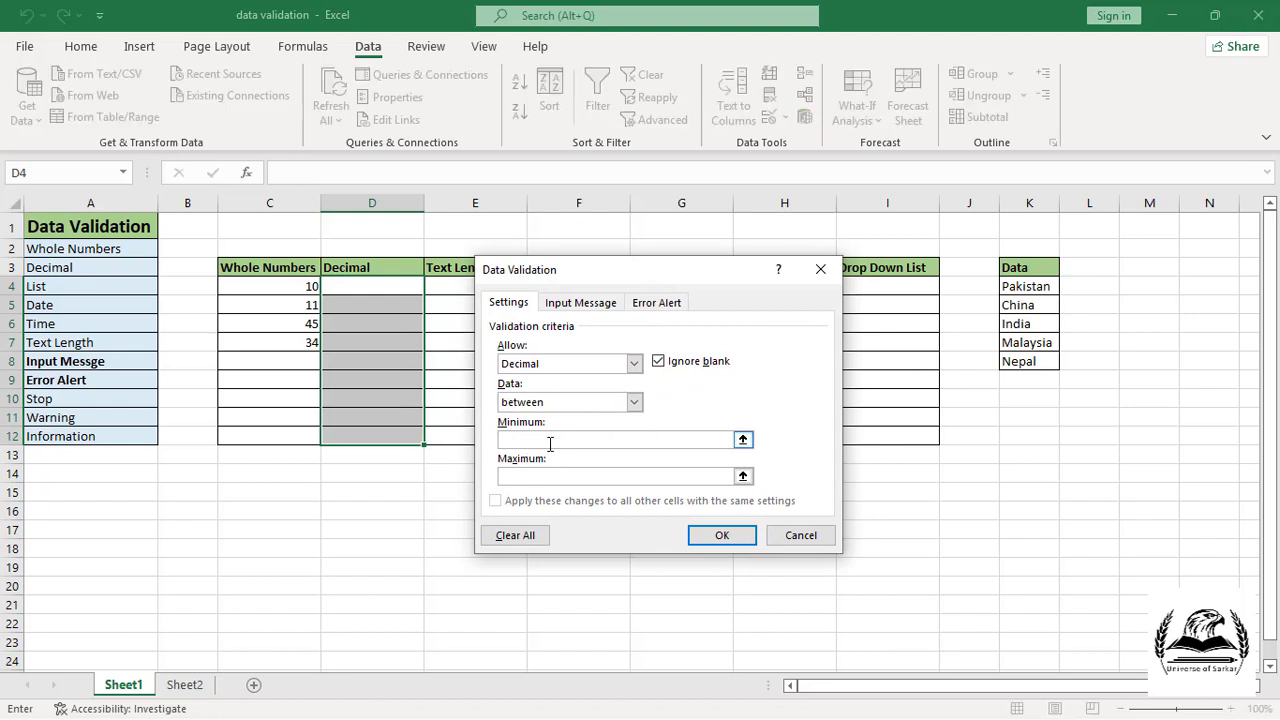
{"action": "left_click", "coordinate": [548, 443]}
{"action": "type", "text": "2"}
{"action": "type", "text": ".5"}
{"action": "key", "text": "Tab"}
{"action": "type", "text": "3"}
{"action": "type", "text": ".9"}
Step: Confirm the decimal rule, enter 2.5 in D5, and discard the rejected 2.1 in D6
{"action": "left_click", "coordinate": [717, 536]}
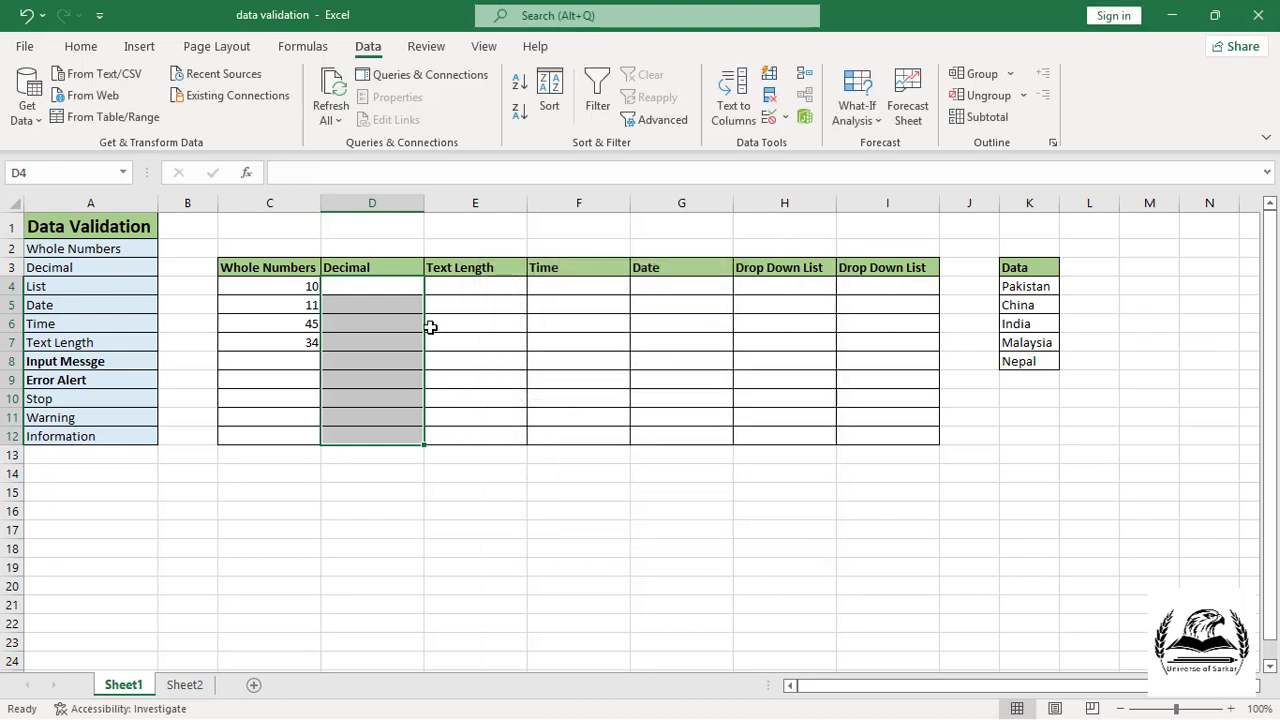
{"action": "left_click", "coordinate": [384, 312]}
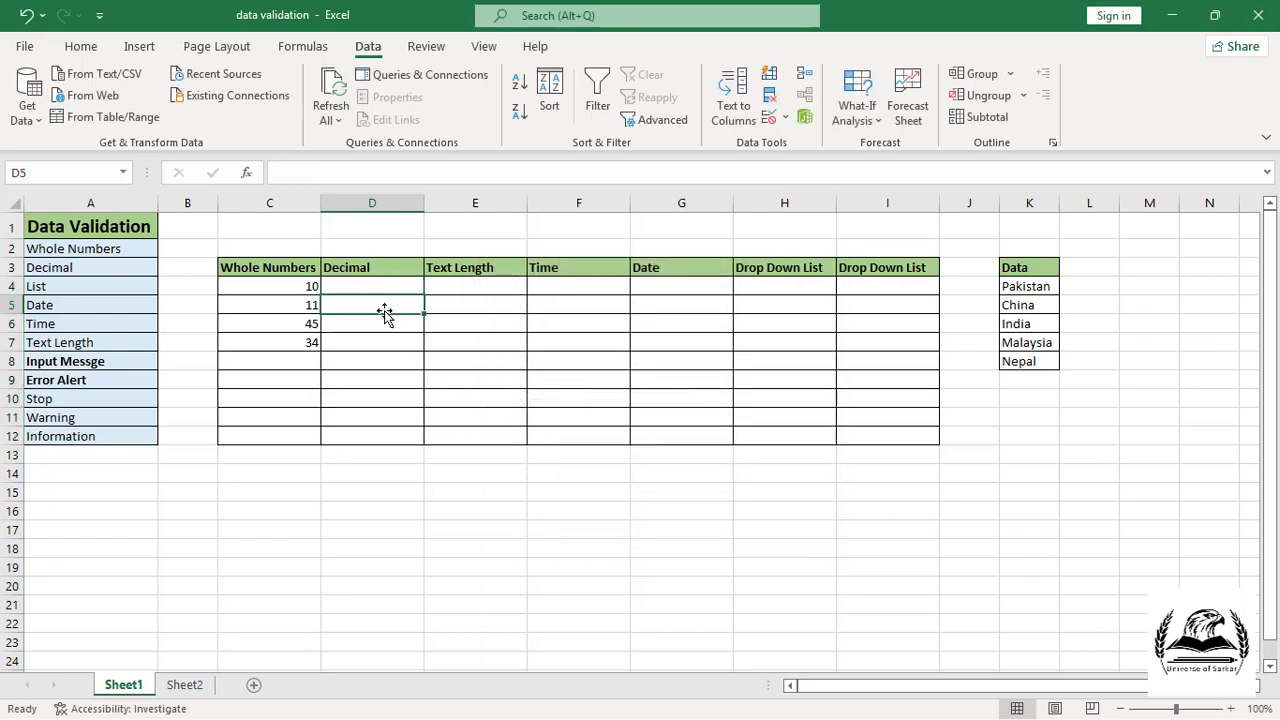
{"action": "type", "text": "2.5"}
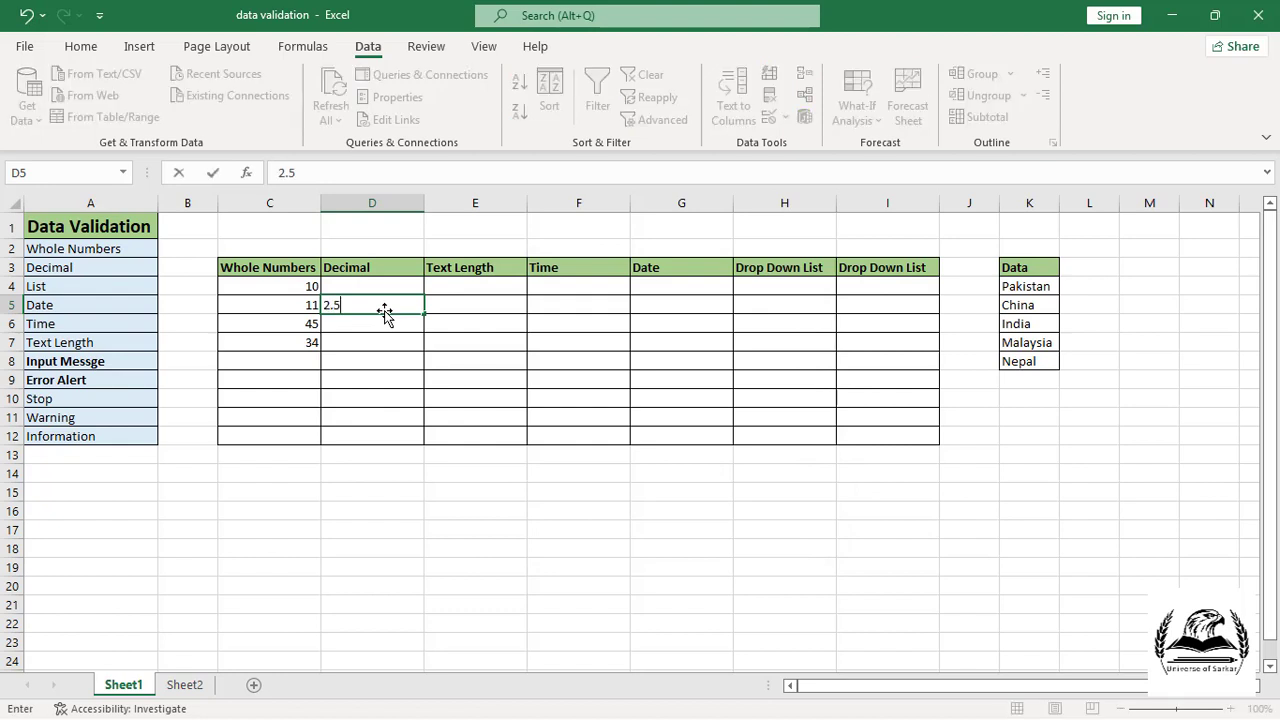
{"action": "key", "text": "Return"}
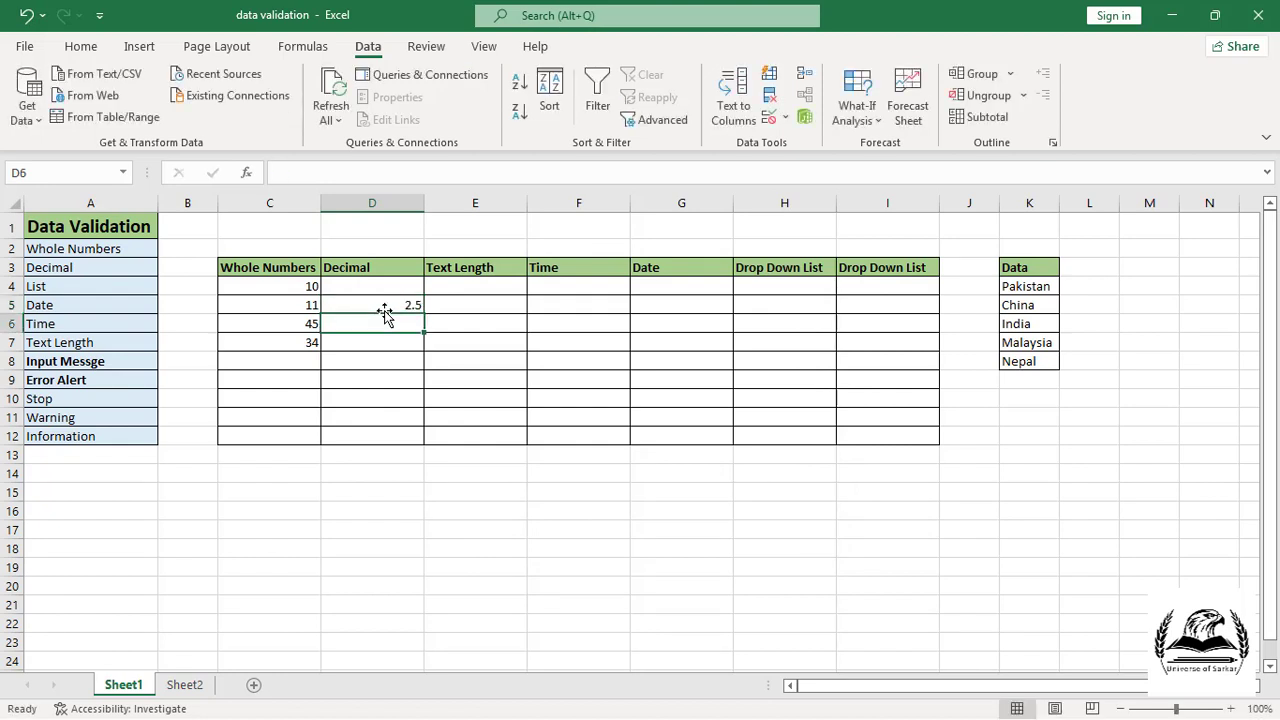
{"action": "type", "text": "2.1"}
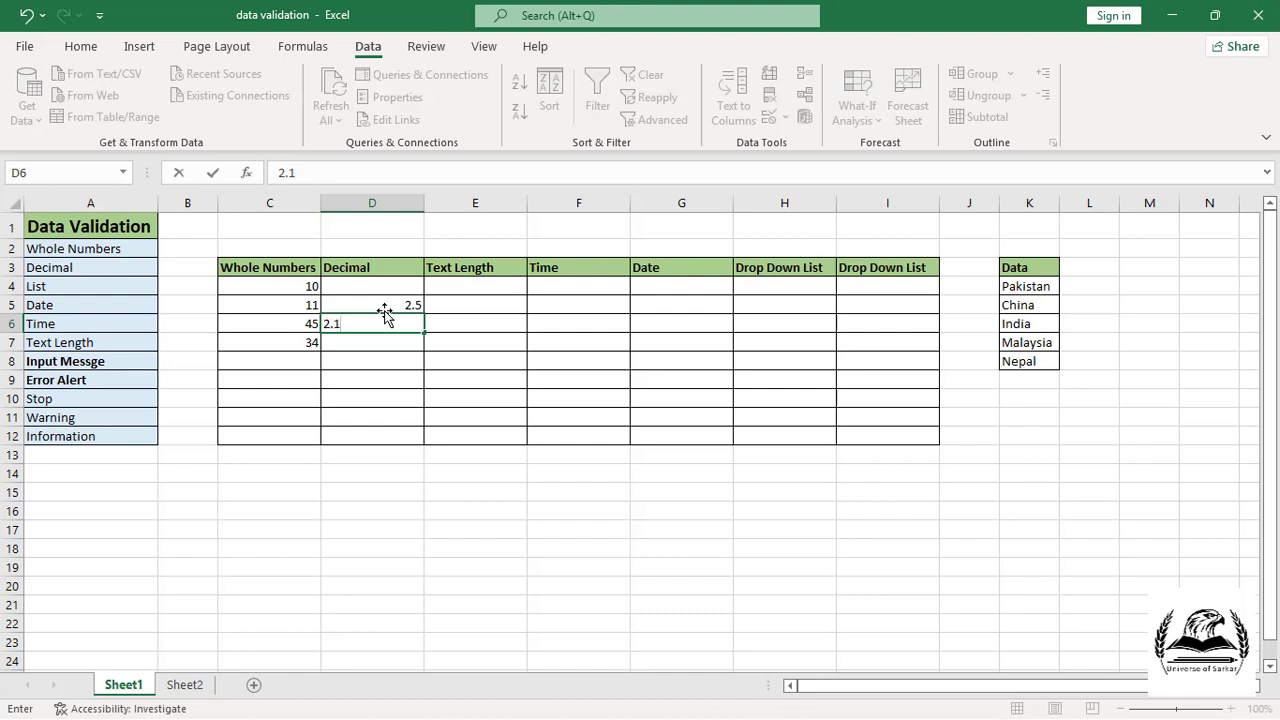
{"action": "key", "text": "Return"}
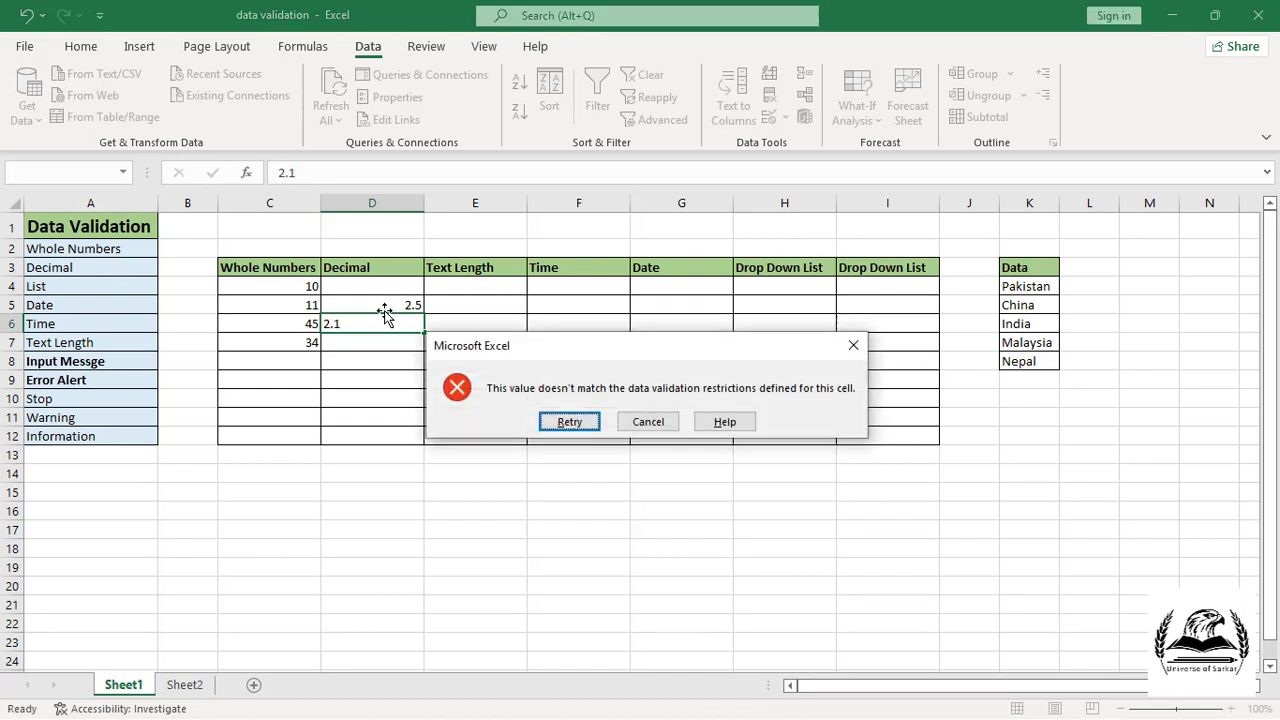
{"action": "left_click", "coordinate": [572, 422]}
{"action": "key", "text": "Return"}
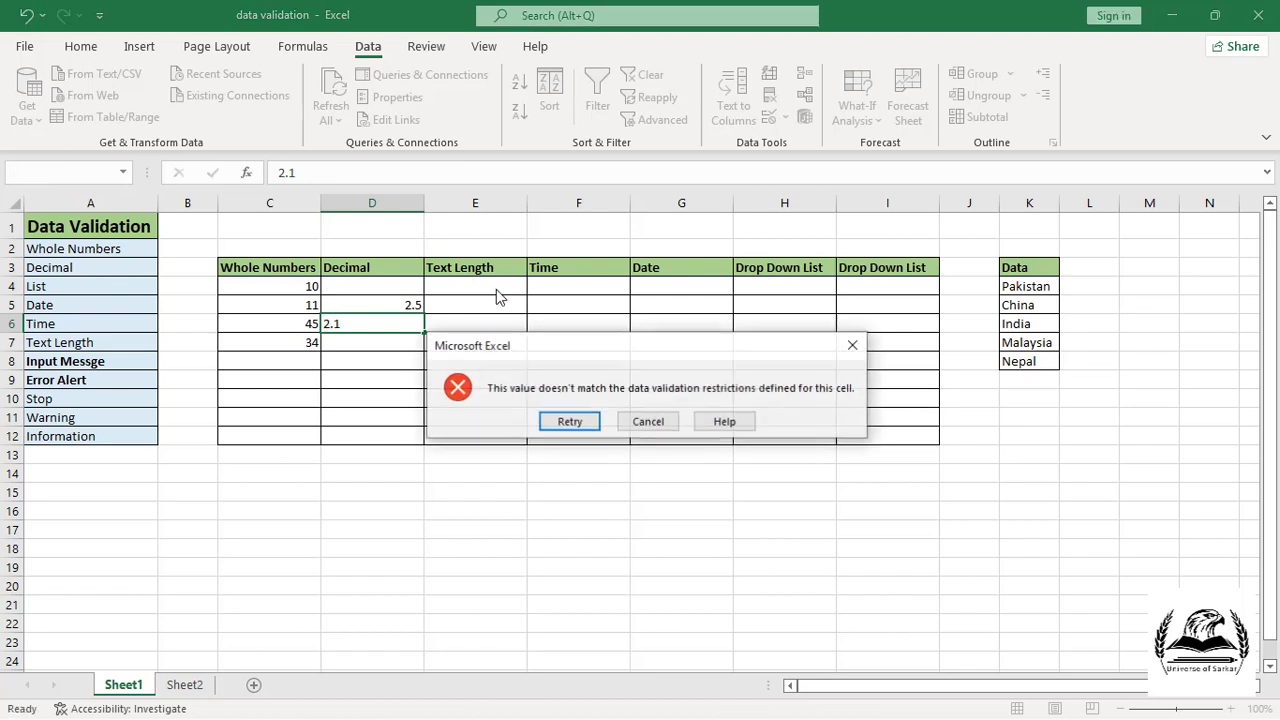
{"action": "left_click", "coordinate": [630, 414]}
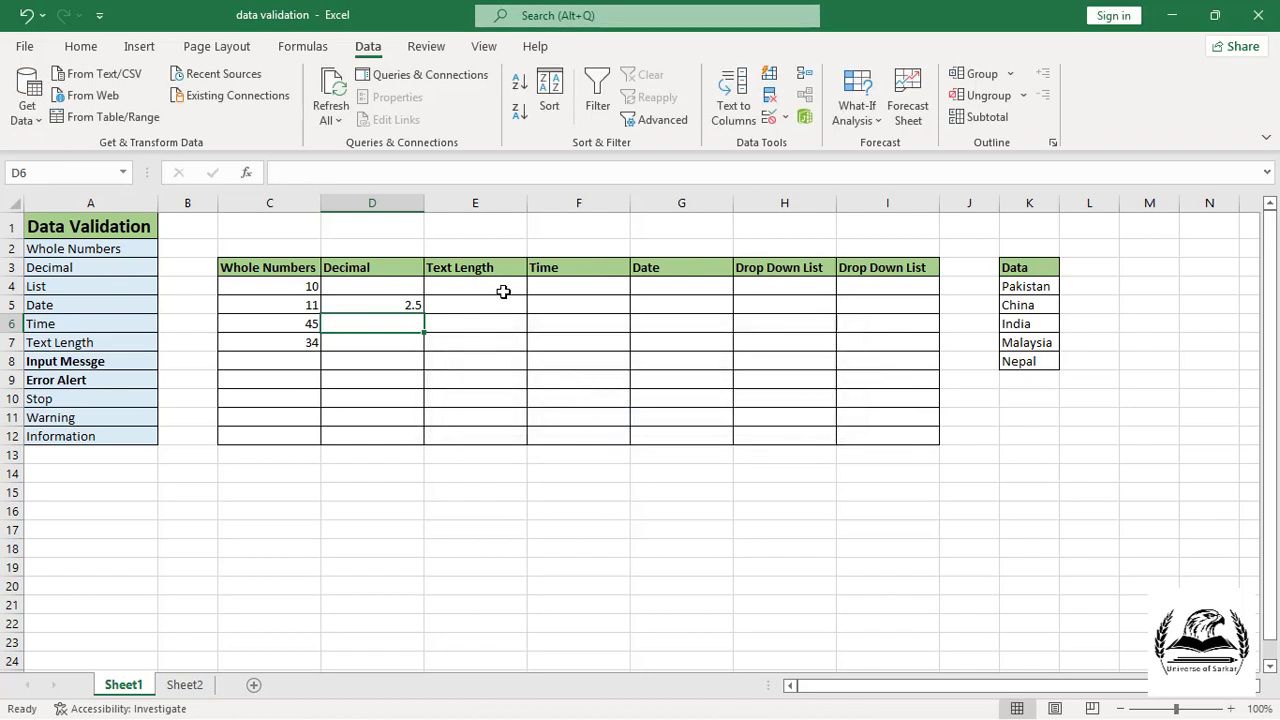
Step: Select E4:E12 and apply a Text length rule allowing 3 to 5 characters
{"action": "left_click", "coordinate": [500, 288]}
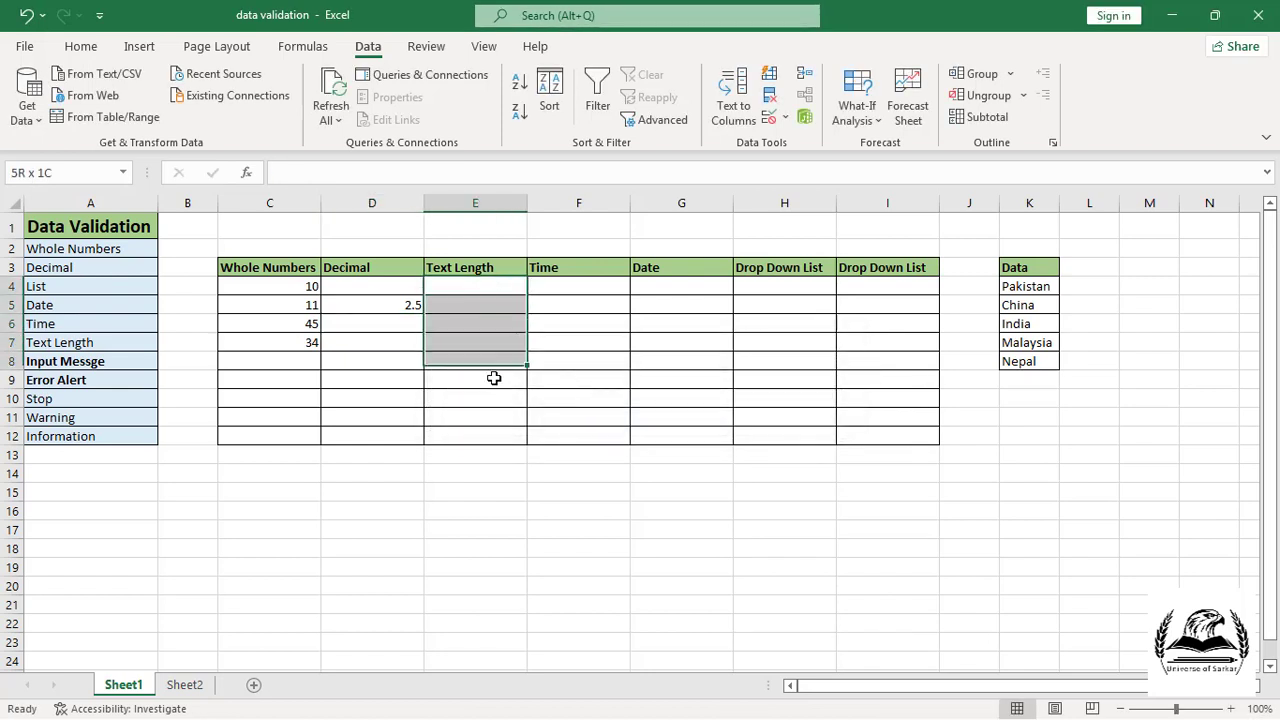
{"action": "left_click_drag", "start_coordinate": [494, 288], "coordinate": [492, 430]}
{"action": "left_click", "coordinate": [492, 432]}
{"action": "left_click_drag", "start_coordinate": [491, 286], "coordinate": [491, 428]}
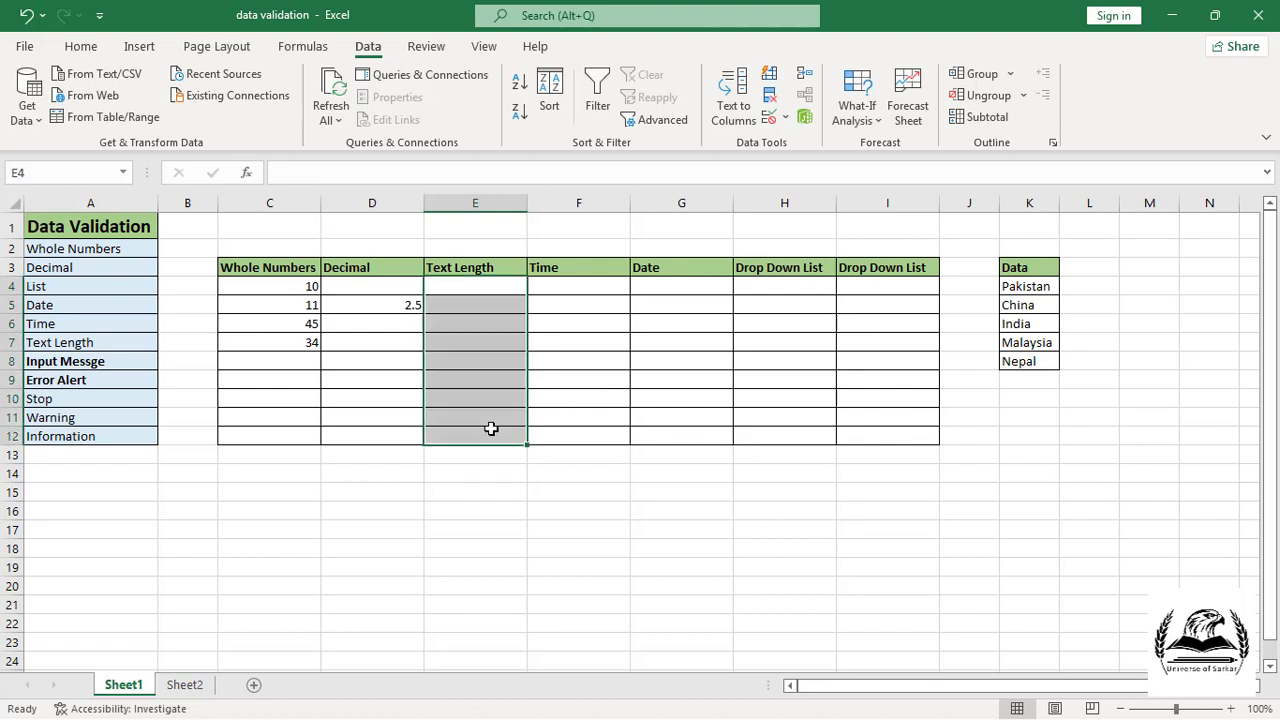
{"action": "key", "text": "alt+d"}
{"action": "key", "text": "l"}
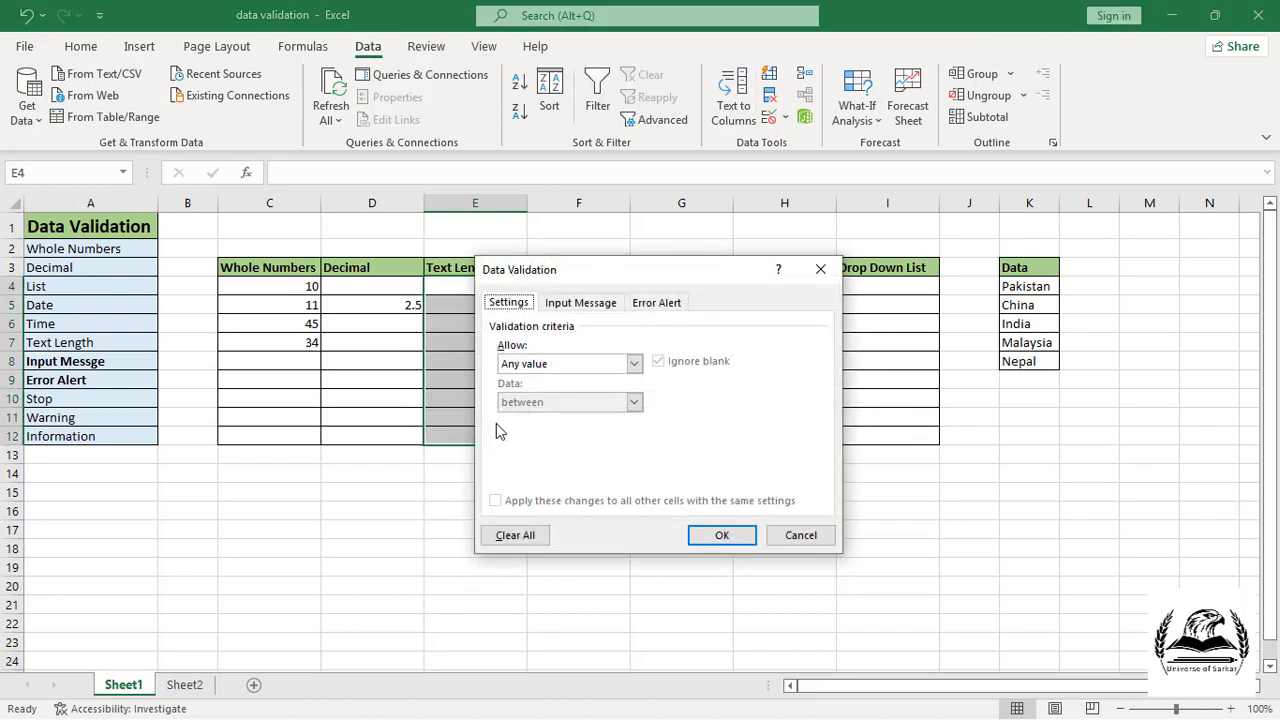
{"action": "left_click", "coordinate": [634, 364]}
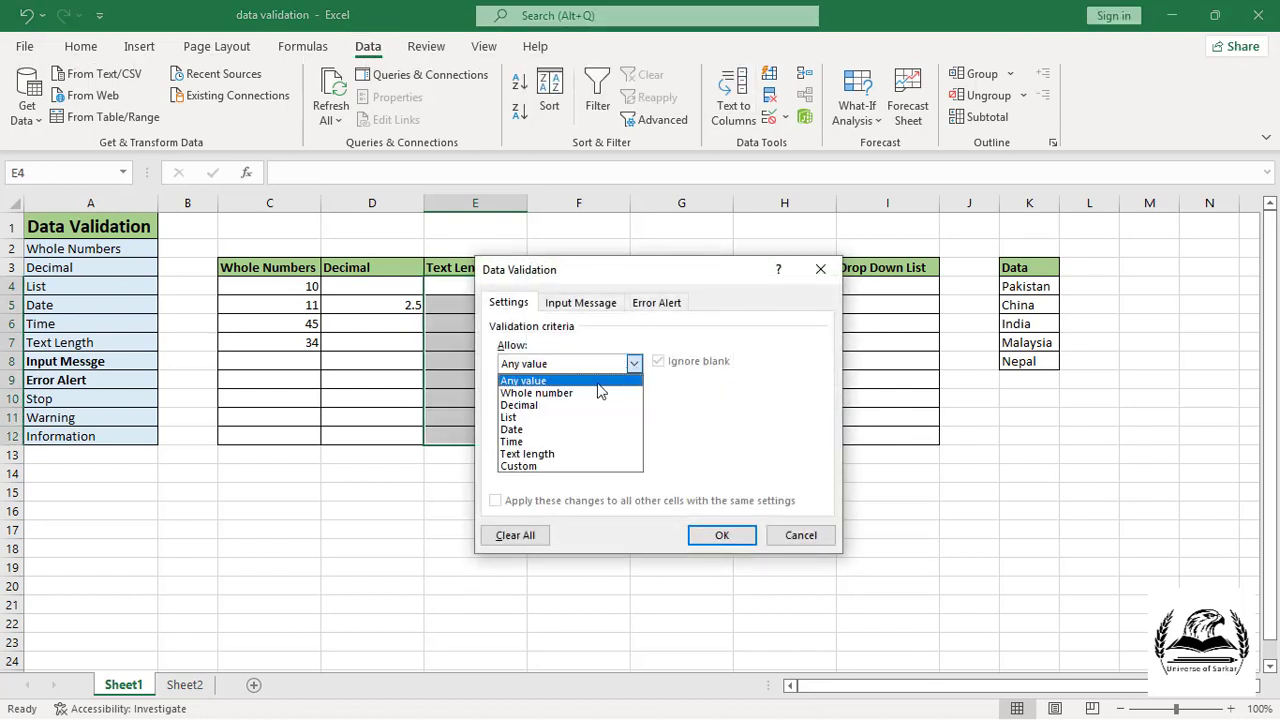
{"action": "left_click", "coordinate": [560, 454]}
{"action": "left_click", "coordinate": [549, 441]}
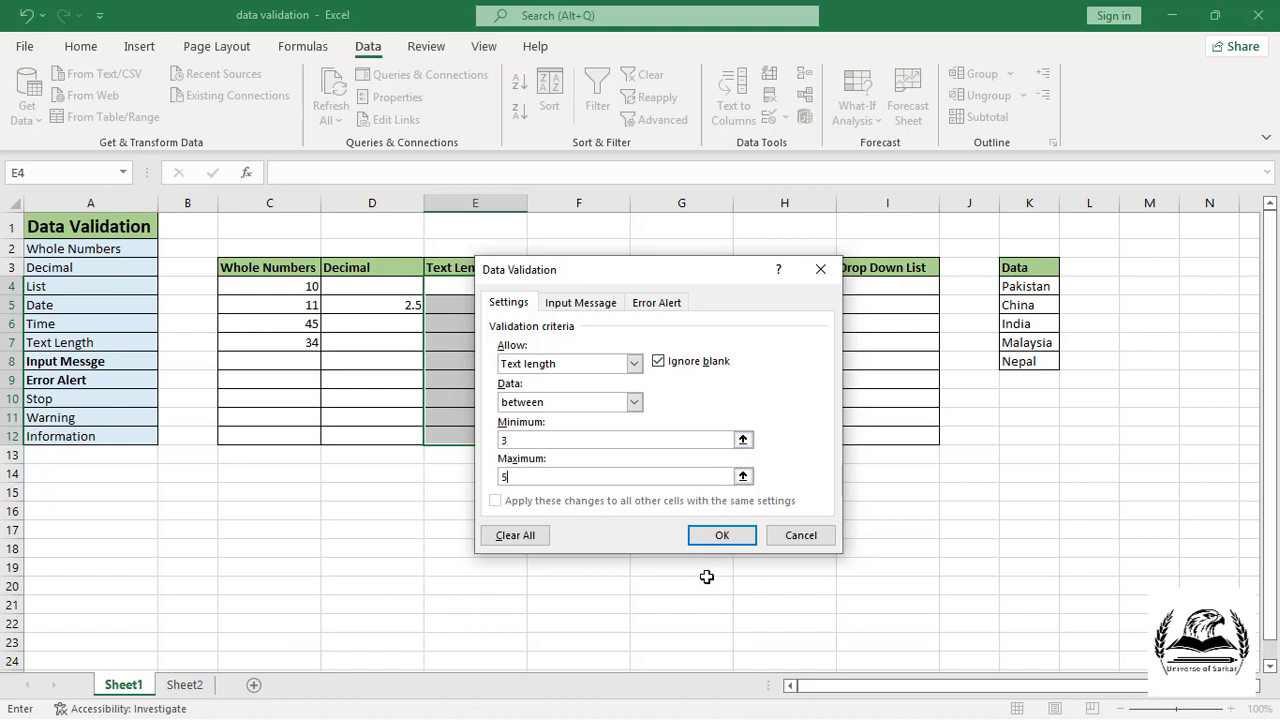
{"action": "left_click", "coordinate": [712, 538]}
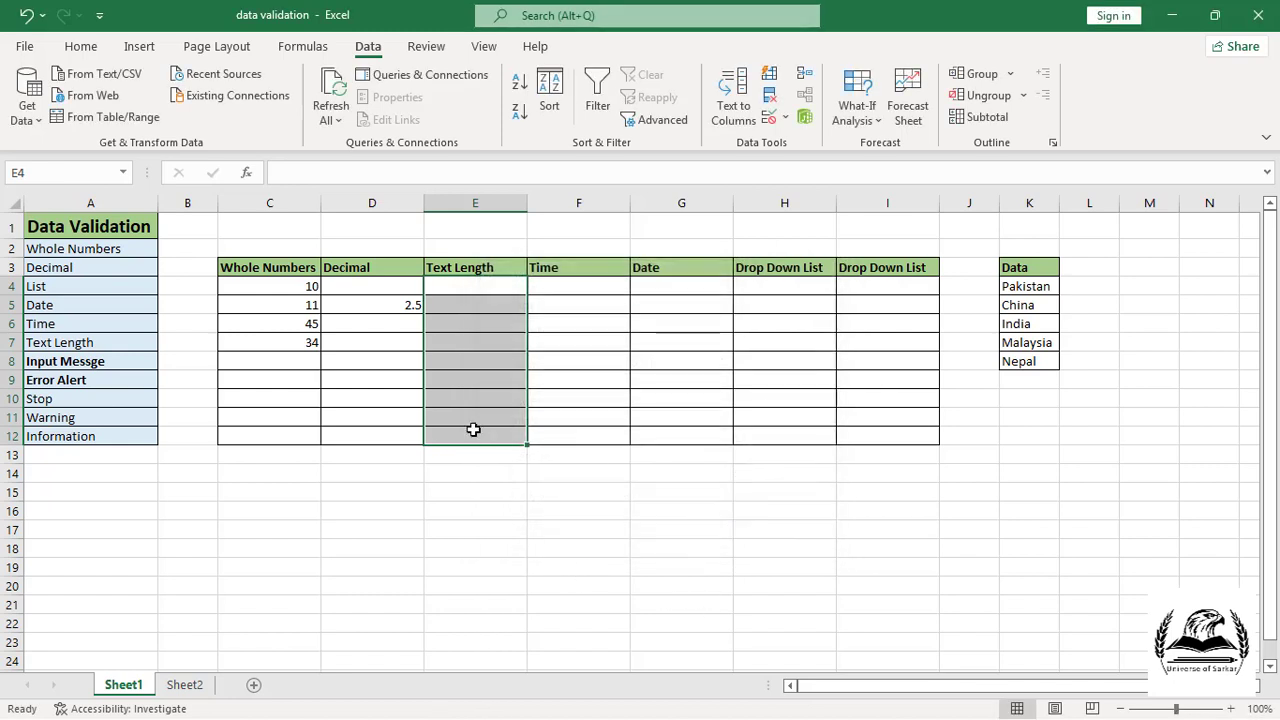
Step: Test E6 with a too-short entry, then enter abc after the rejection
{"action": "left_click", "coordinate": [476, 323]}
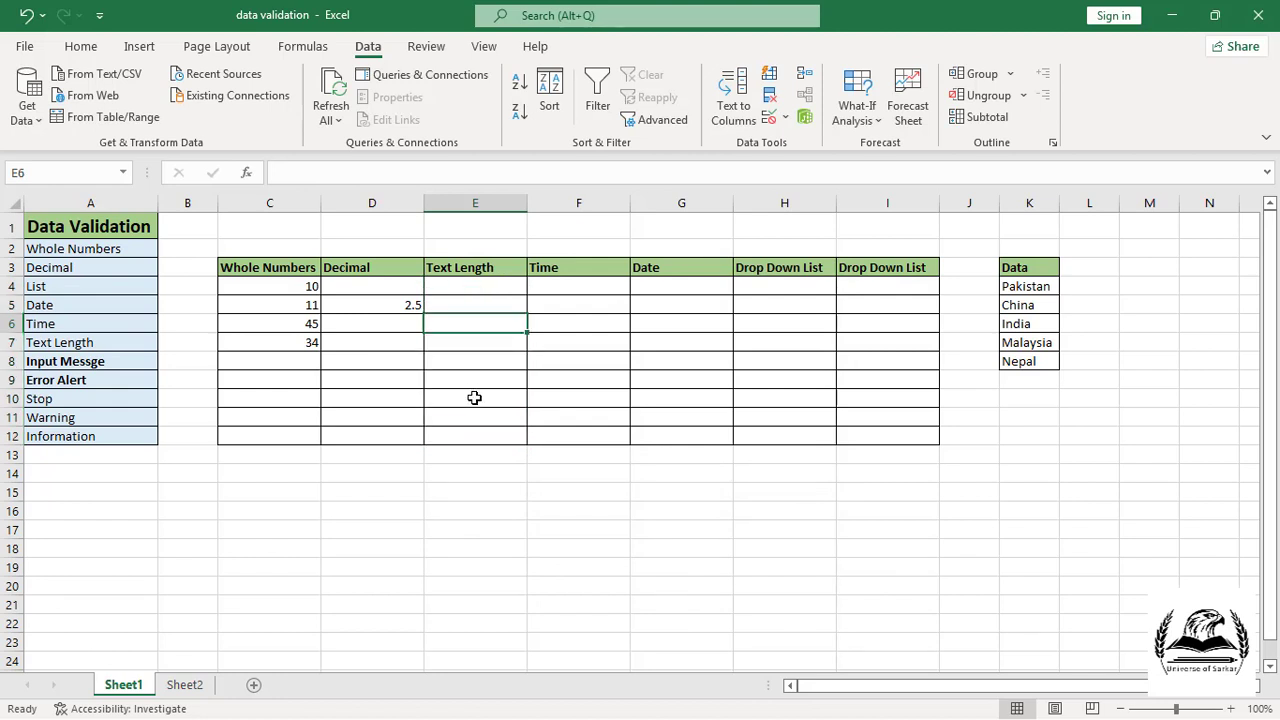
{"action": "type", "text": "ab"}
{"action": "key", "text": "Return"}
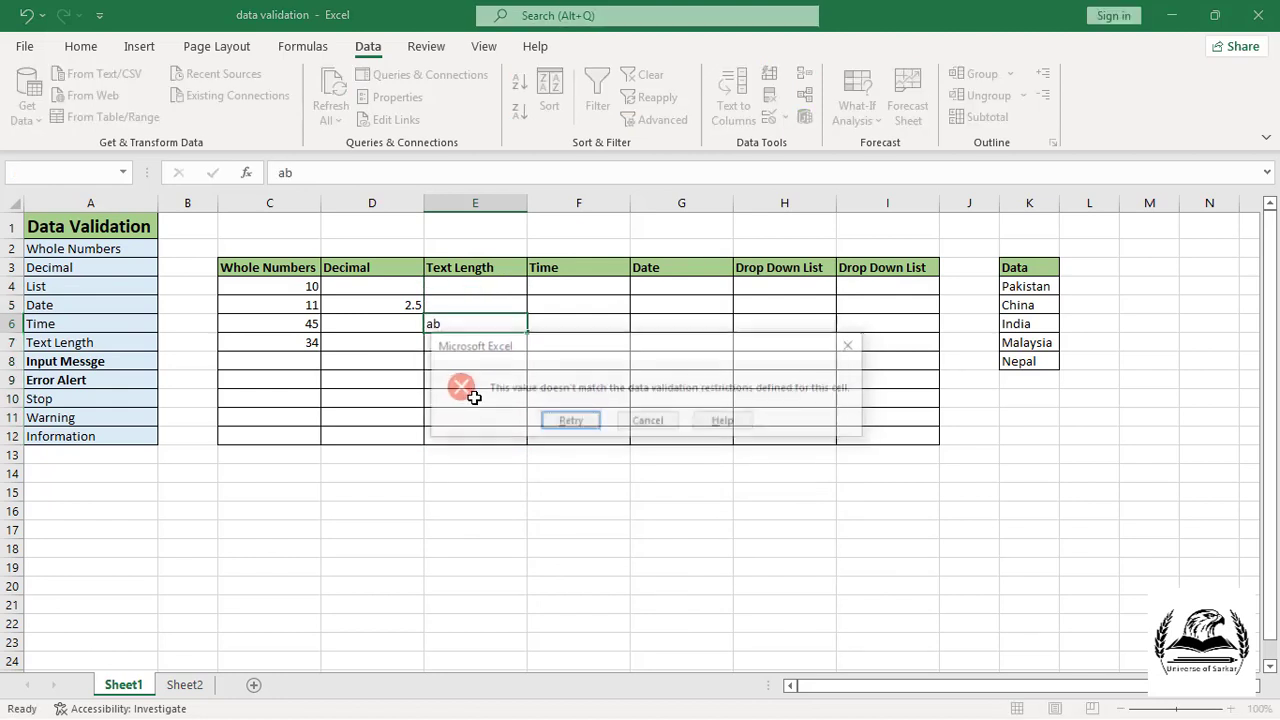
{"action": "key", "text": "Return"}
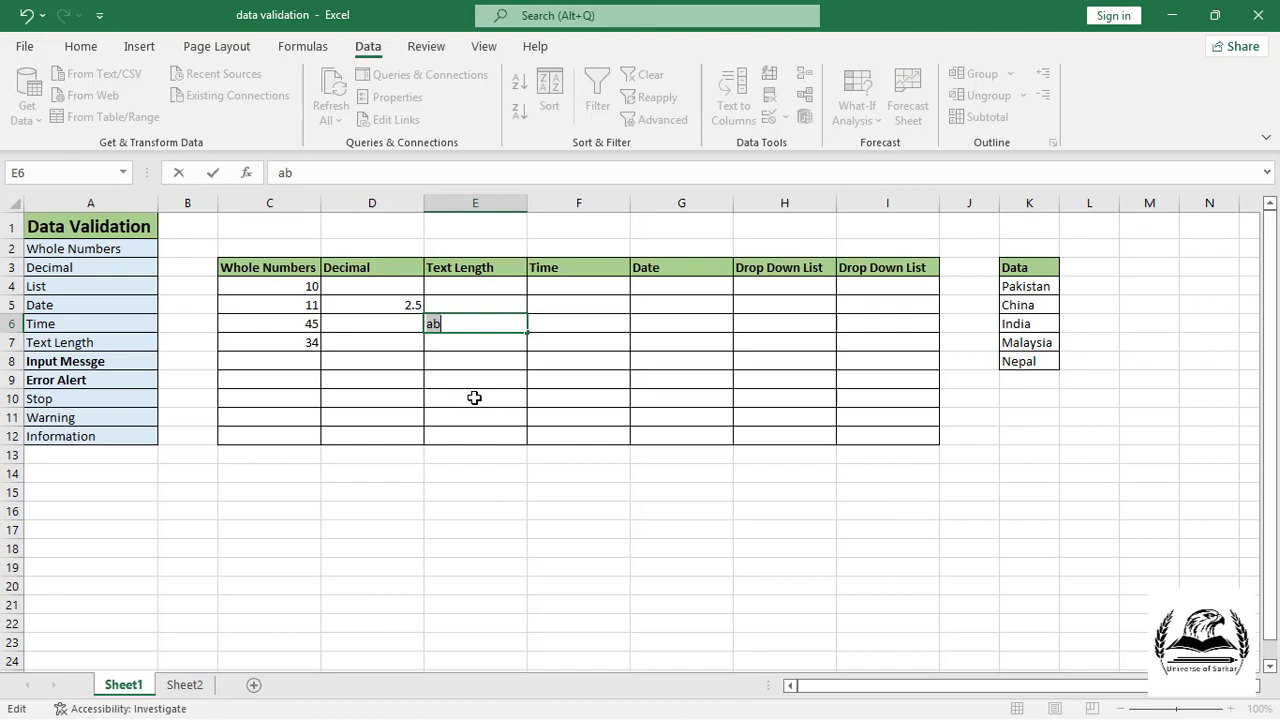
{"action": "type", "text": "abc"}
{"action": "key", "text": "Return"}
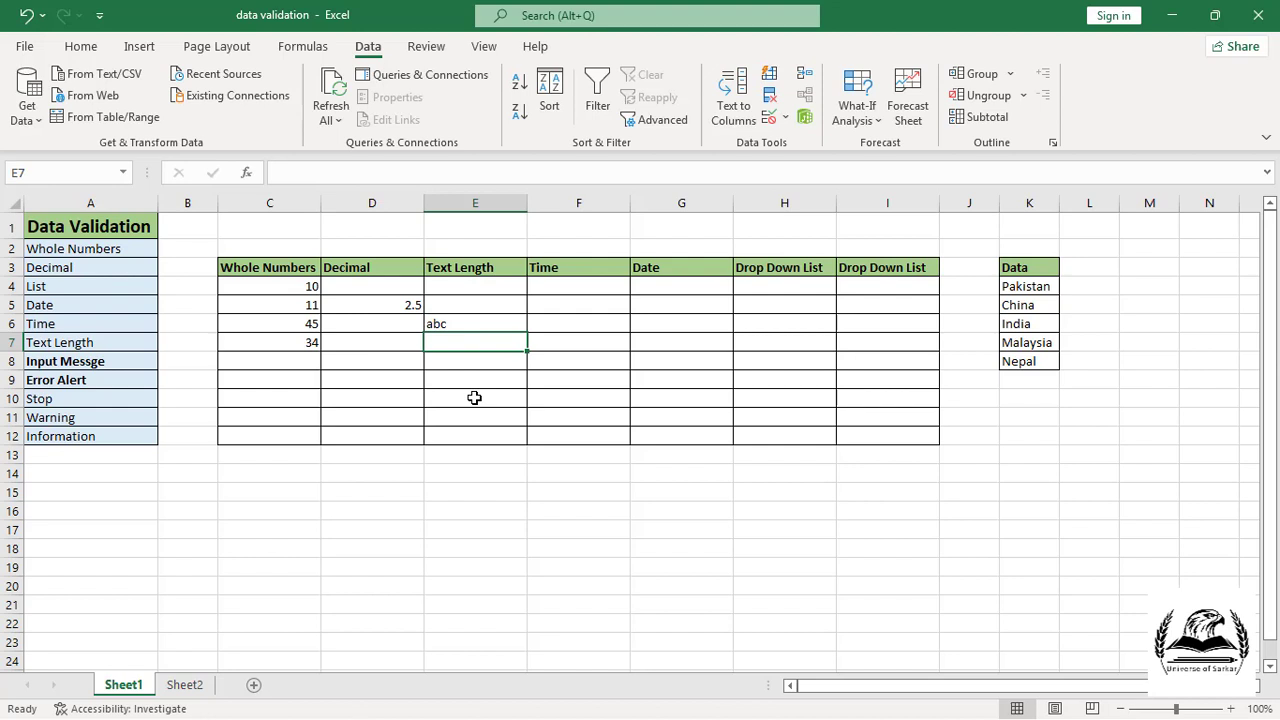
Step: Try a long name in E7, shorten it after the error, and enter abcde
{"action": "type", "text": "Samiullah"}
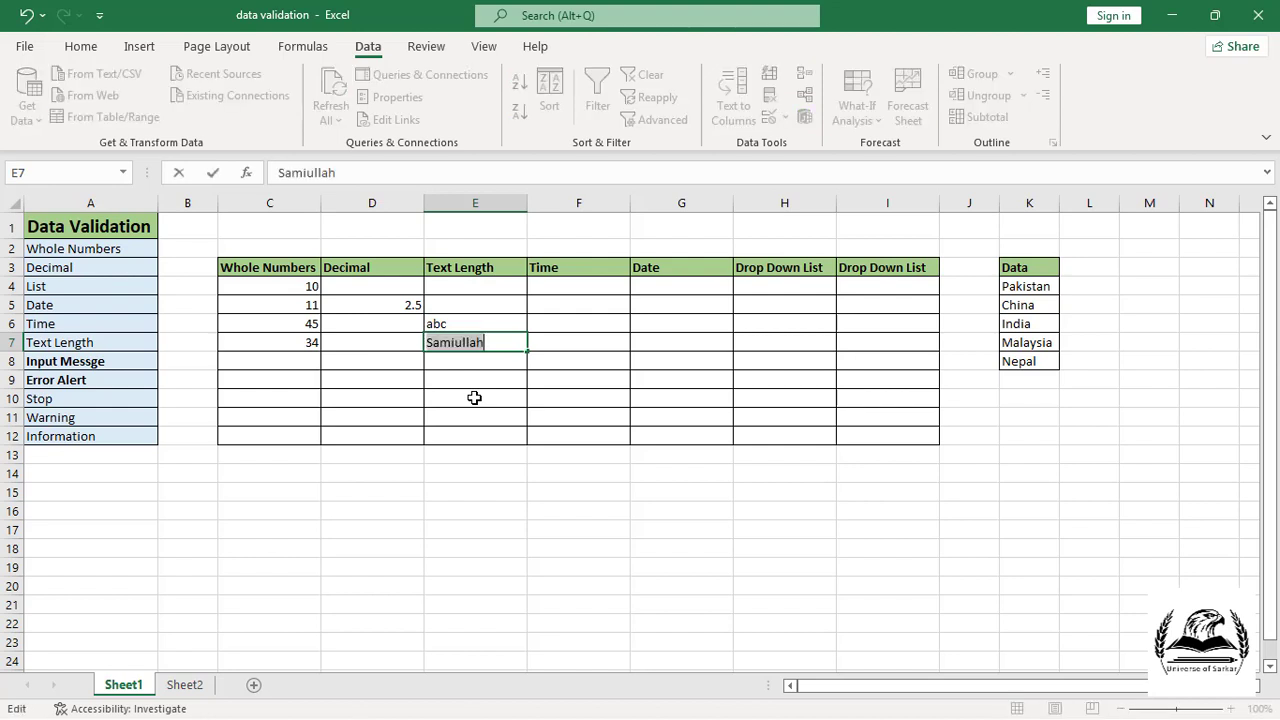
{"action": "key", "text": "Return"}
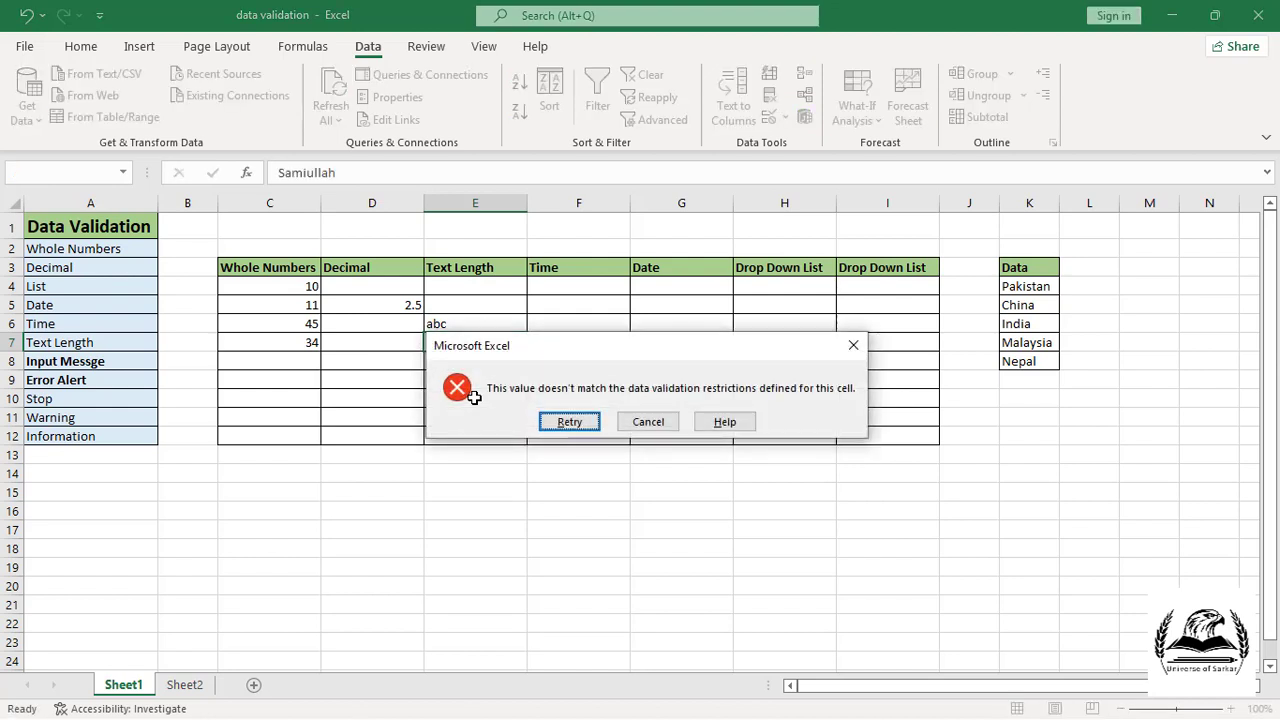
{"action": "key", "text": "Return"}
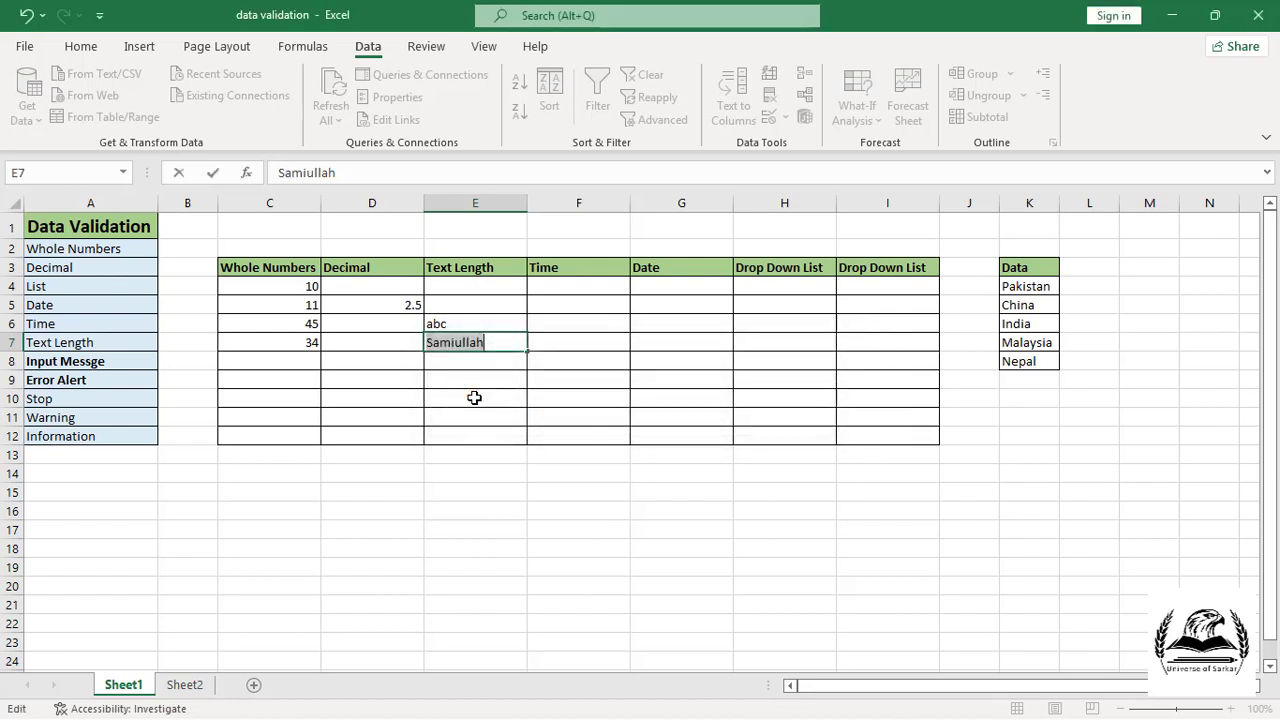
{"action": "key", "text": "End"}
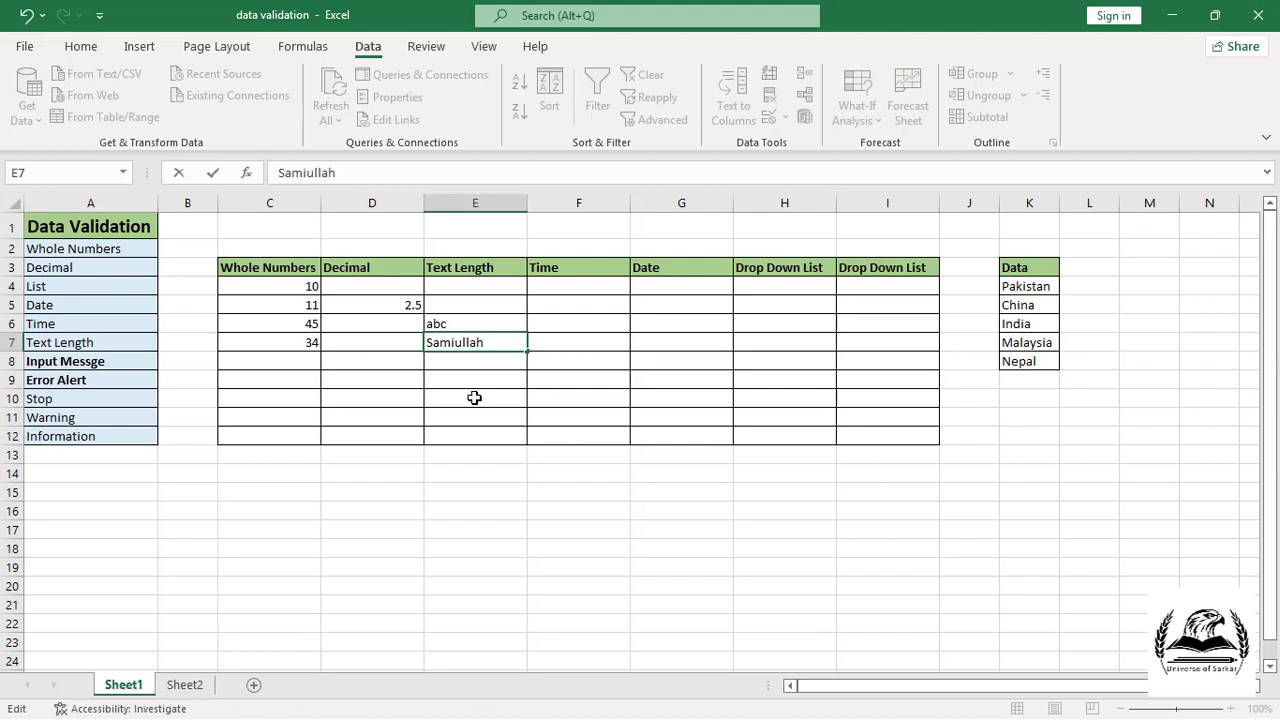
{"action": "key", "text": "BackSpace"}
{"action": "key", "text": "BackSpace"}
{"action": "key", "text": "BackSpace"}
{"action": "key", "text": "Return"}
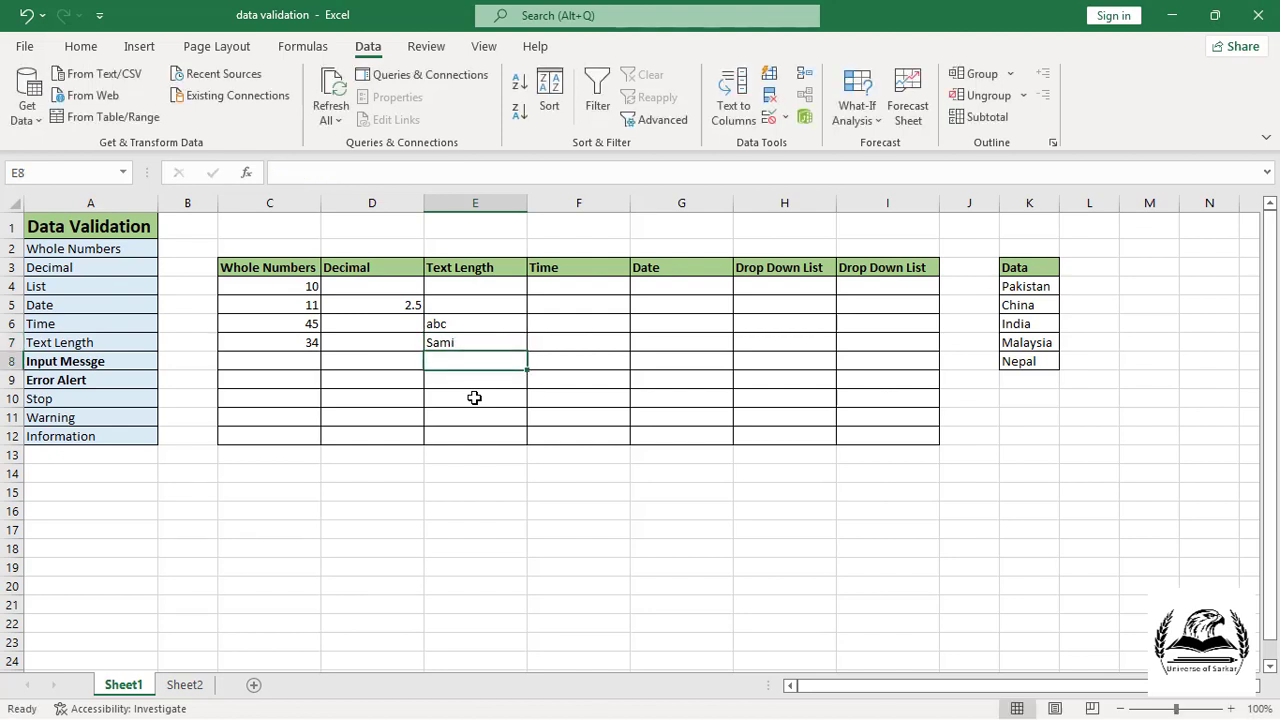
{"action": "key", "text": "Up"}
{"action": "key", "text": "Right"}
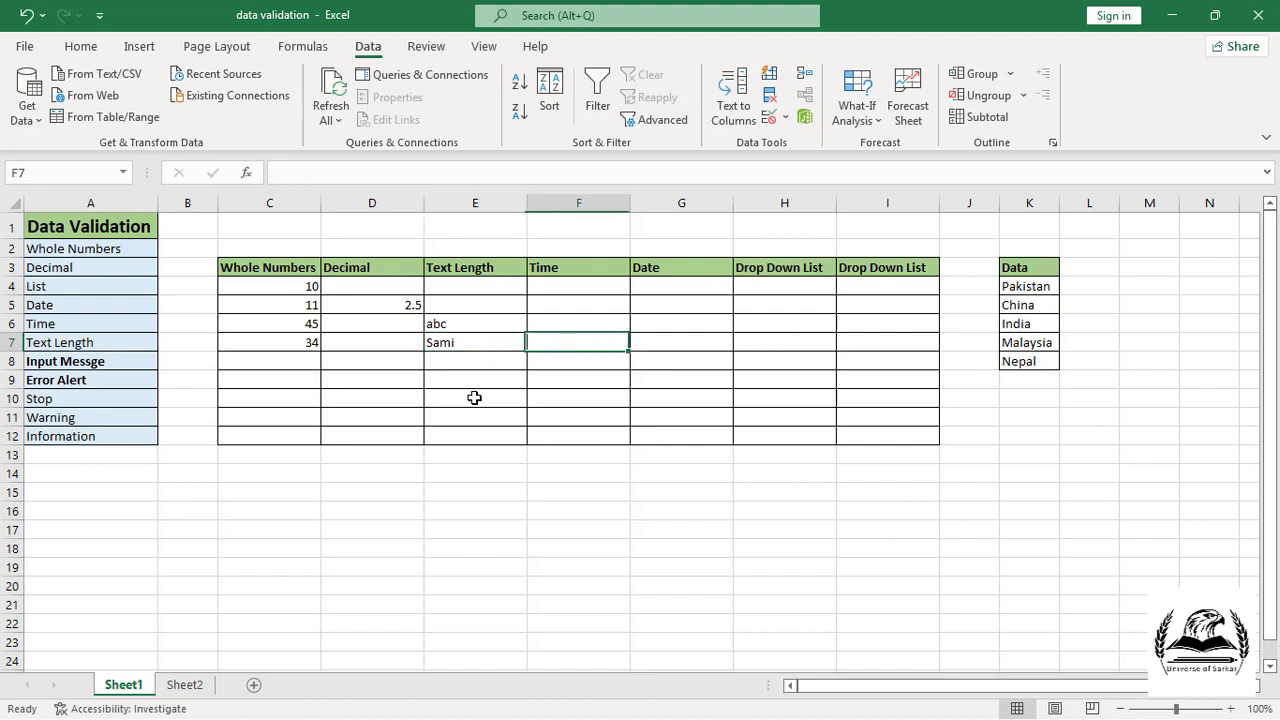
{"action": "key", "text": "Left"}
{"action": "type", "text": "abc"}
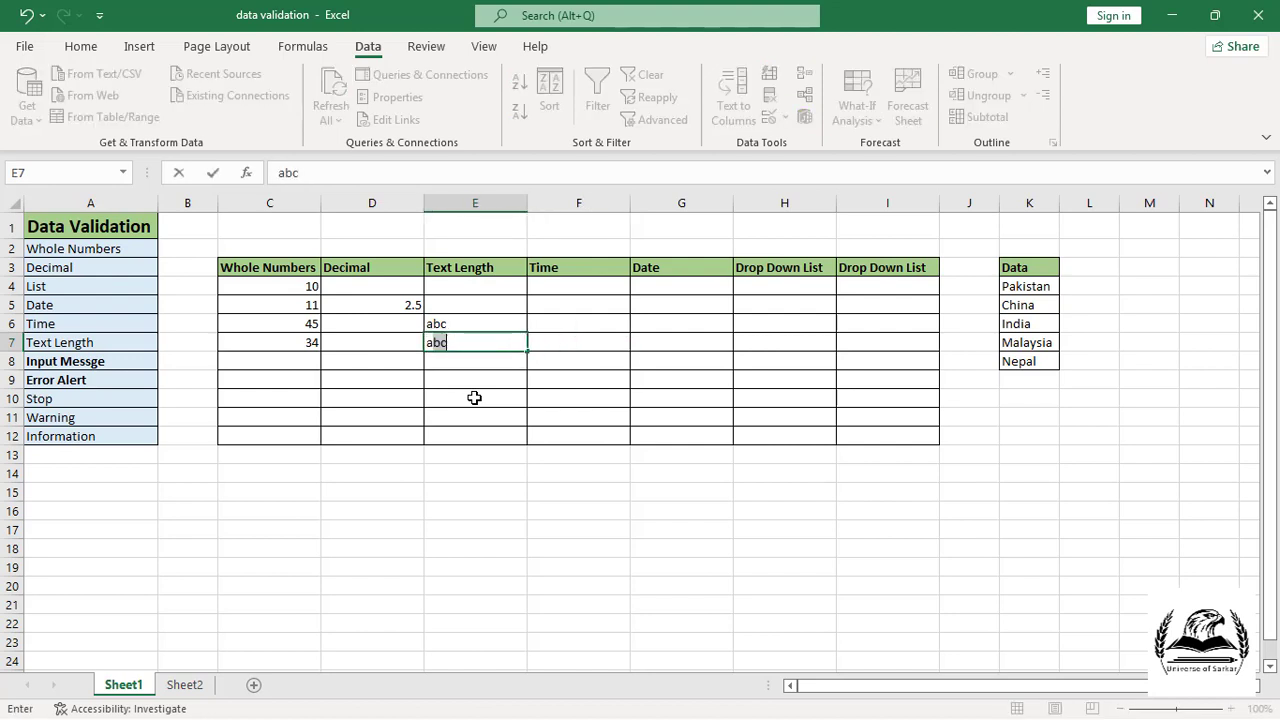
{"action": "type", "text": "de"}
{"action": "key", "text": "Return"}
Step: Try the six-character abcedr in E7 and cancel the error, keeping abcde
{"action": "key", "text": "Up"}
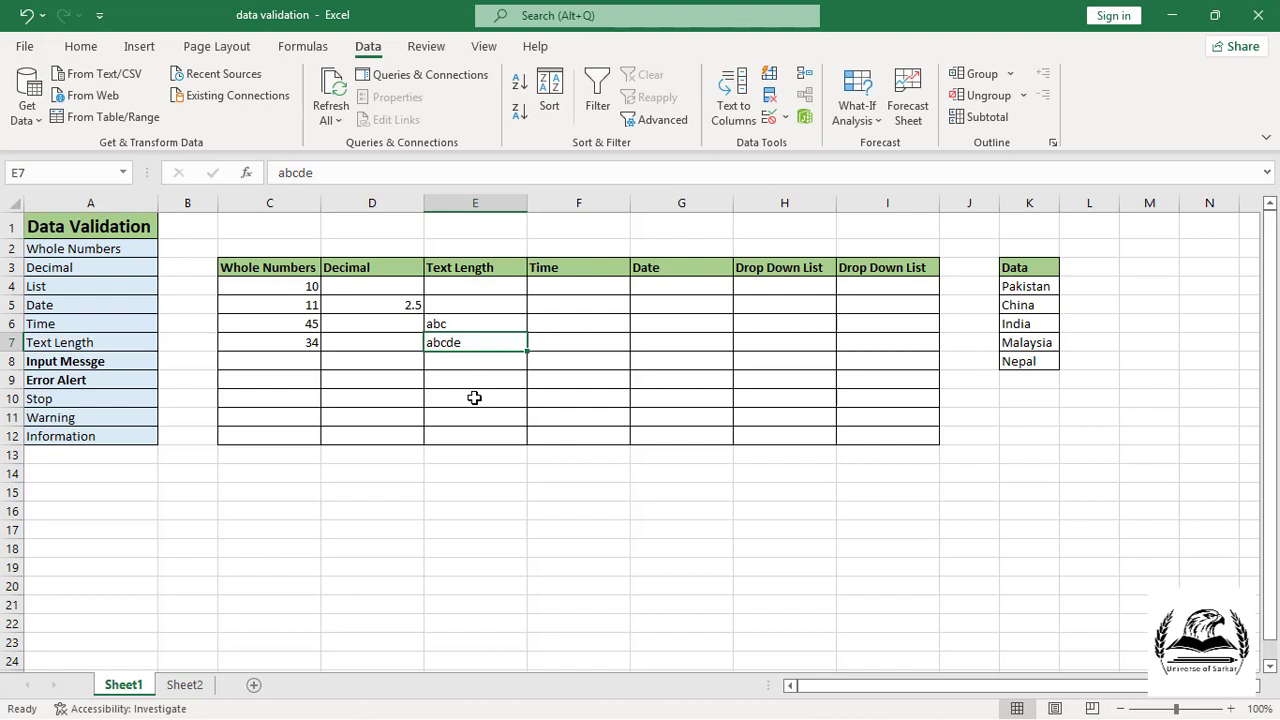
{"action": "type", "text": "abc"}
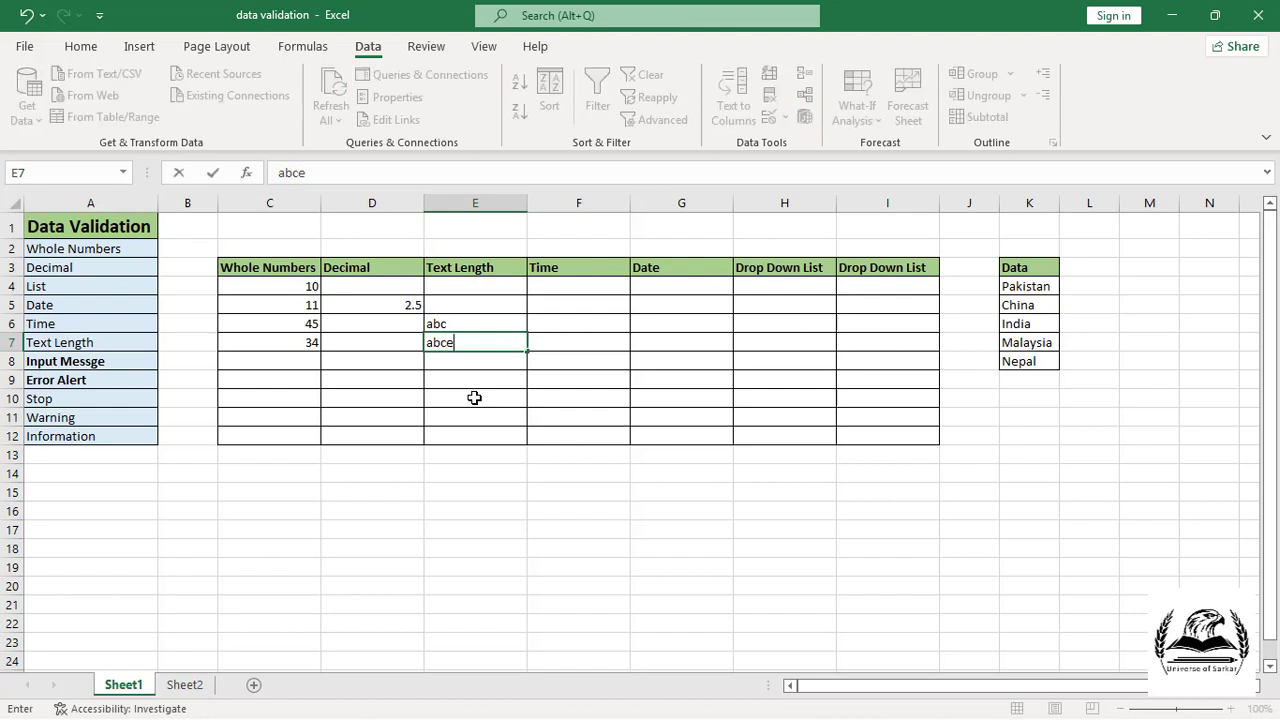
{"action": "key", "text": "Return"}
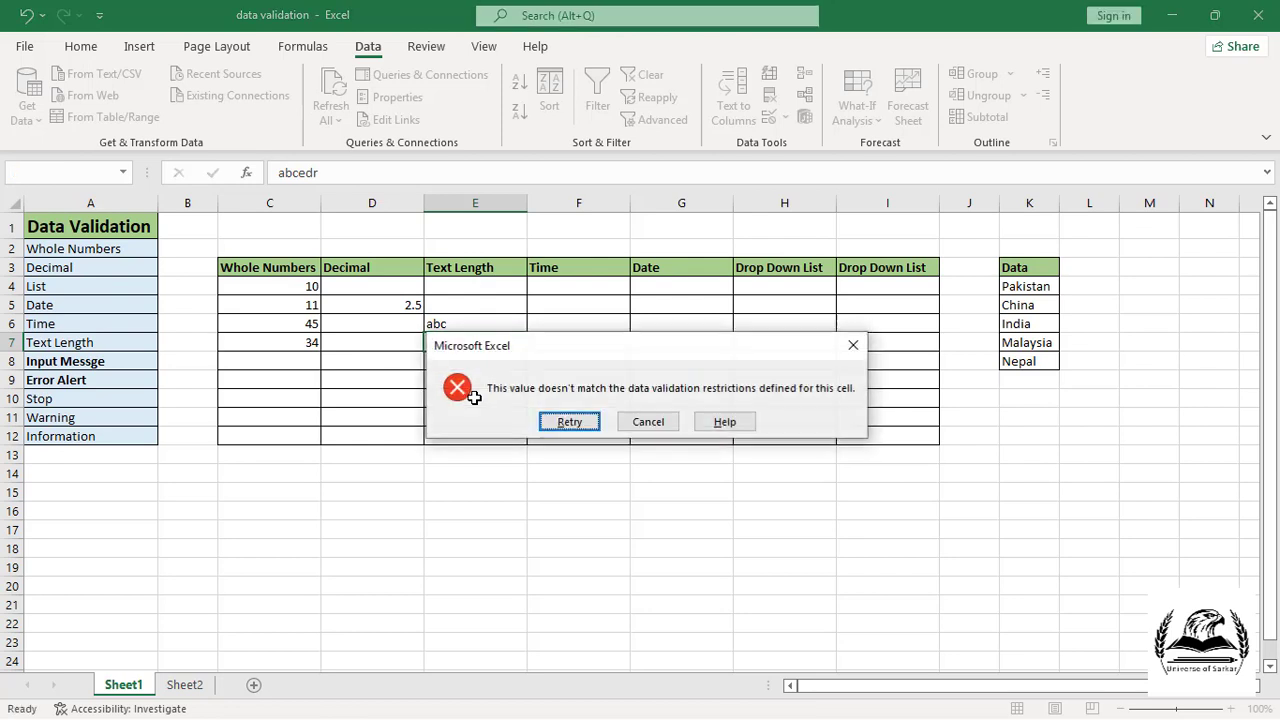
{"action": "key", "text": "Return"}
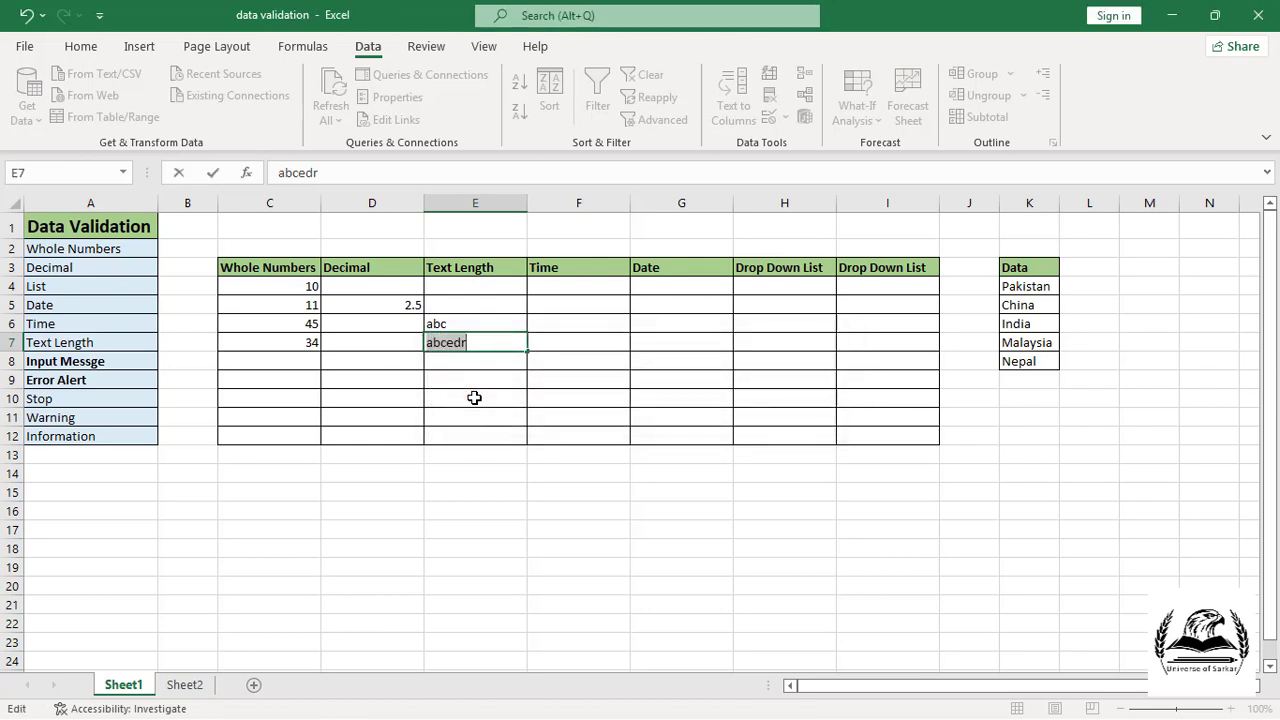
{"action": "key", "text": "Return"}
{"action": "left_click", "coordinate": [650, 419]}
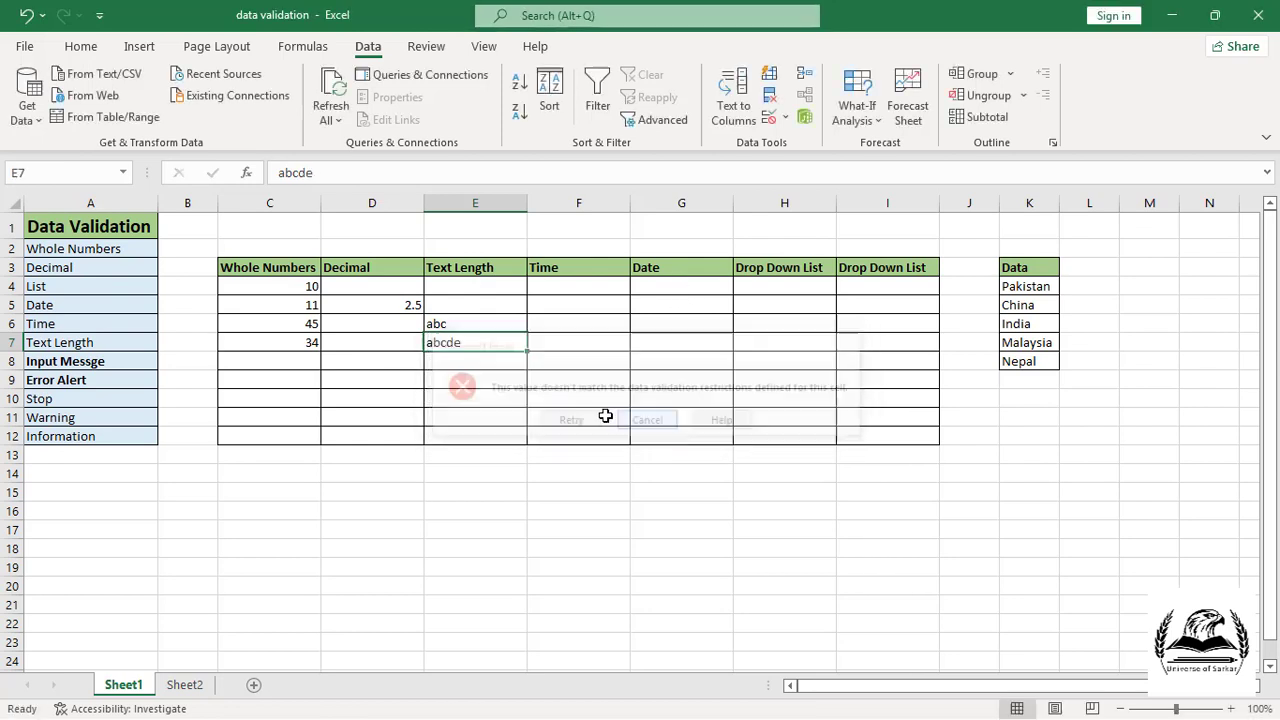
{"action": "left_click", "coordinate": [604, 288]}
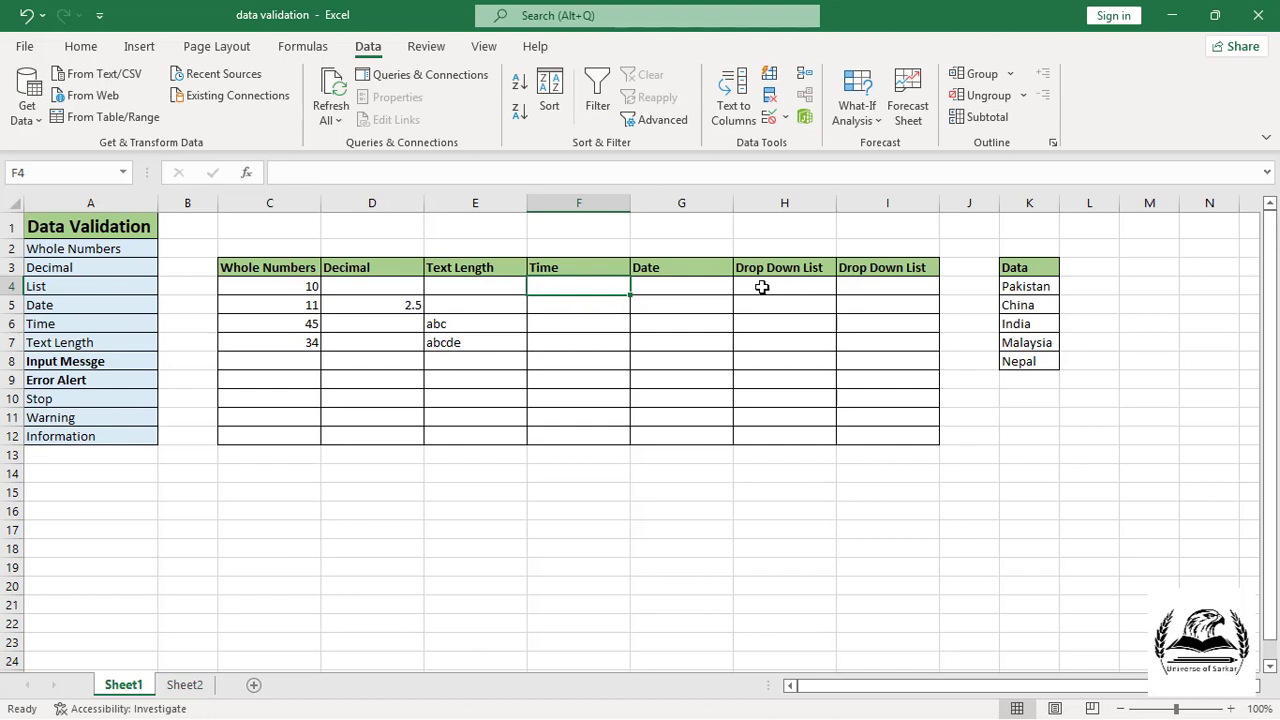
{"action": "left_click_drag", "start_coordinate": [761, 287], "coordinate": [761, 428]}
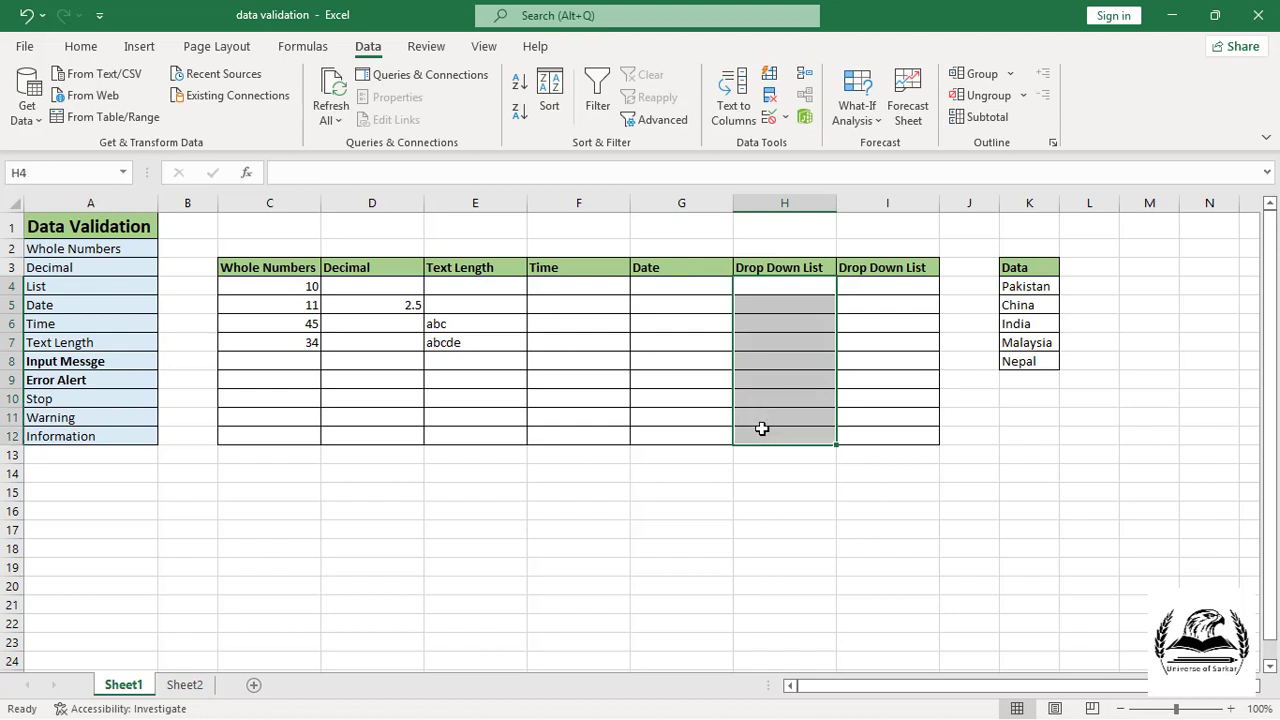
{"action": "left_click", "coordinate": [682, 286]}
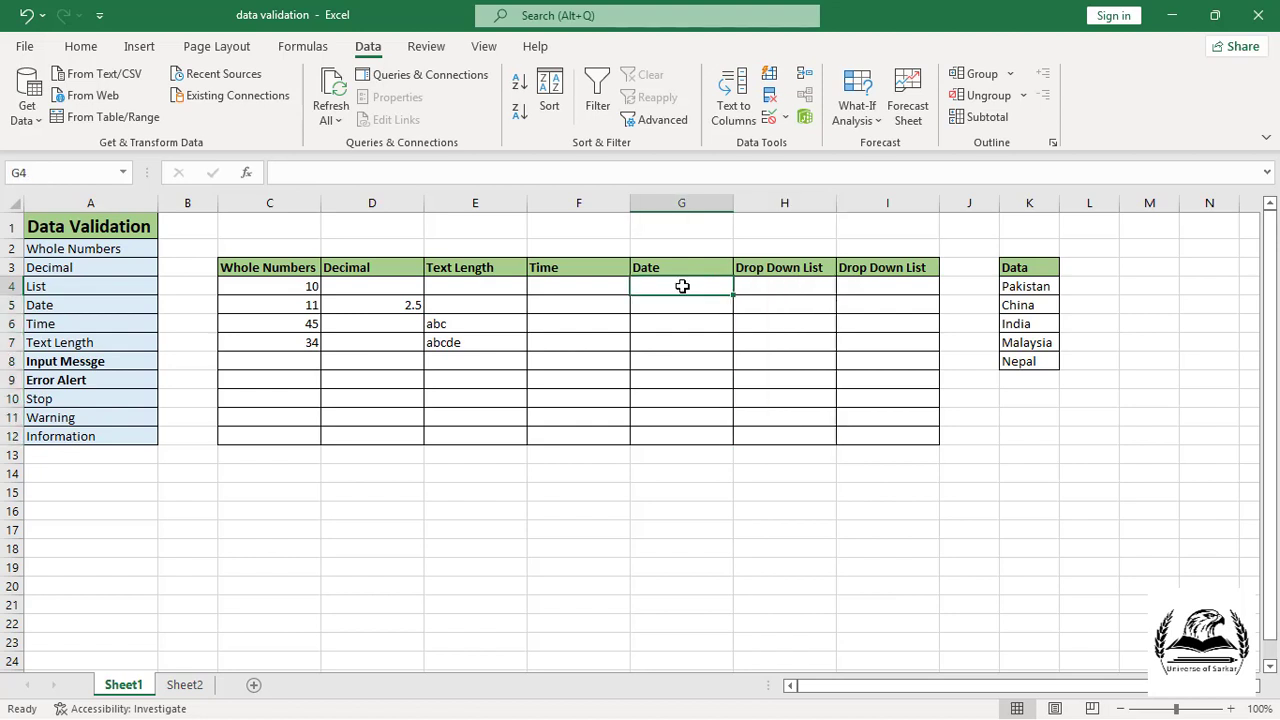
{"action": "left_click_drag", "start_coordinate": [682, 286], "coordinate": [676, 437]}
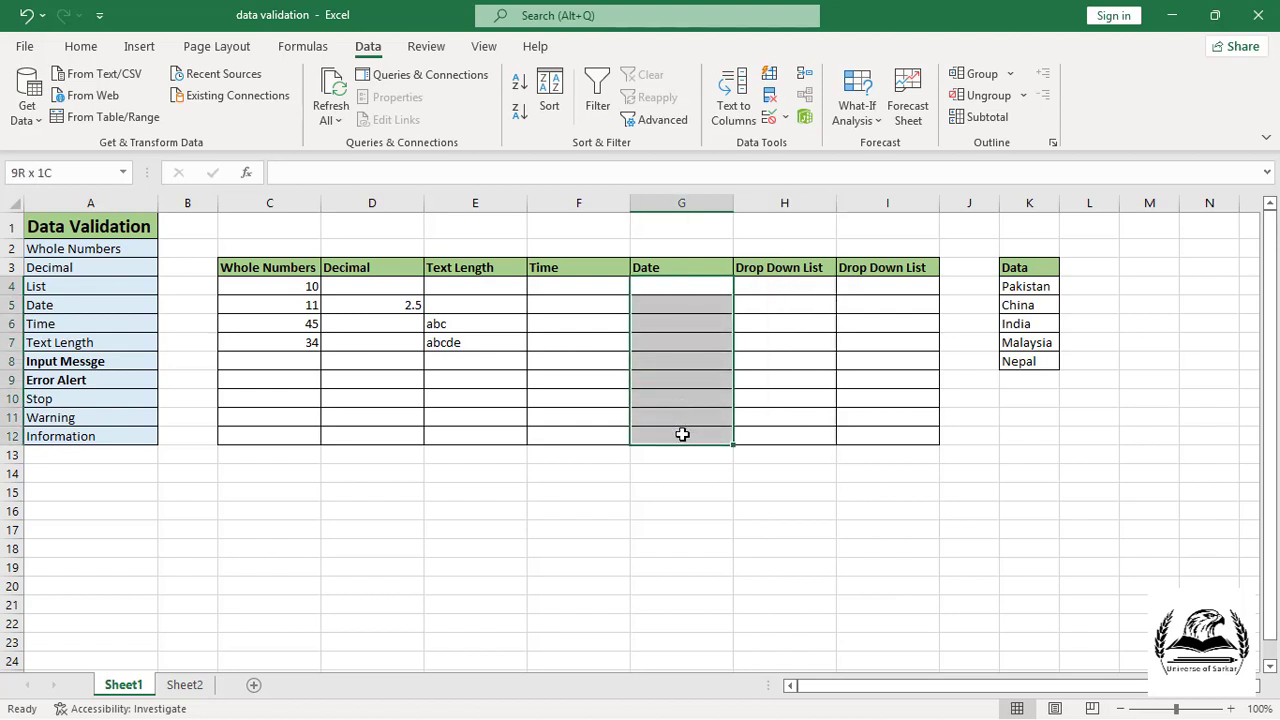
{"action": "key", "text": "alt+d"}
{"action": "key", "text": "l"}
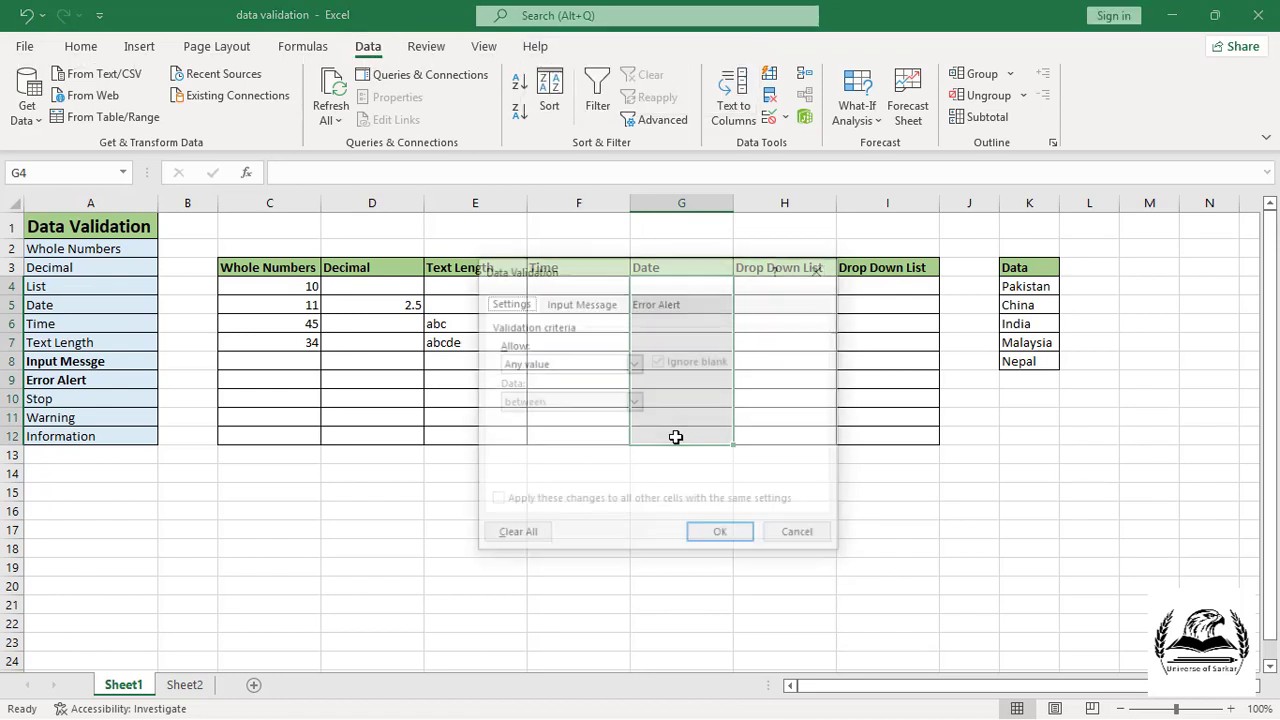
{"action": "left_click", "coordinate": [634, 364]}
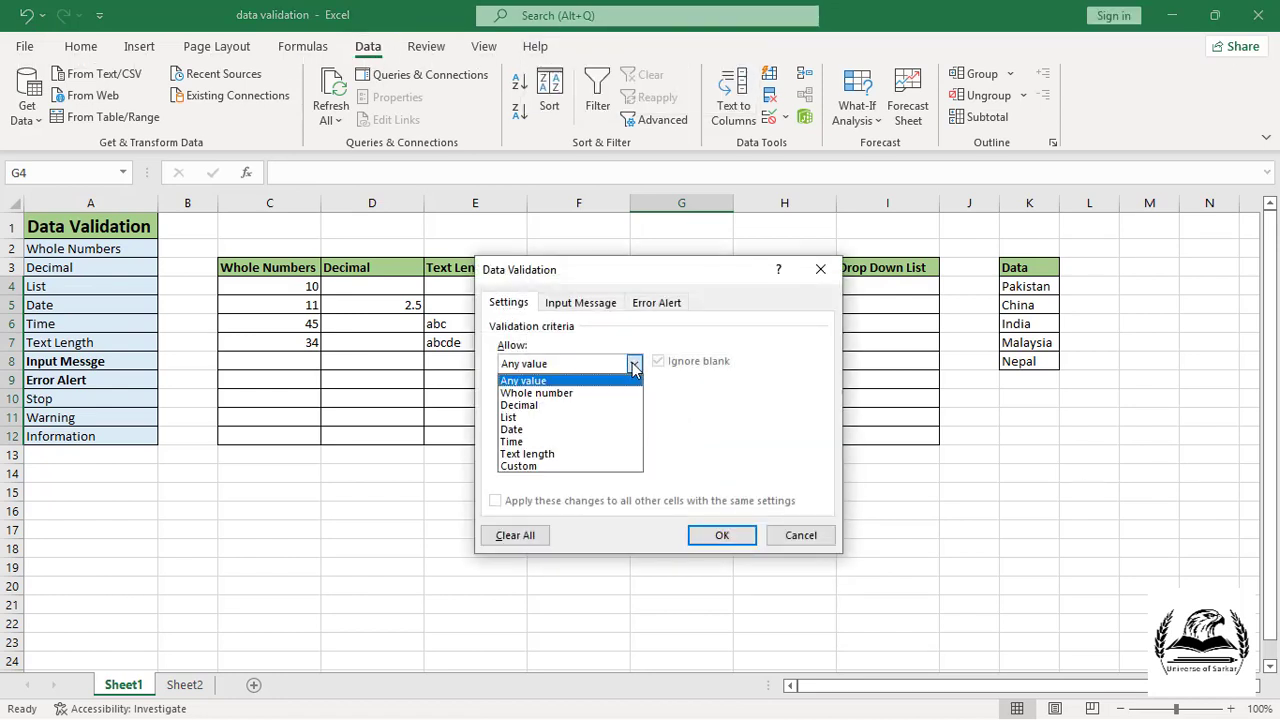
{"action": "left_click", "coordinate": [540, 429]}
{"action": "left_click", "coordinate": [548, 443]}
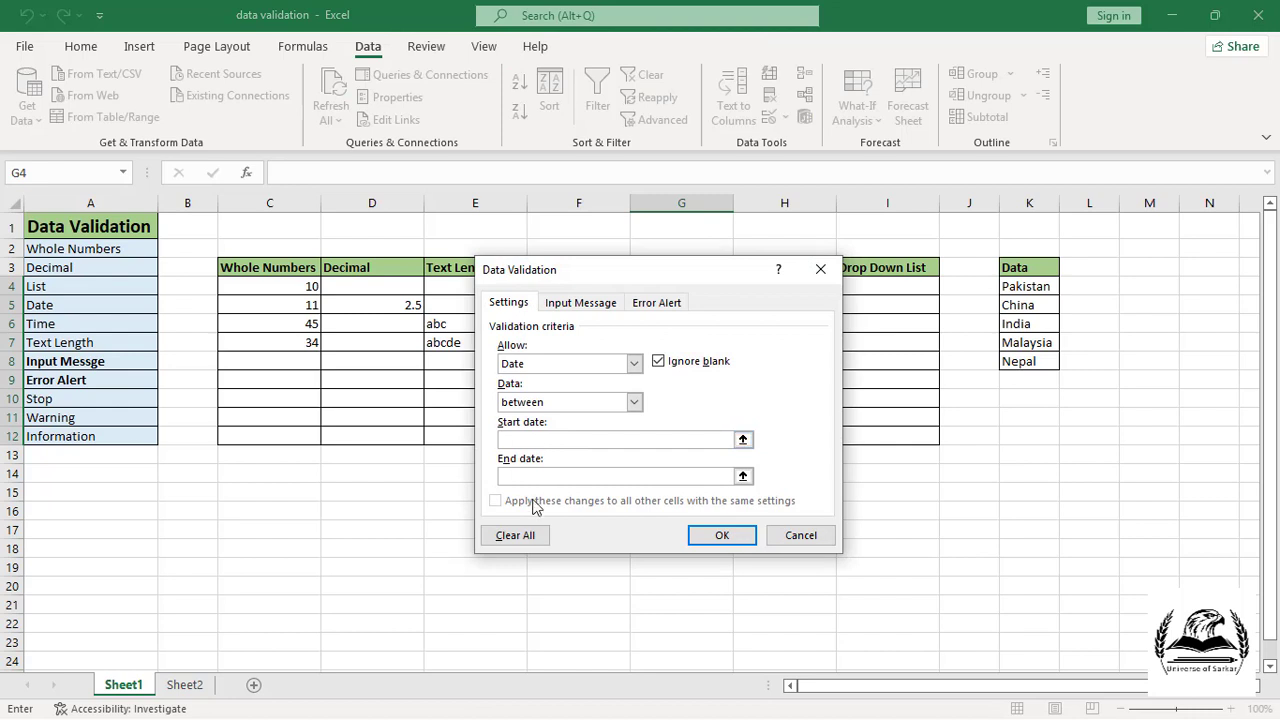
{"action": "left_click", "coordinate": [546, 478]}
{"action": "left_click", "coordinate": [800, 537]}
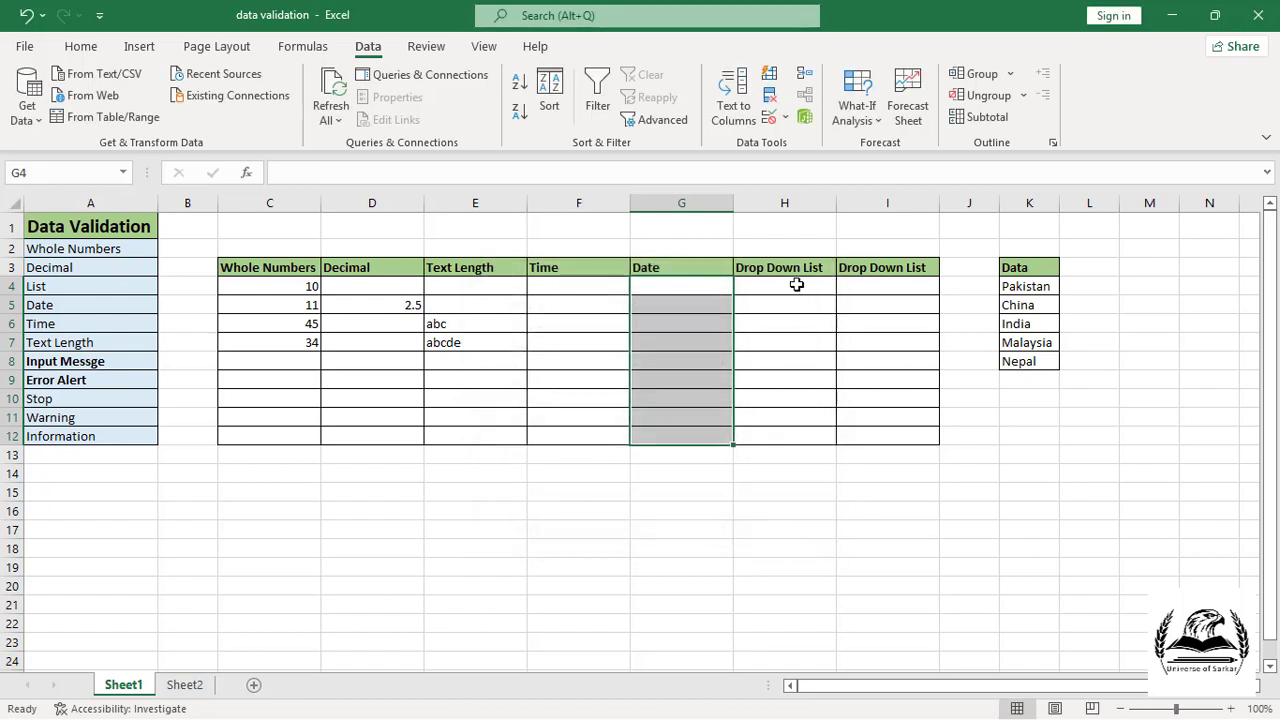
Step: Apply a List validation to H4:H12 with source Pakistan,China,India
{"action": "left_click_drag", "start_coordinate": [788, 285], "coordinate": [793, 437]}
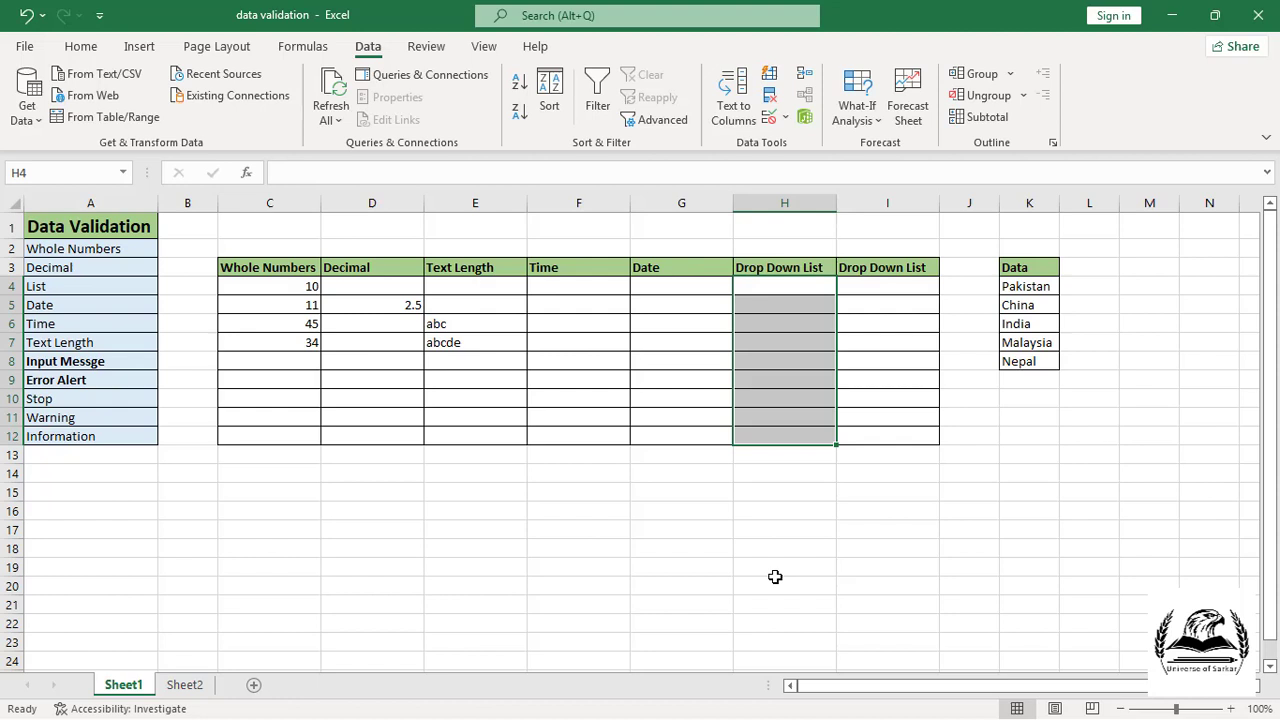
{"action": "key", "text": "alt+d"}
{"action": "key", "text": "l"}
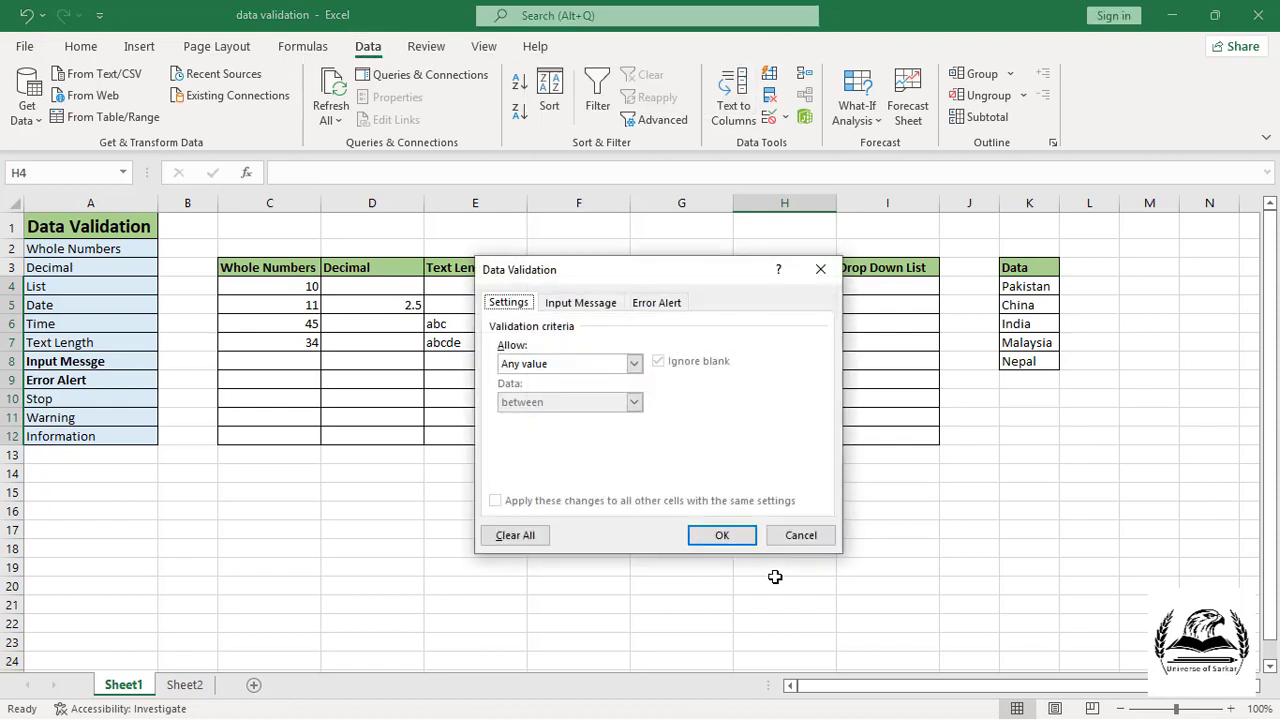
{"action": "left_click", "coordinate": [636, 365]}
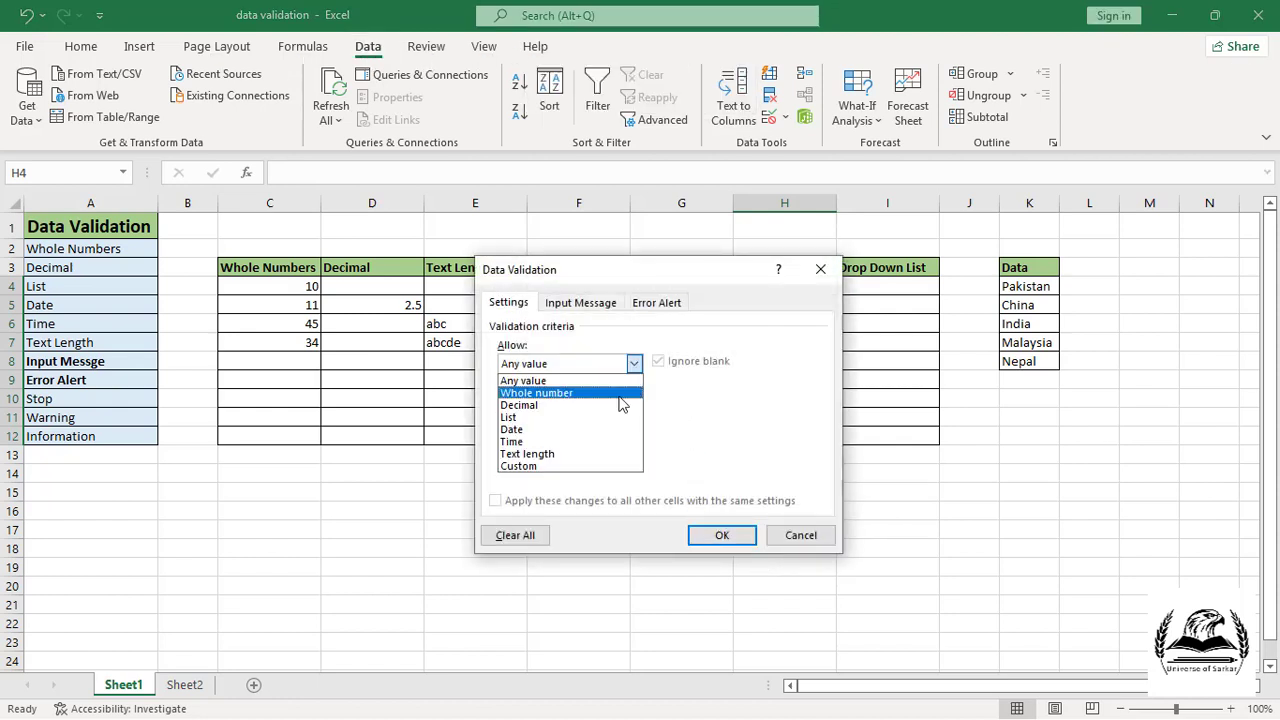
{"action": "left_click", "coordinate": [552, 423]}
{"action": "left_click", "coordinate": [562, 441]}
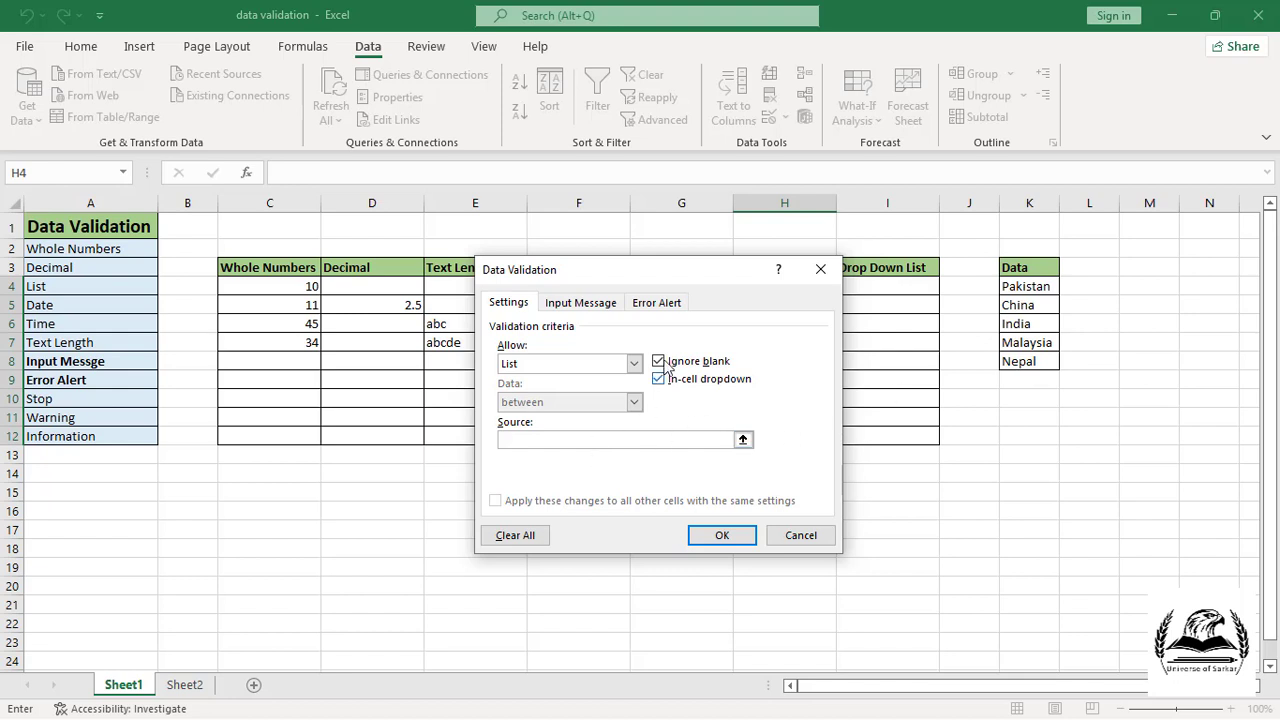
{"action": "left_click_drag", "start_coordinate": [677, 277], "coordinate": [588, 285]}
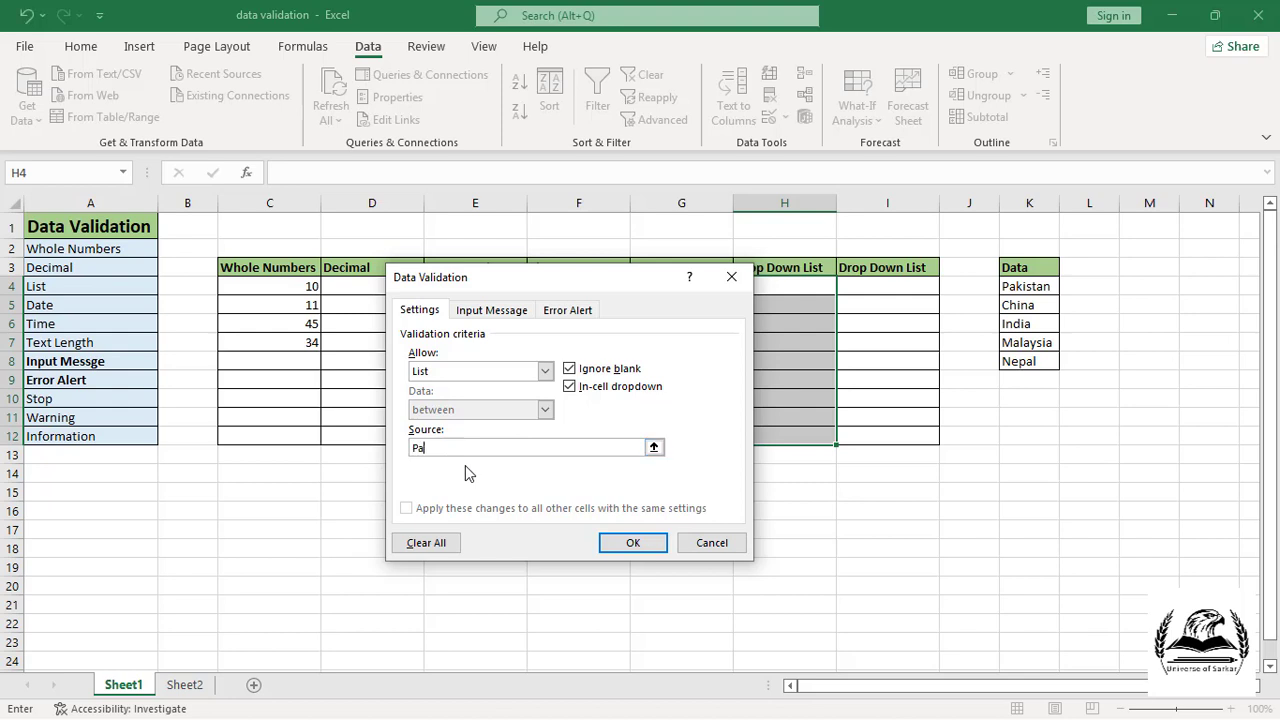
{"action": "type", "text": "kistan,China,"}
{"action": "type", "text": "India"}
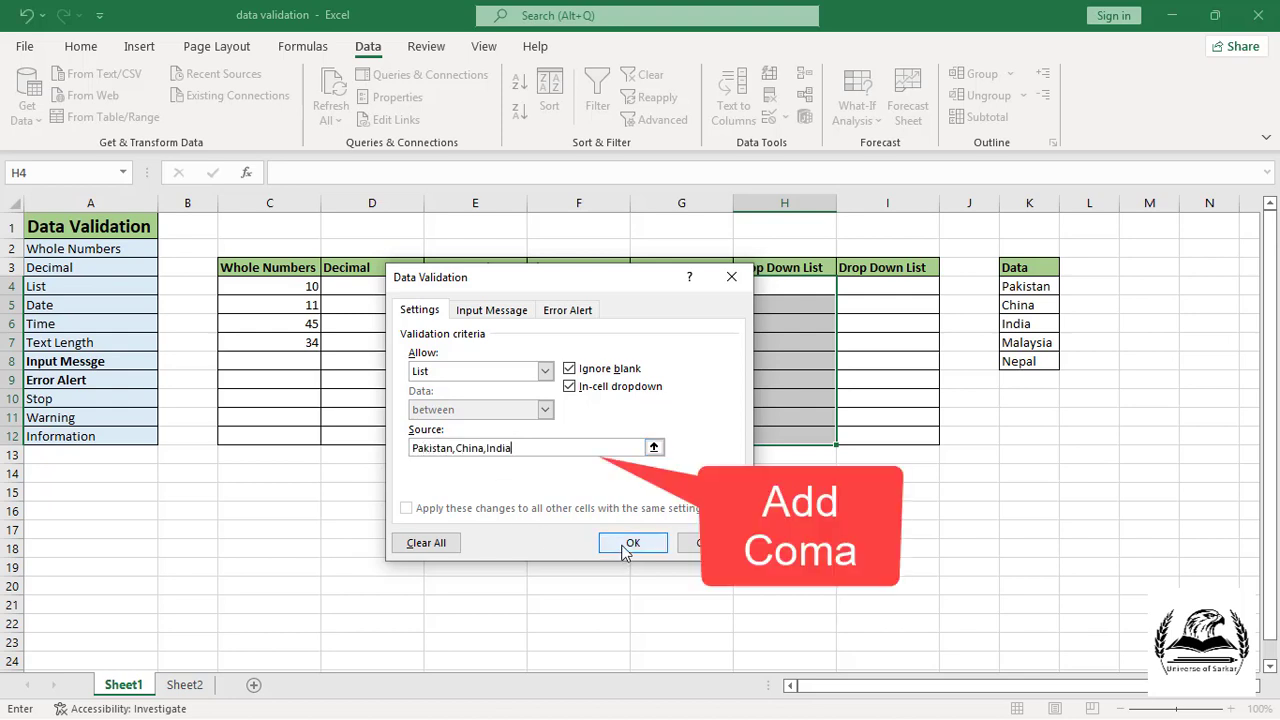
{"action": "left_click", "coordinate": [620, 545]}
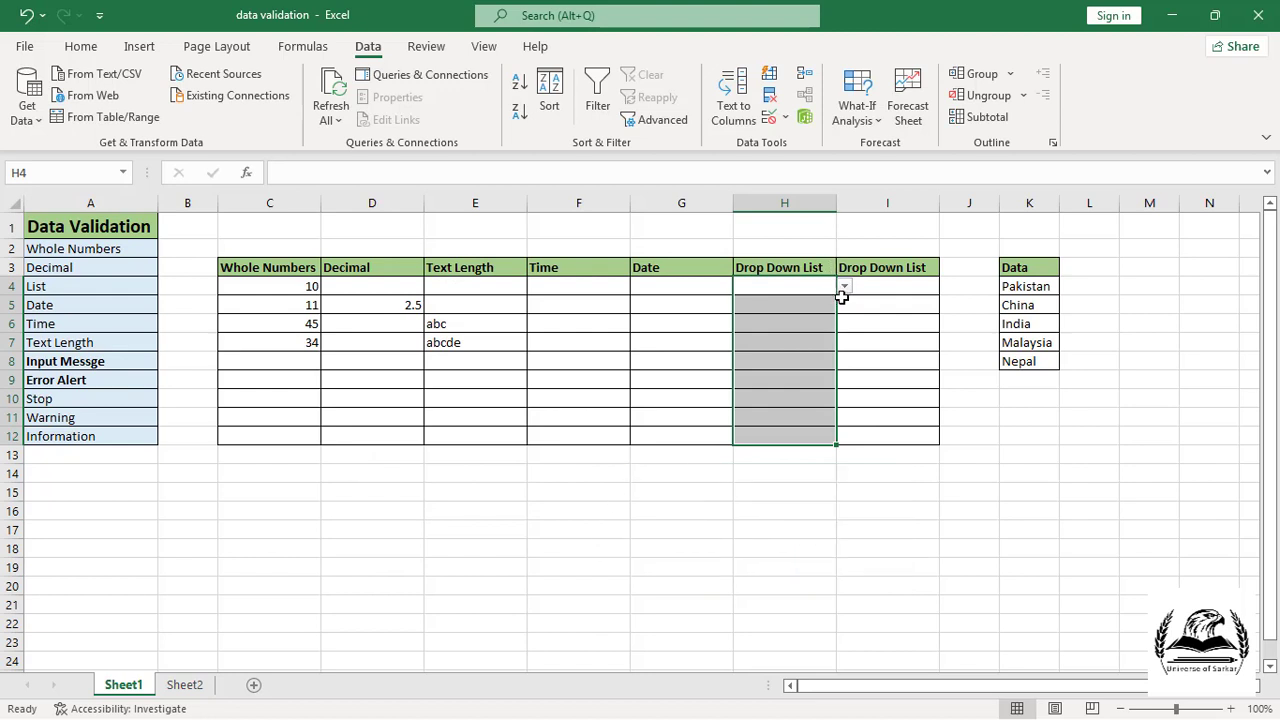
Step: Pick China in H4, Pakistan in H7 and China in H10 from the drop-downs
{"action": "left_click", "coordinate": [845, 287]}
{"action": "left_click", "coordinate": [790, 314]}
{"action": "left_click", "coordinate": [785, 344]}
{"action": "left_click", "coordinate": [844, 343]}
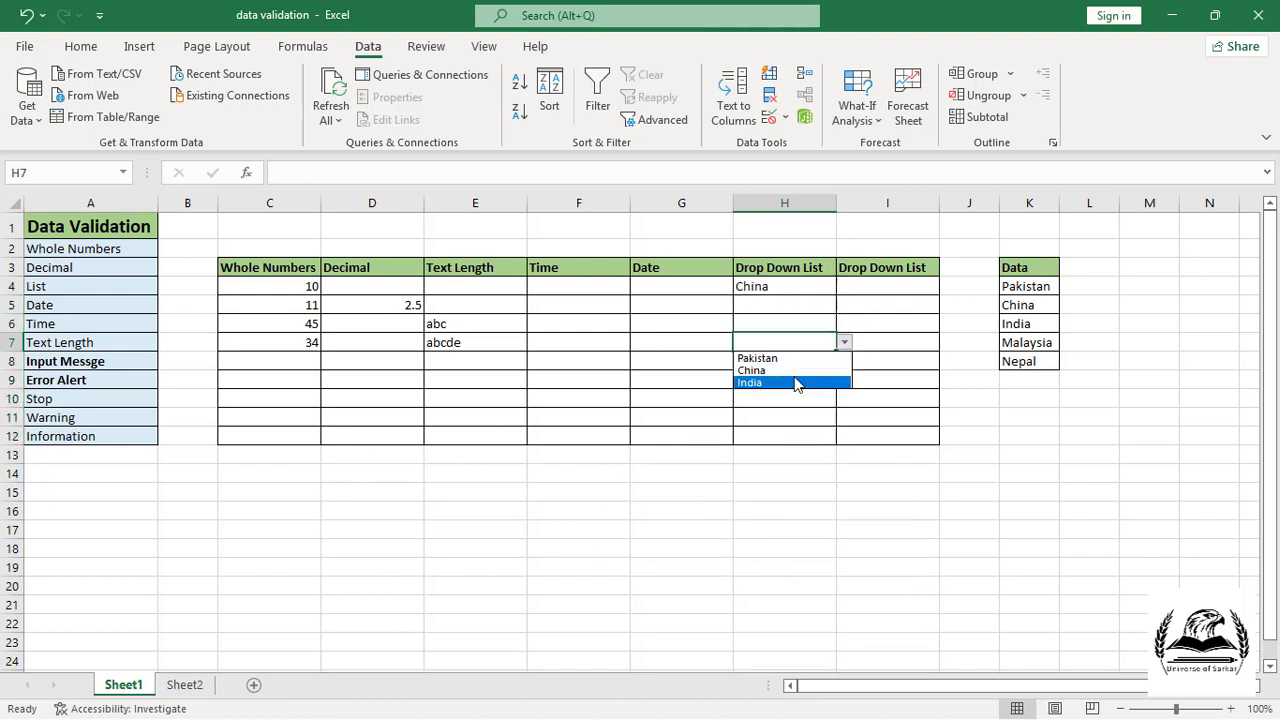
{"action": "left_click", "coordinate": [820, 360]}
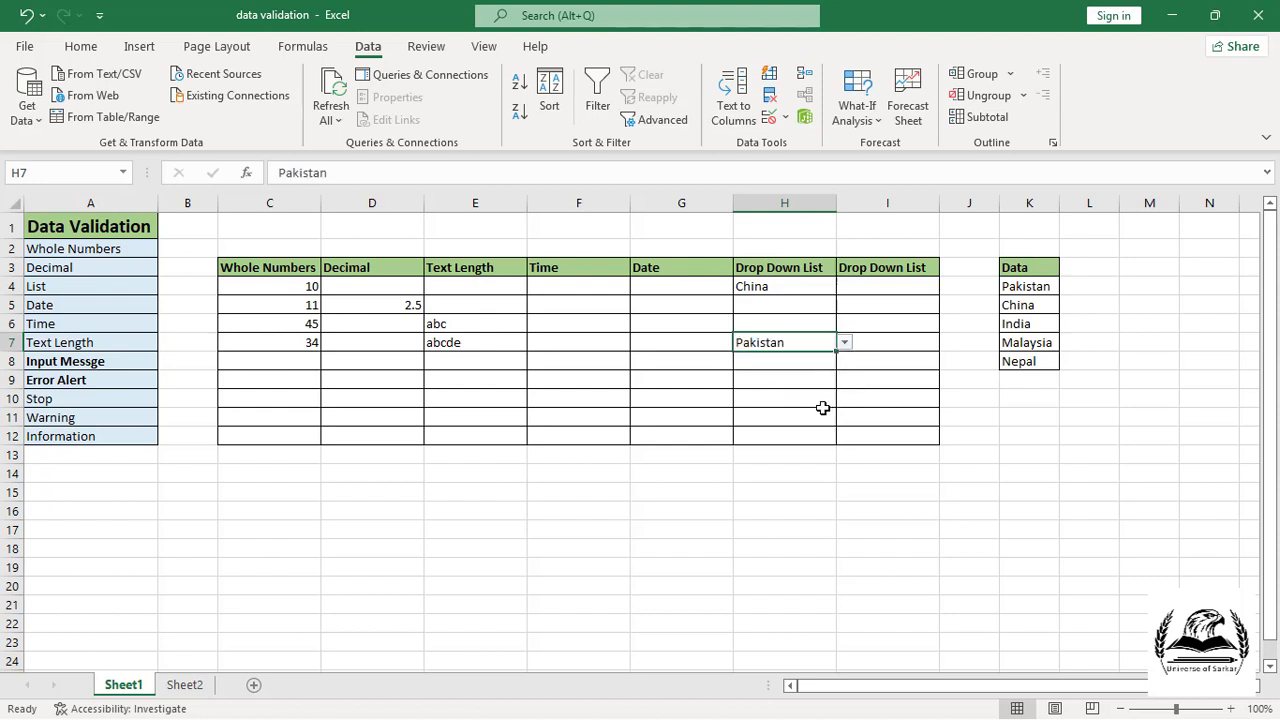
{"action": "left_click", "coordinate": [820, 405]}
{"action": "left_click", "coordinate": [844, 399]}
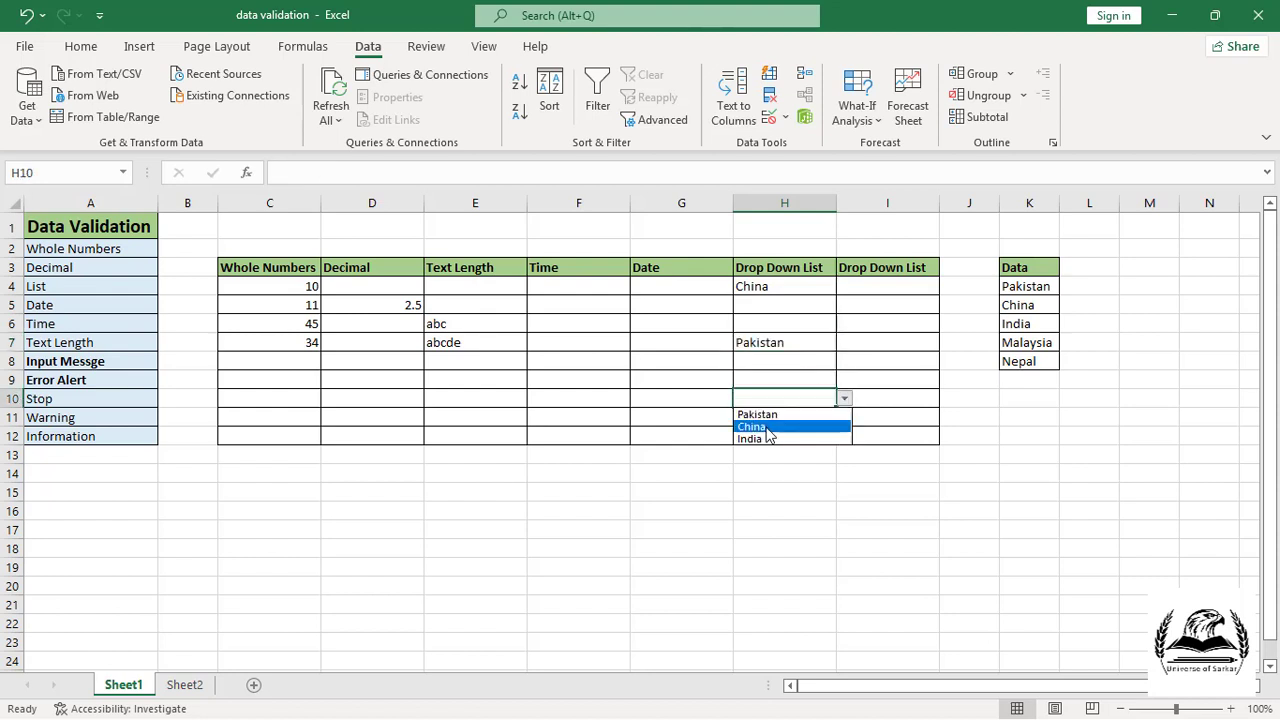
{"action": "left_click", "coordinate": [785, 427]}
{"action": "left_click_drag", "start_coordinate": [866, 290], "coordinate": [859, 436]}
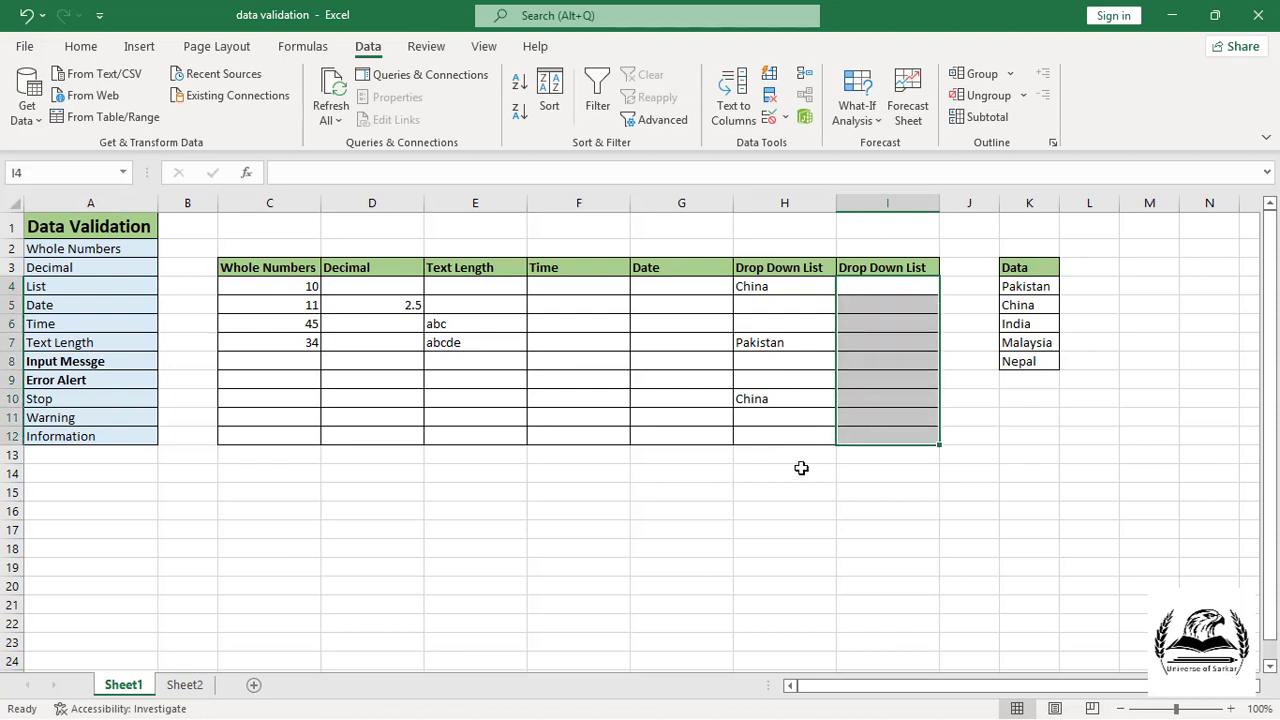
Step: Apply a List validation rule to I4:I12 with source range K4:K8 picked on the sheet
{"action": "key", "text": "alt"}
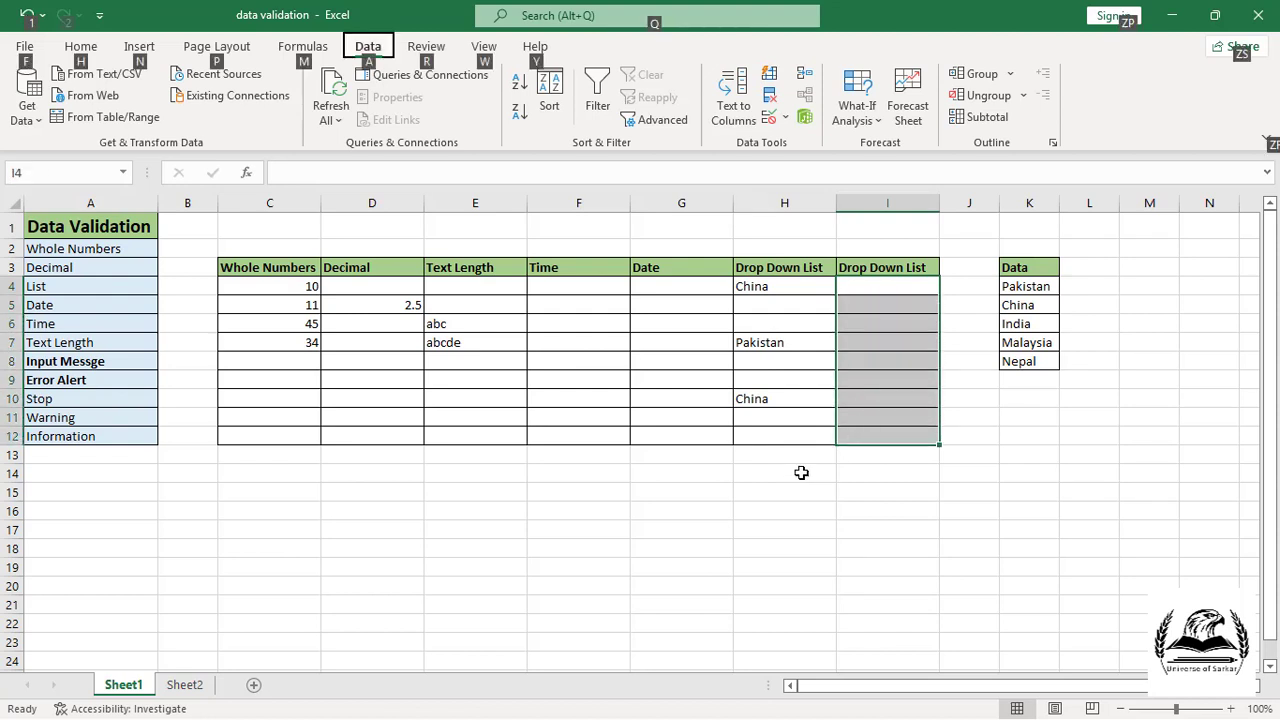
{"action": "key", "text": "a"}
{"action": "key", "text": "v"}
{"action": "key", "text": "v"}
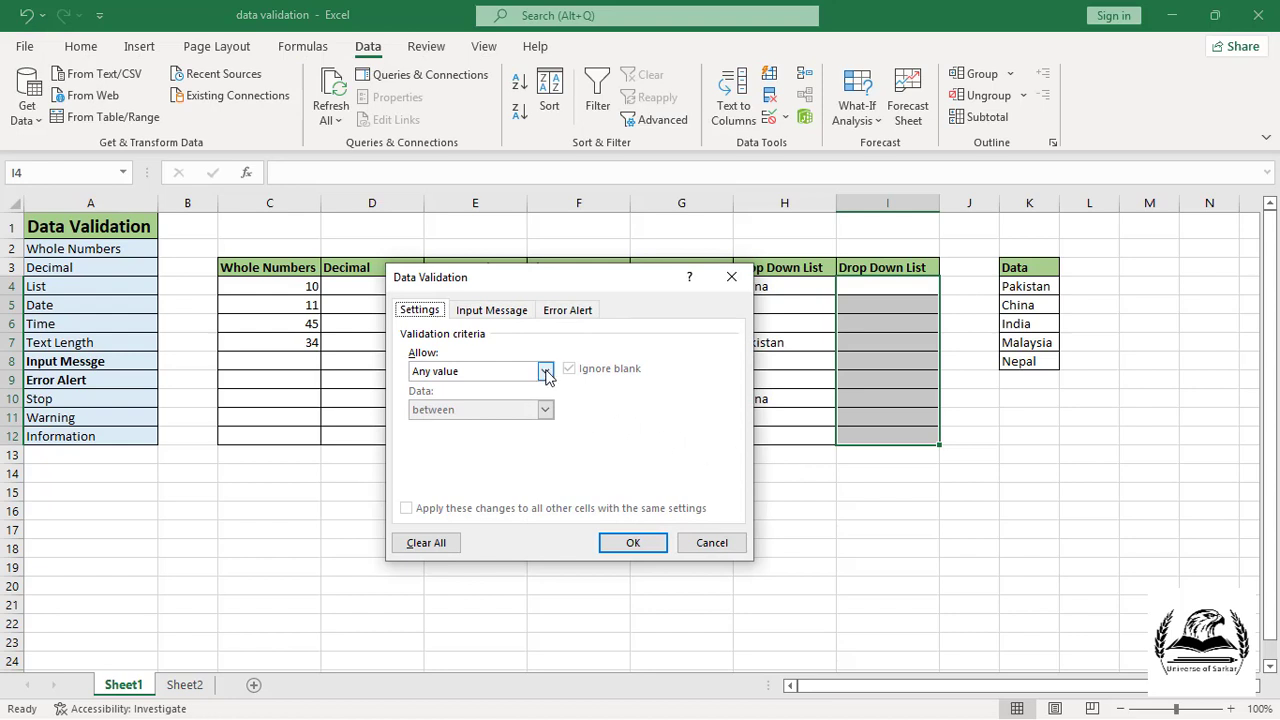
{"action": "left_click", "coordinate": [545, 371]}
{"action": "left_click", "coordinate": [458, 428]}
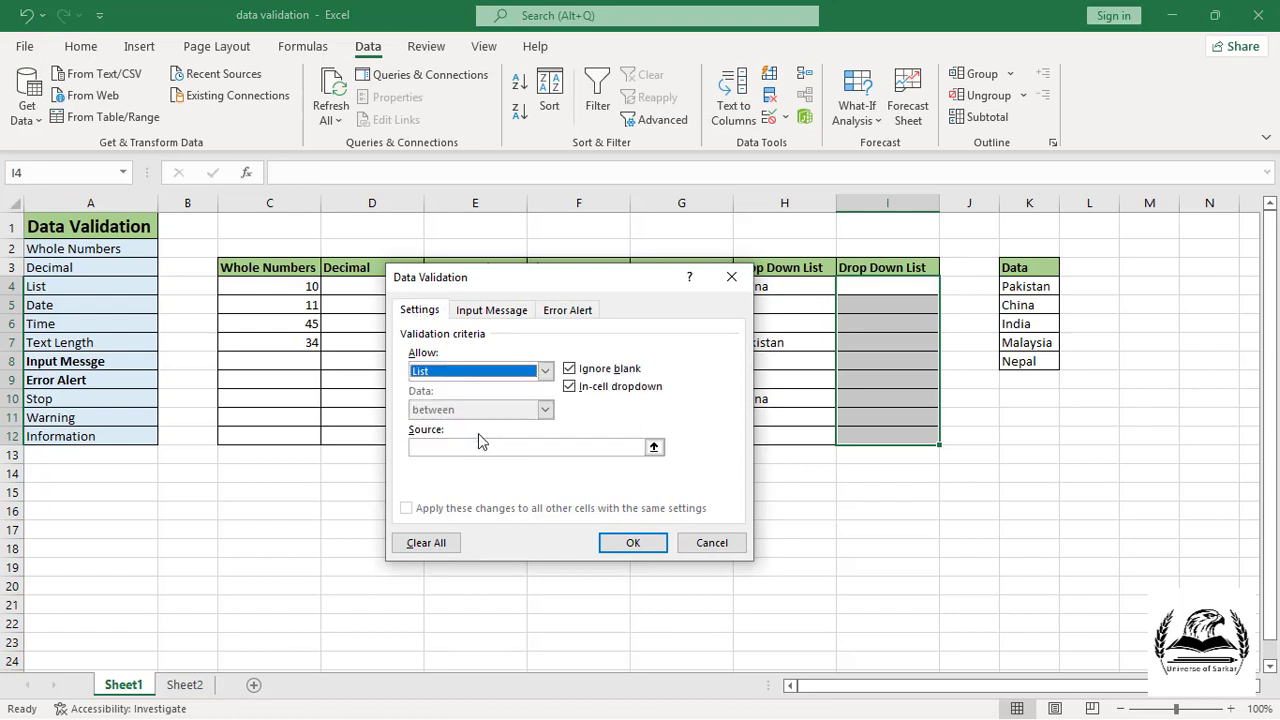
{"action": "left_click", "coordinate": [657, 447]}
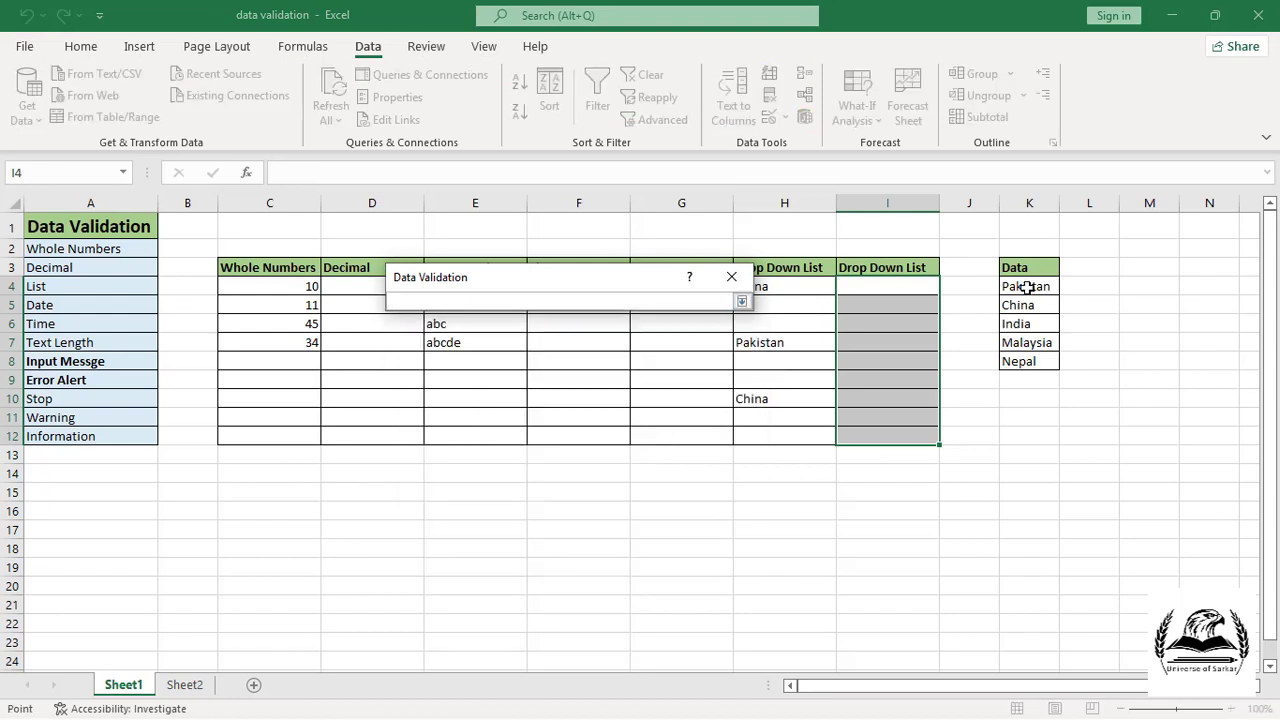
{"action": "left_click_drag", "start_coordinate": [1023, 286], "coordinate": [1020, 361]}
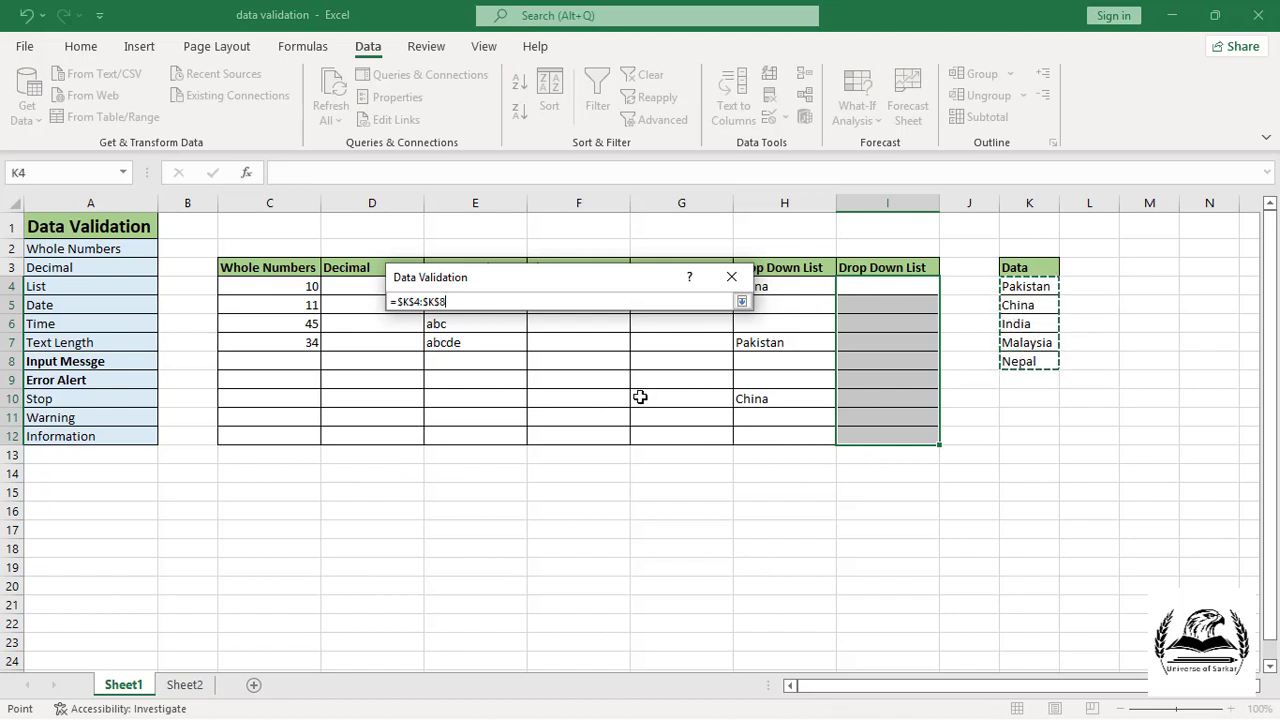
{"action": "left_click", "coordinate": [741, 301]}
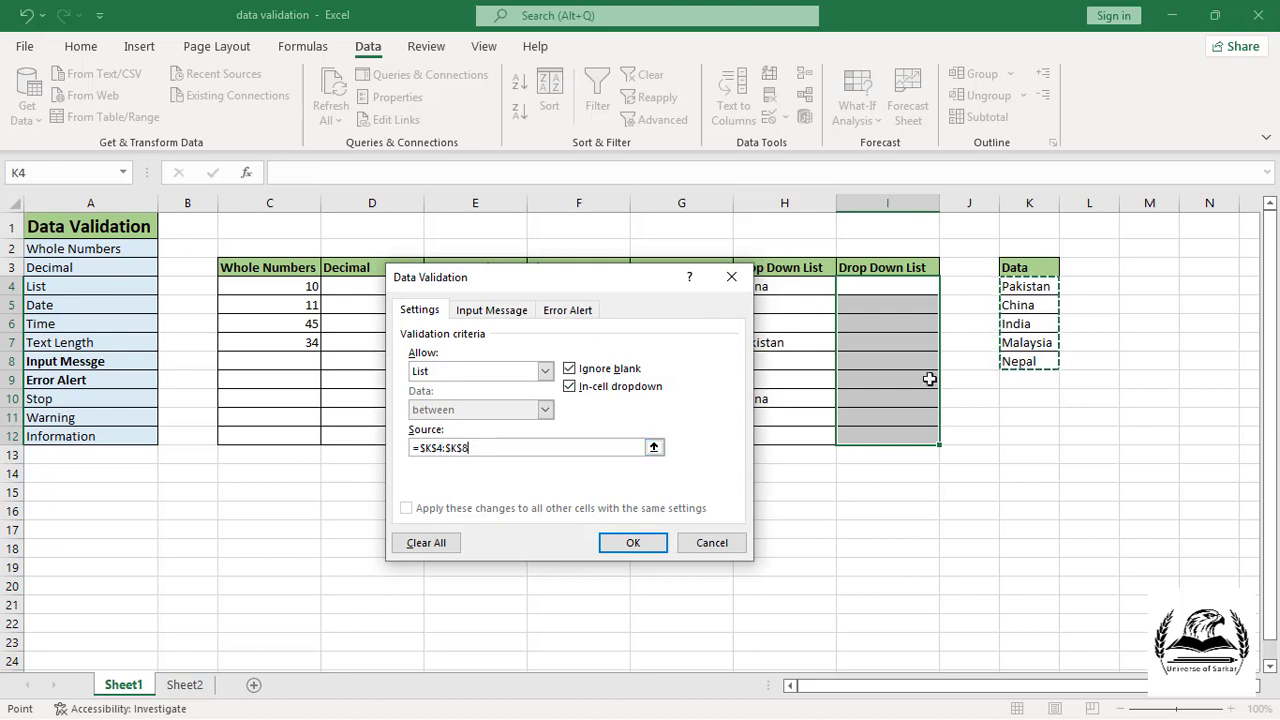
{"action": "left_click", "coordinate": [627, 543]}
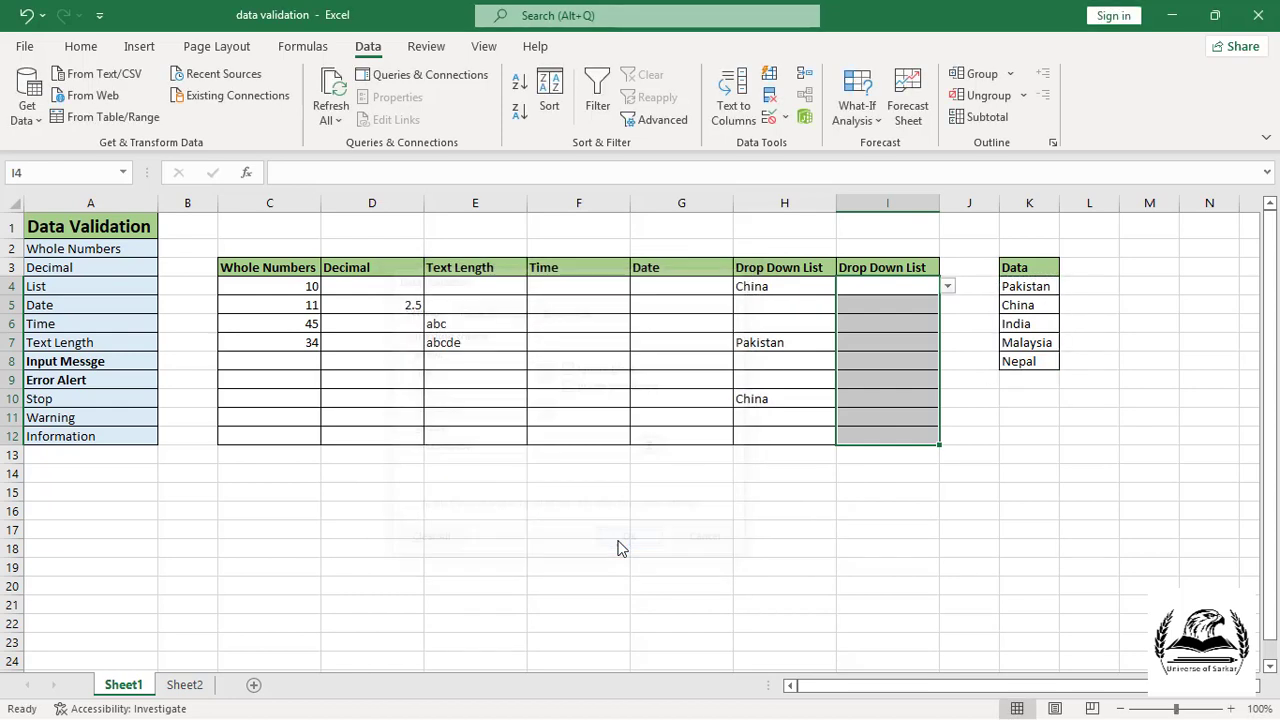
Step: Pick Malaysia for I4 and Nepal for I6 from the country dropdowns
{"action": "left_click", "coordinate": [947, 287]}
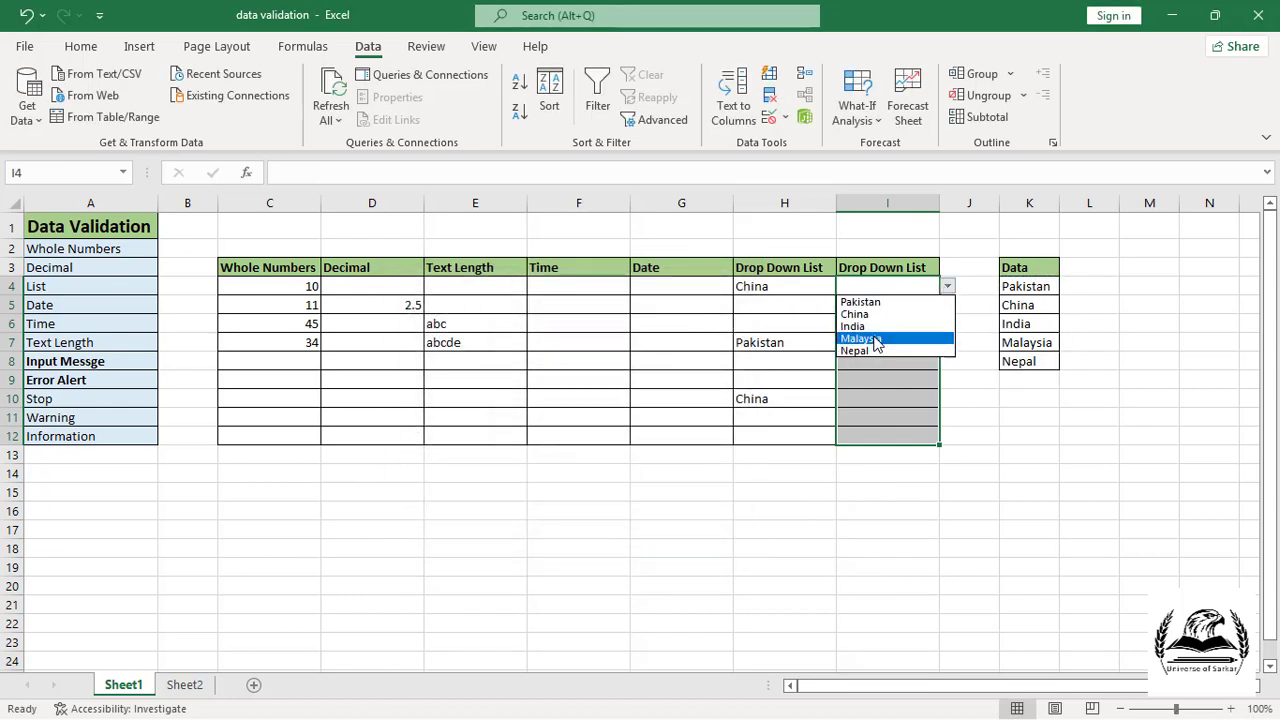
{"action": "left_click", "coordinate": [868, 340]}
{"action": "left_click", "coordinate": [871, 326]}
{"action": "left_click", "coordinate": [945, 325]}
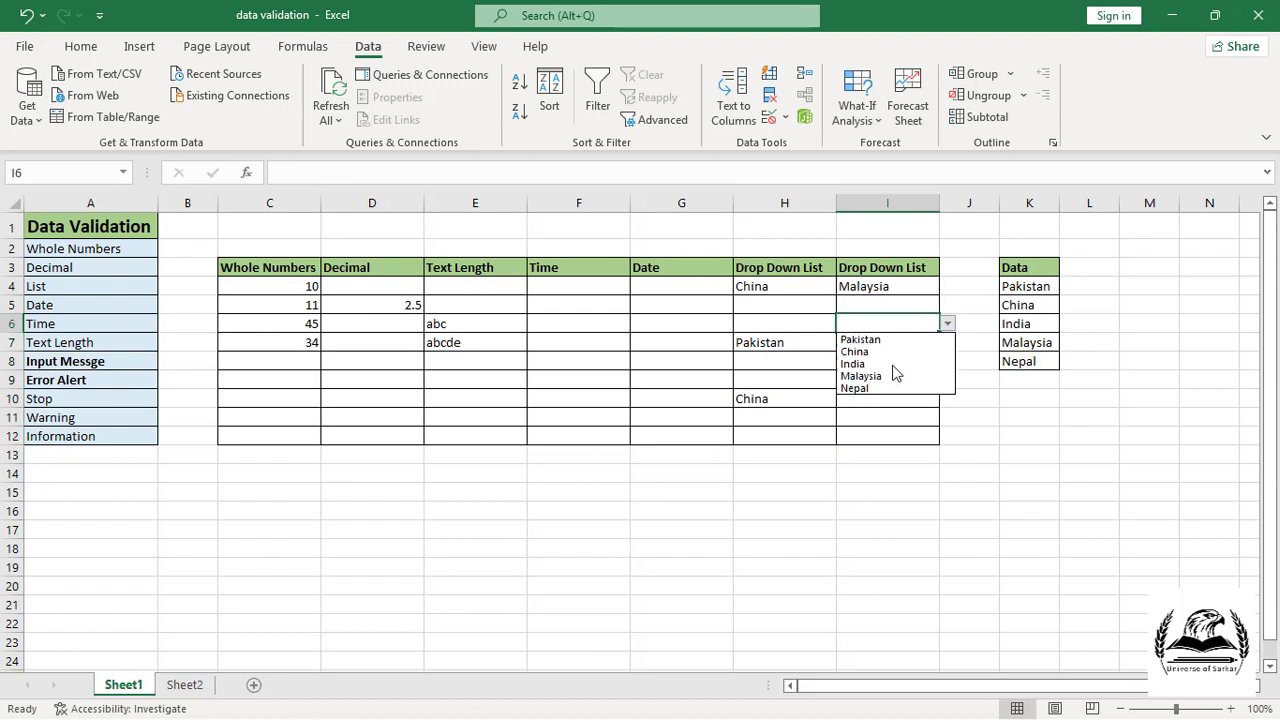
{"action": "left_click", "coordinate": [868, 390]}
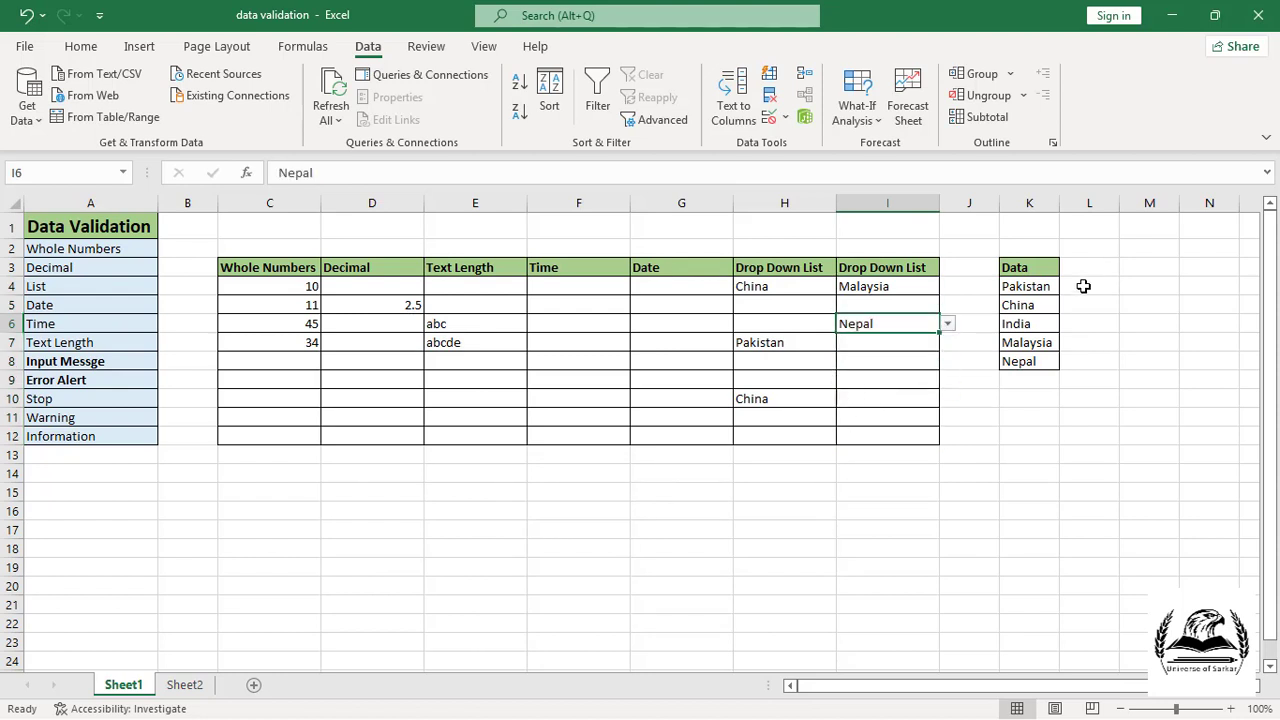
Step: Delete China from the K5 source cell and confirm it no longer appears in I8's dropdown
{"action": "left_click", "coordinate": [1030, 306]}
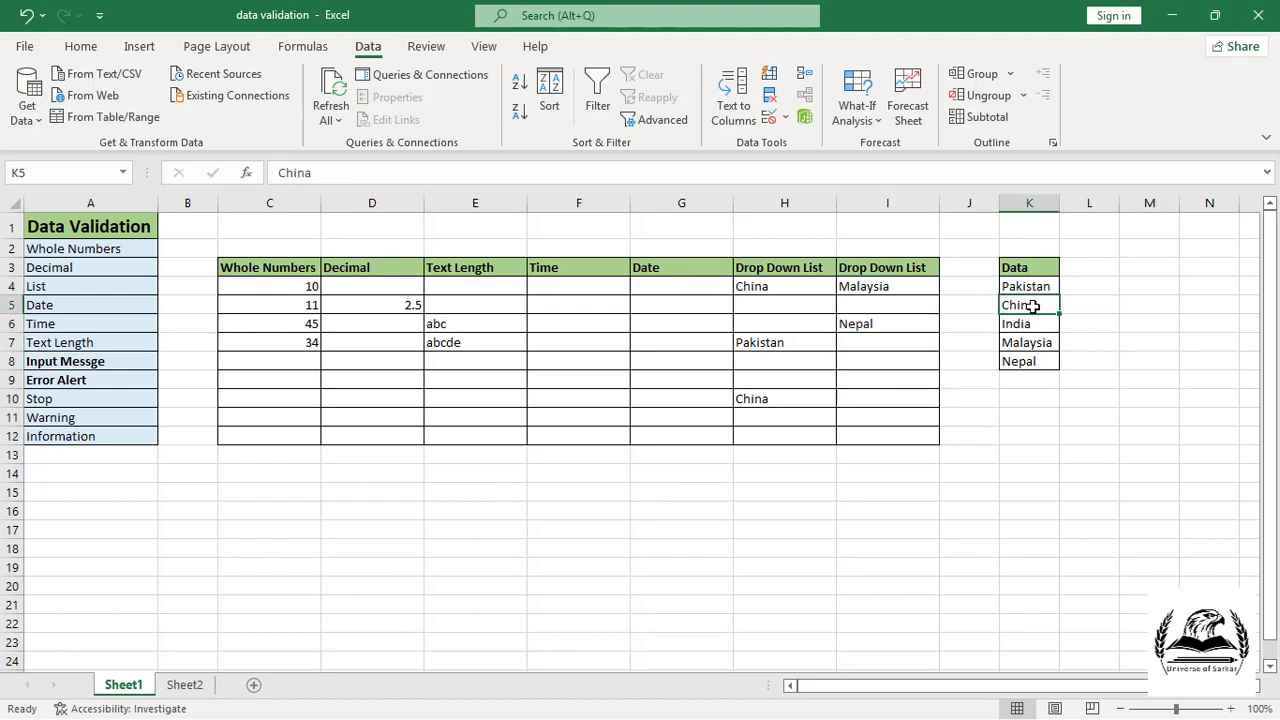
{"action": "key", "text": "Delete"}
{"action": "left_click", "coordinate": [889, 364]}
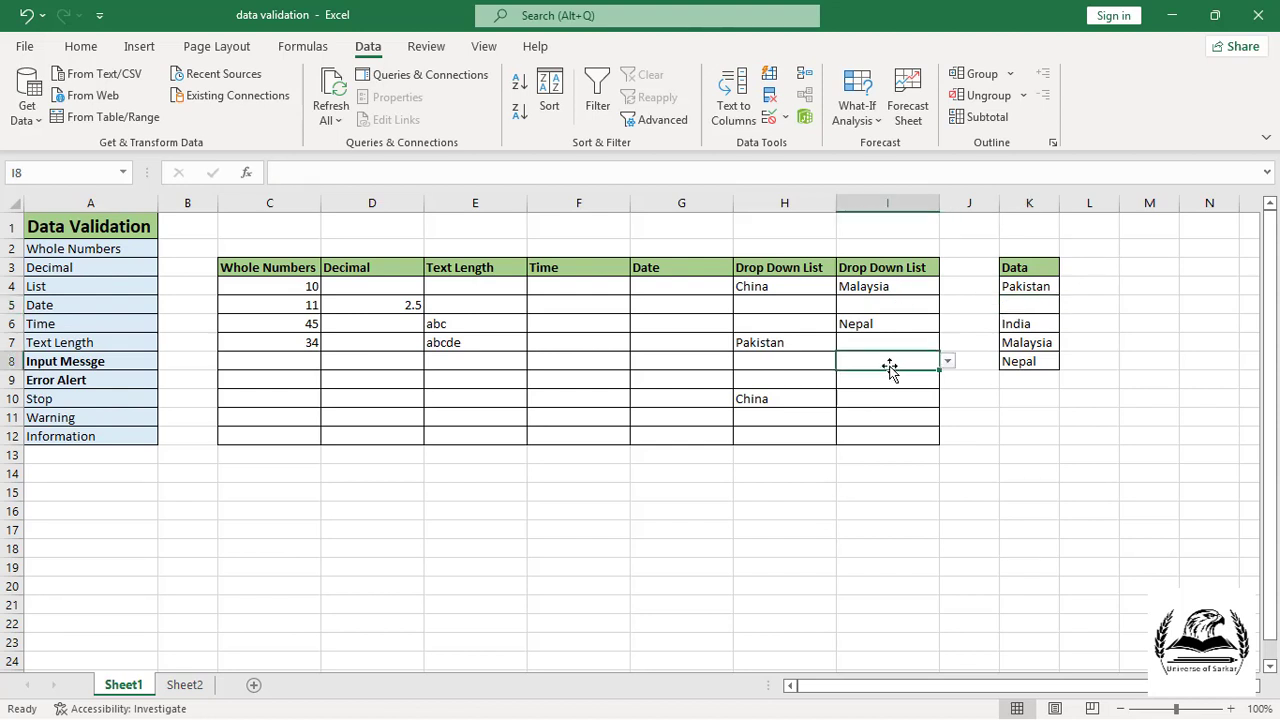
{"action": "left_click", "coordinate": [948, 360]}
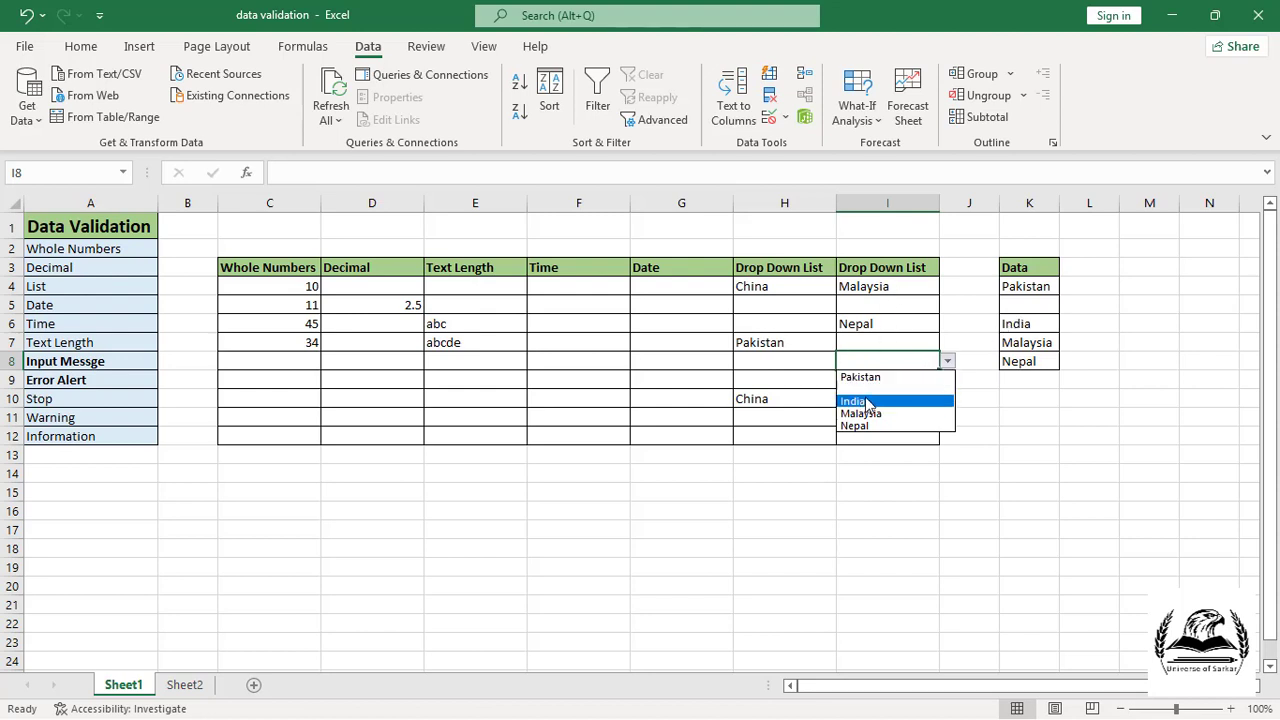
{"action": "key", "text": "Escape"}
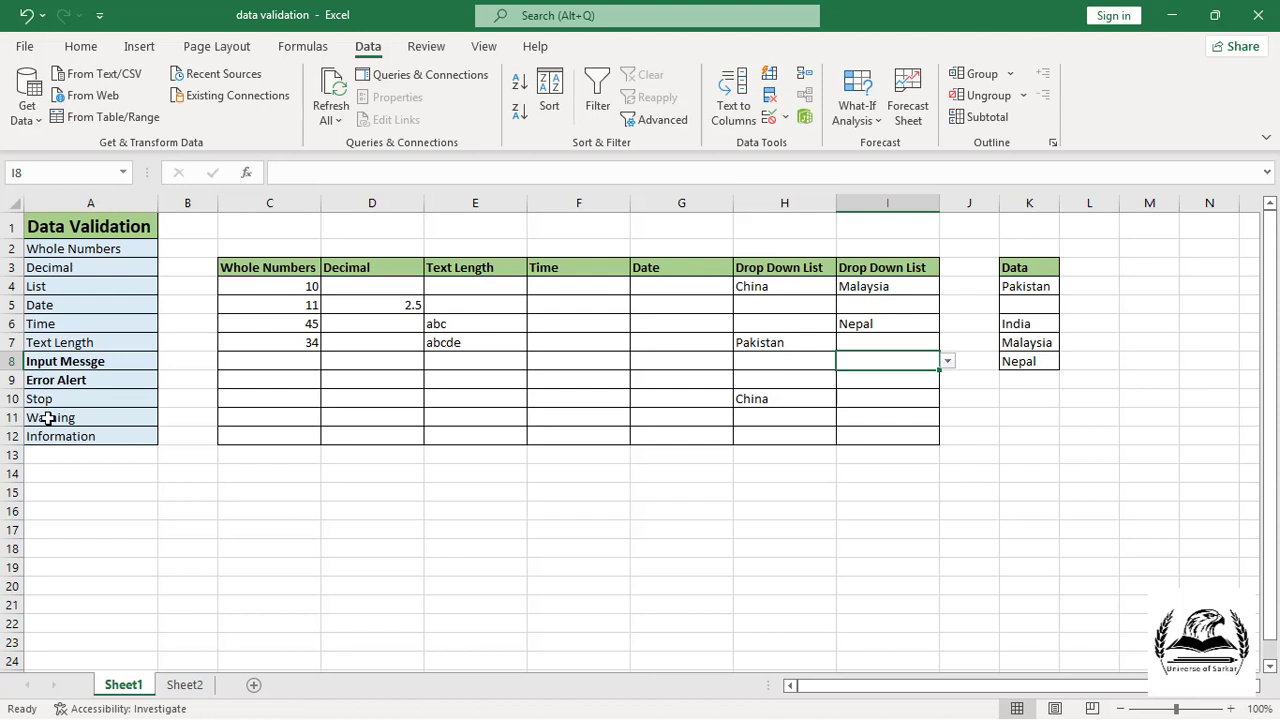
{"action": "left_click", "coordinate": [274, 287]}
{"action": "left_click", "coordinate": [289, 360]}
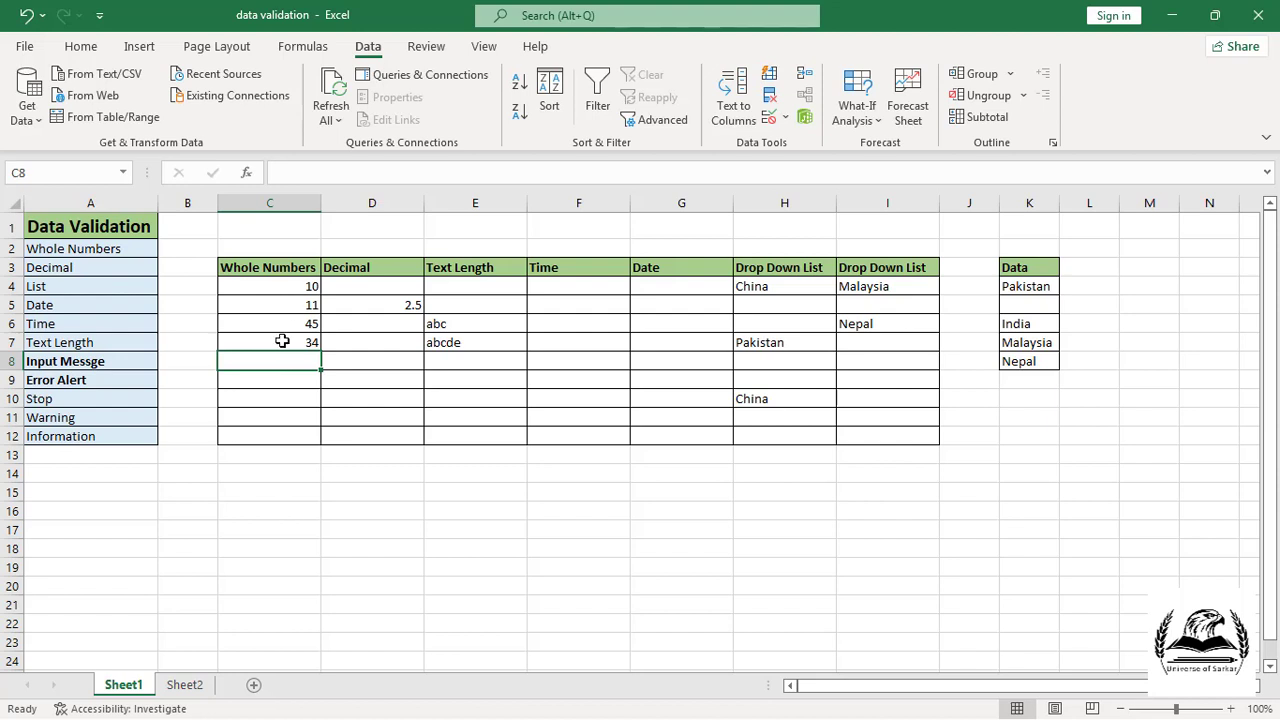
{"action": "type", "text": "51"}
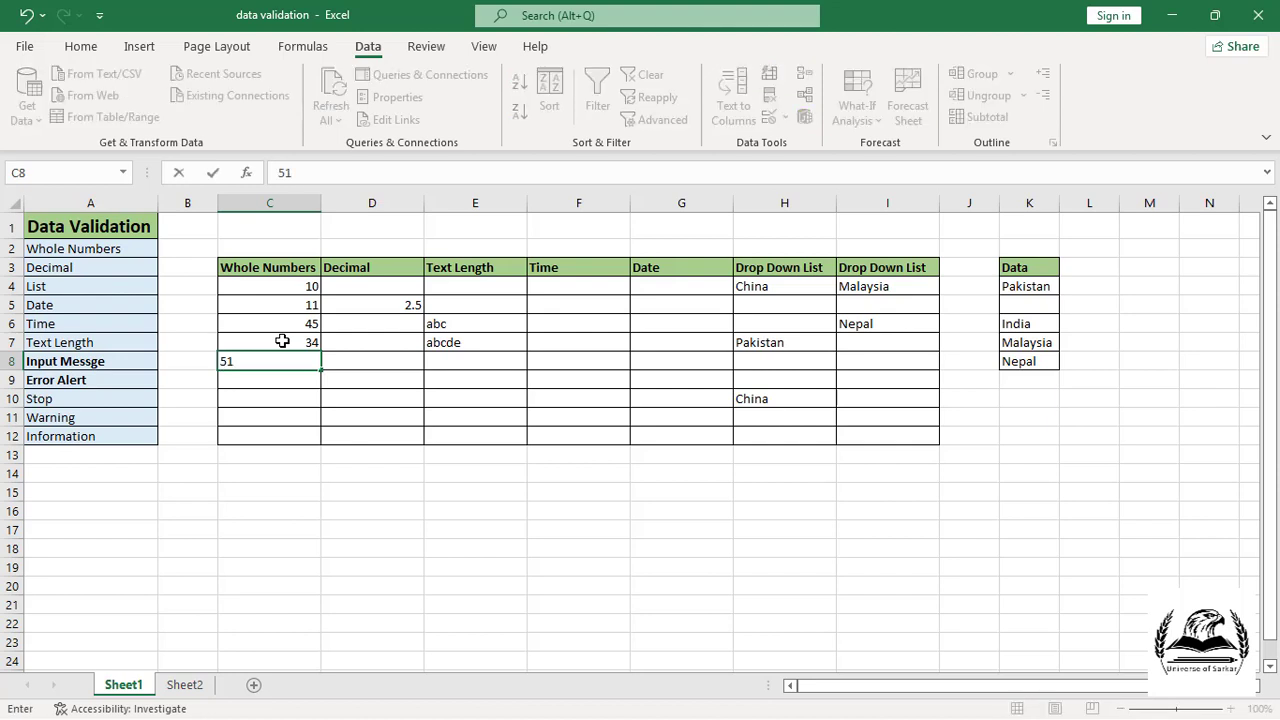
{"action": "key", "text": "Return"}
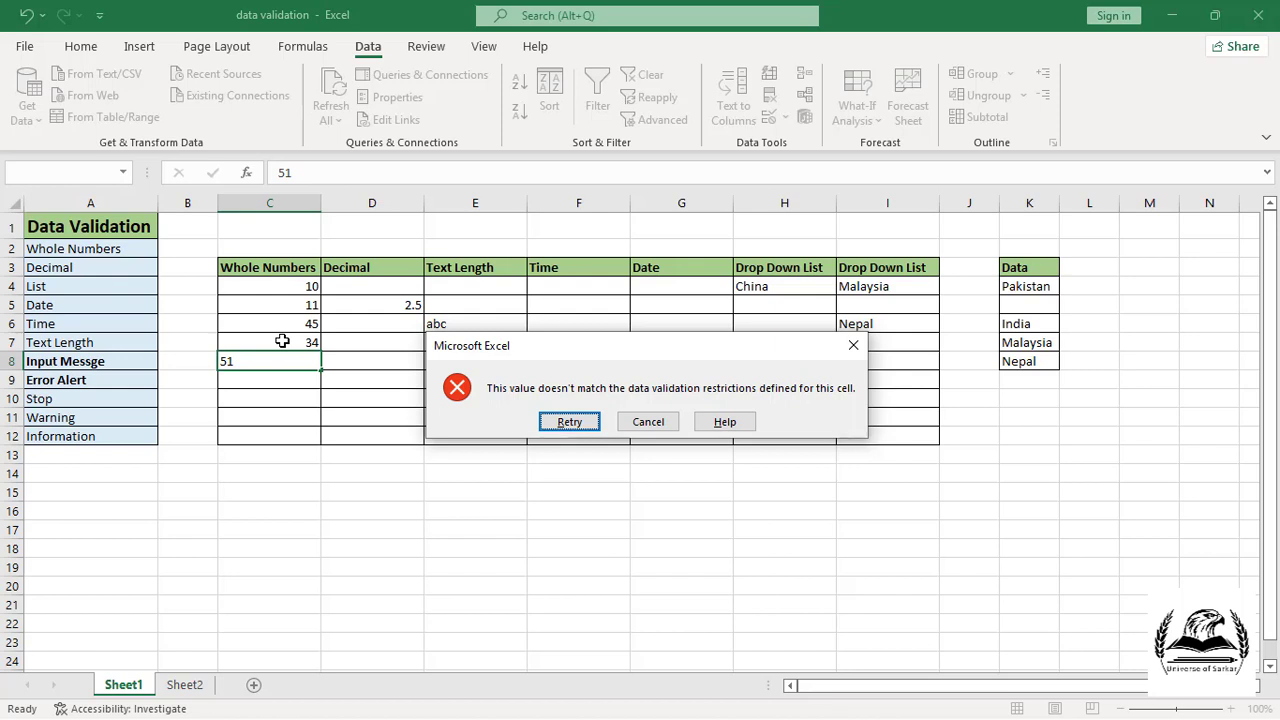
{"action": "left_click", "coordinate": [648, 422]}
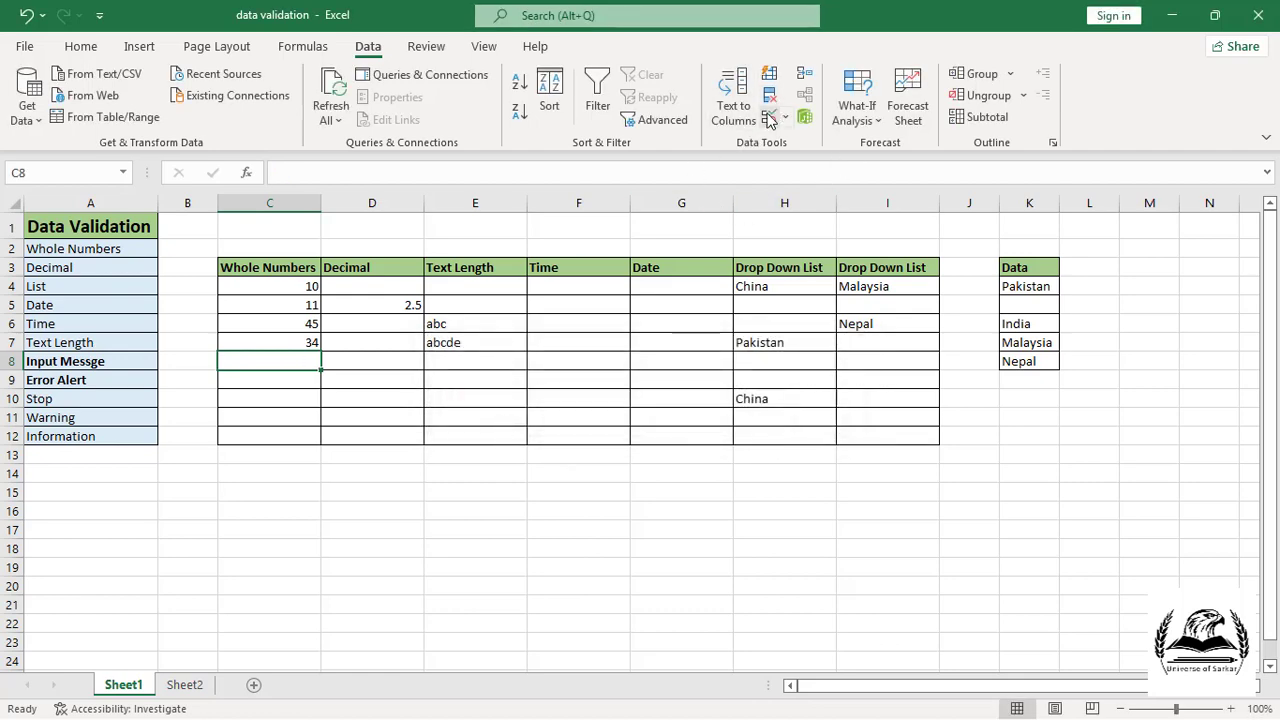
Step: Keep C8's error alert enabled and give it the title 'Not Valid'
{"action": "left_click", "coordinate": [769, 117]}
{"action": "left_click", "coordinate": [545, 316]}
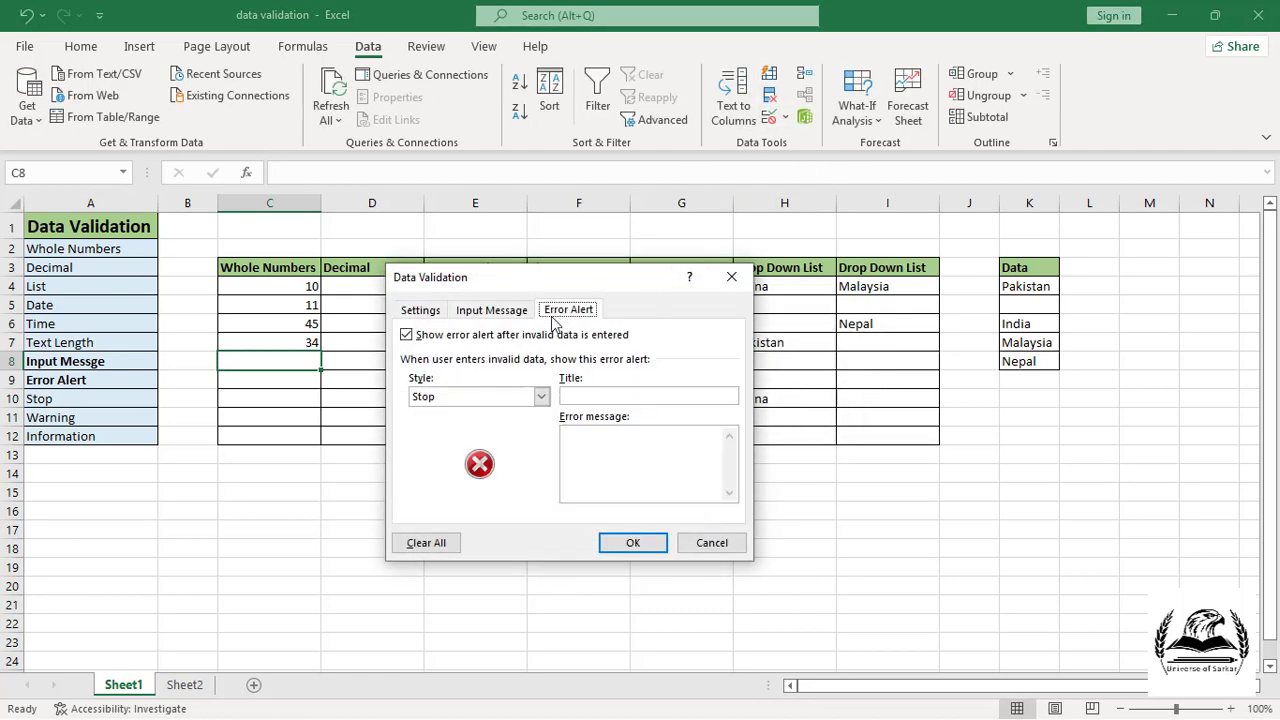
{"action": "left_click", "coordinate": [448, 338]}
{"action": "left_click", "coordinate": [448, 338]}
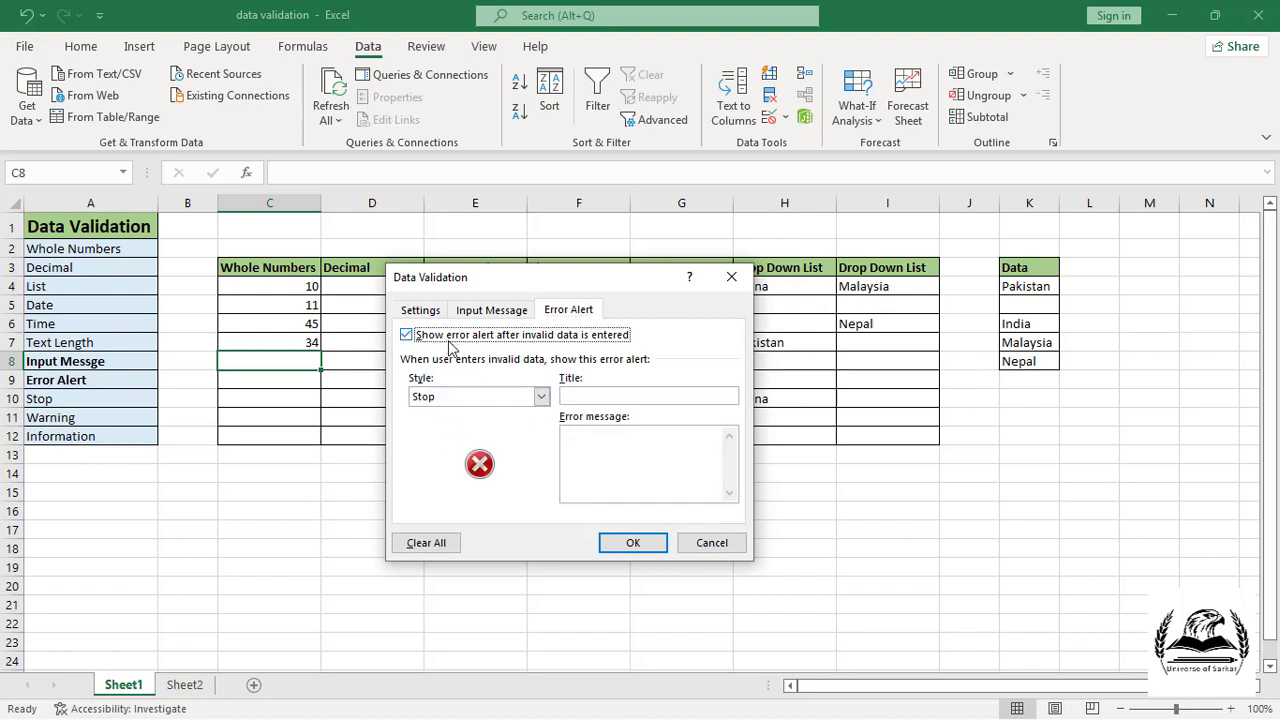
{"action": "left_click", "coordinate": [612, 399]}
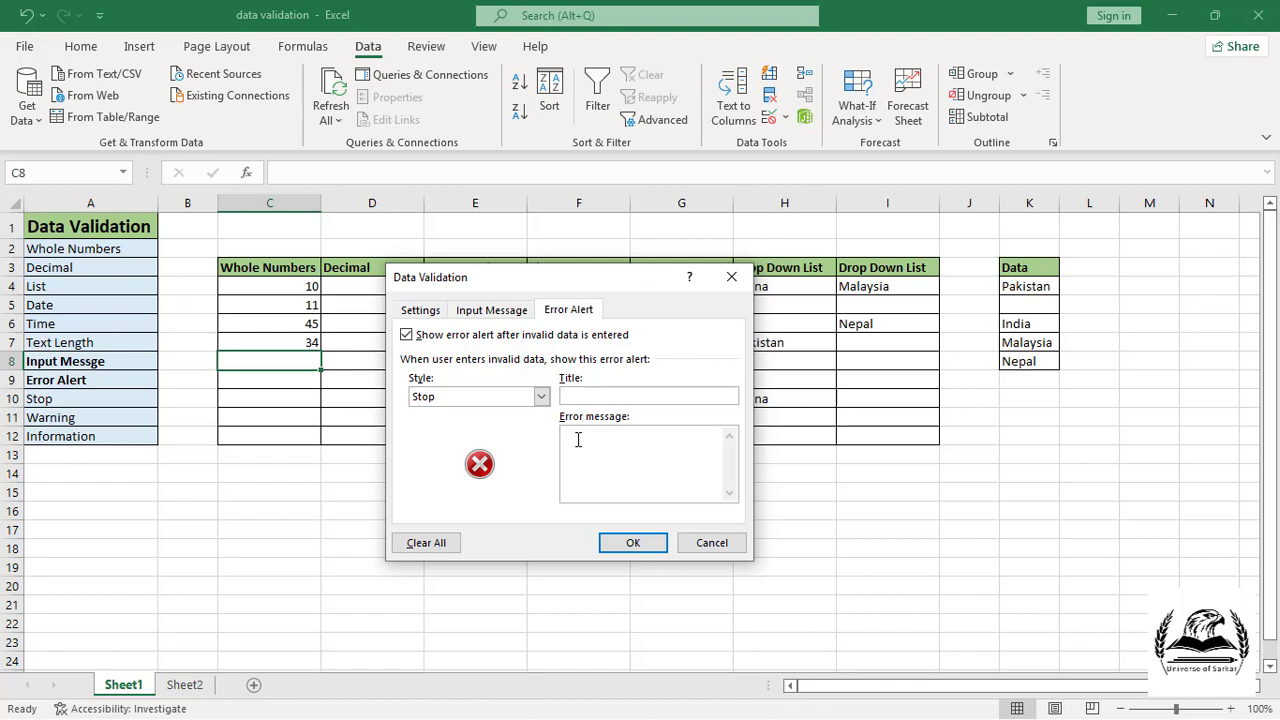
{"action": "type", "text": "Not Va"}
{"action": "type", "text": "lid"}
{"action": "left_click_drag", "start_coordinate": [602, 283], "coordinate": [689, 320]}
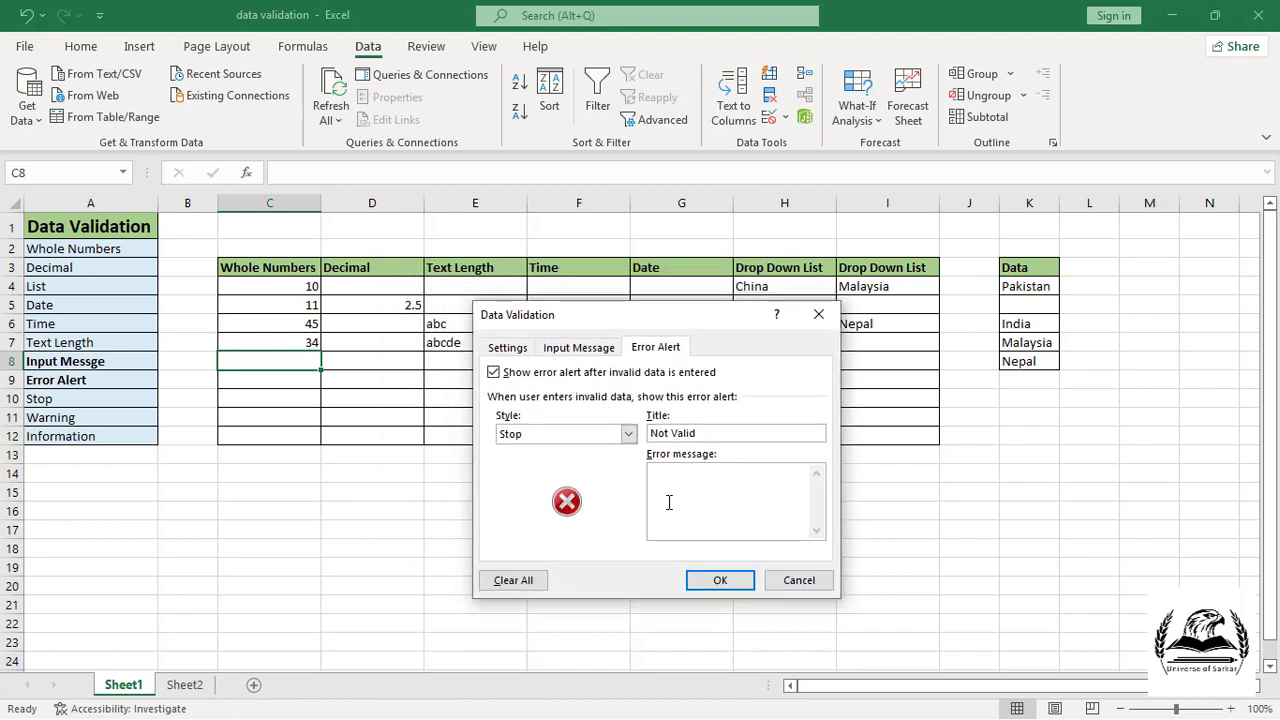
Step: Set the alert message 'Kindly enter numbers 10 to 50' with the Stop style and apply
{"action": "left_click", "coordinate": [669, 502]}
{"action": "type", "text": "Kindly enter numbers 10 to 50"}
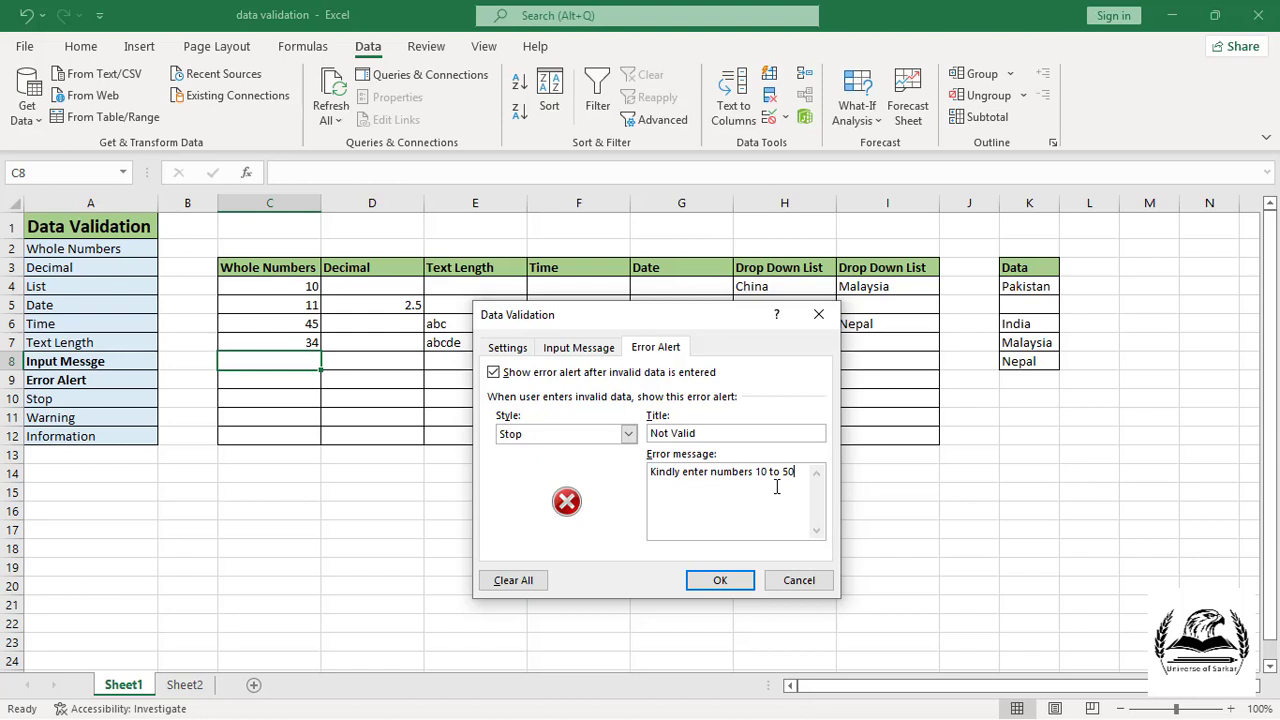
{"action": "left_click", "coordinate": [628, 434]}
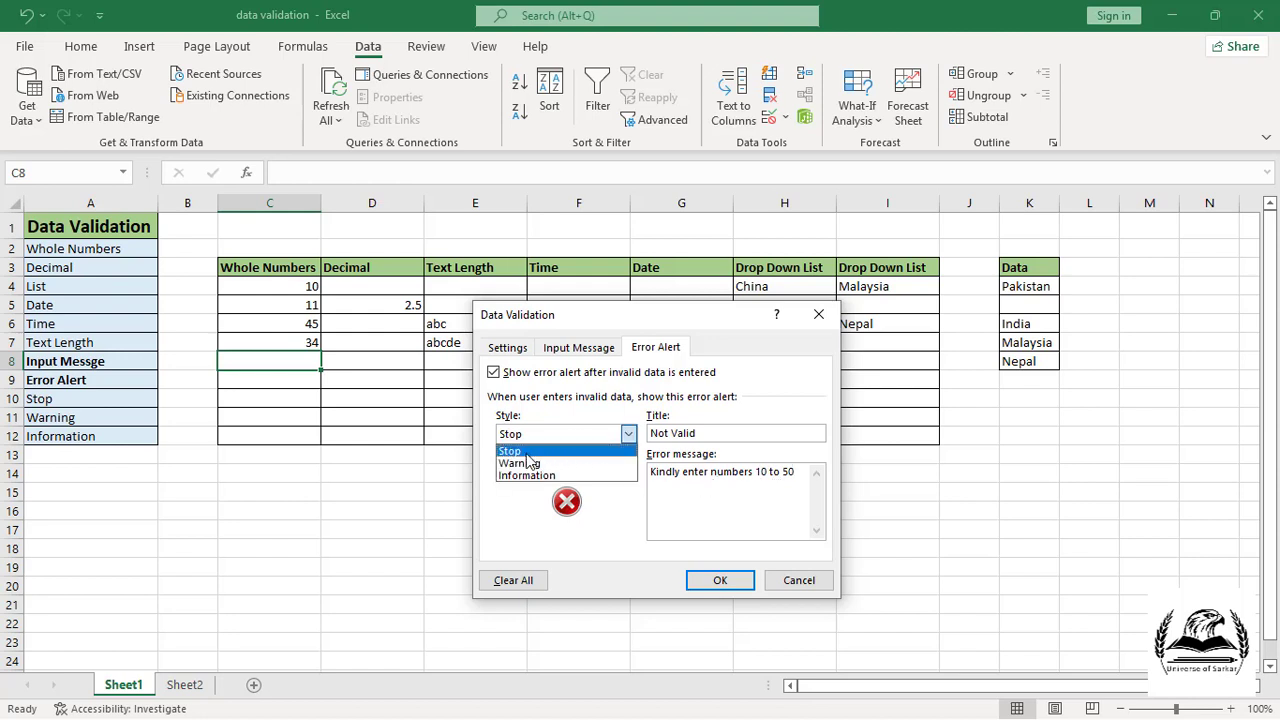
{"action": "left_click", "coordinate": [530, 463]}
{"action": "left_click", "coordinate": [626, 434]}
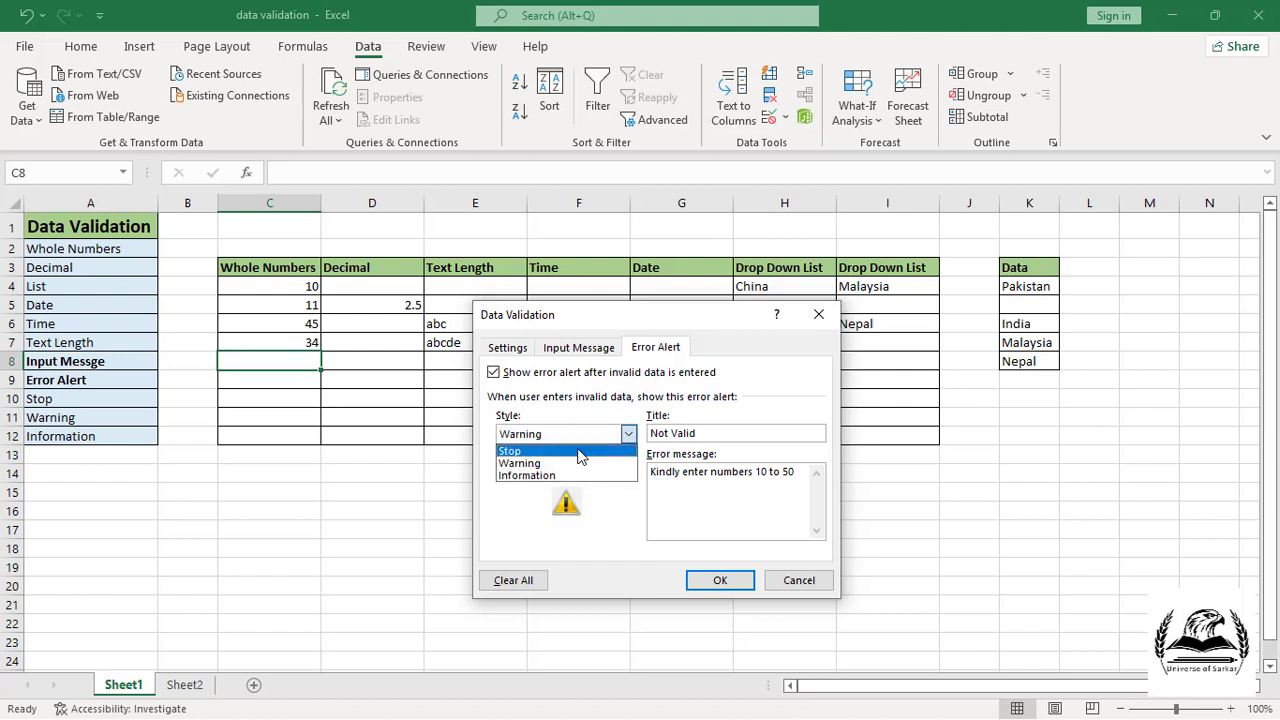
{"action": "left_click", "coordinate": [580, 452]}
{"action": "left_click", "coordinate": [628, 434]}
{"action": "left_click", "coordinate": [560, 475]}
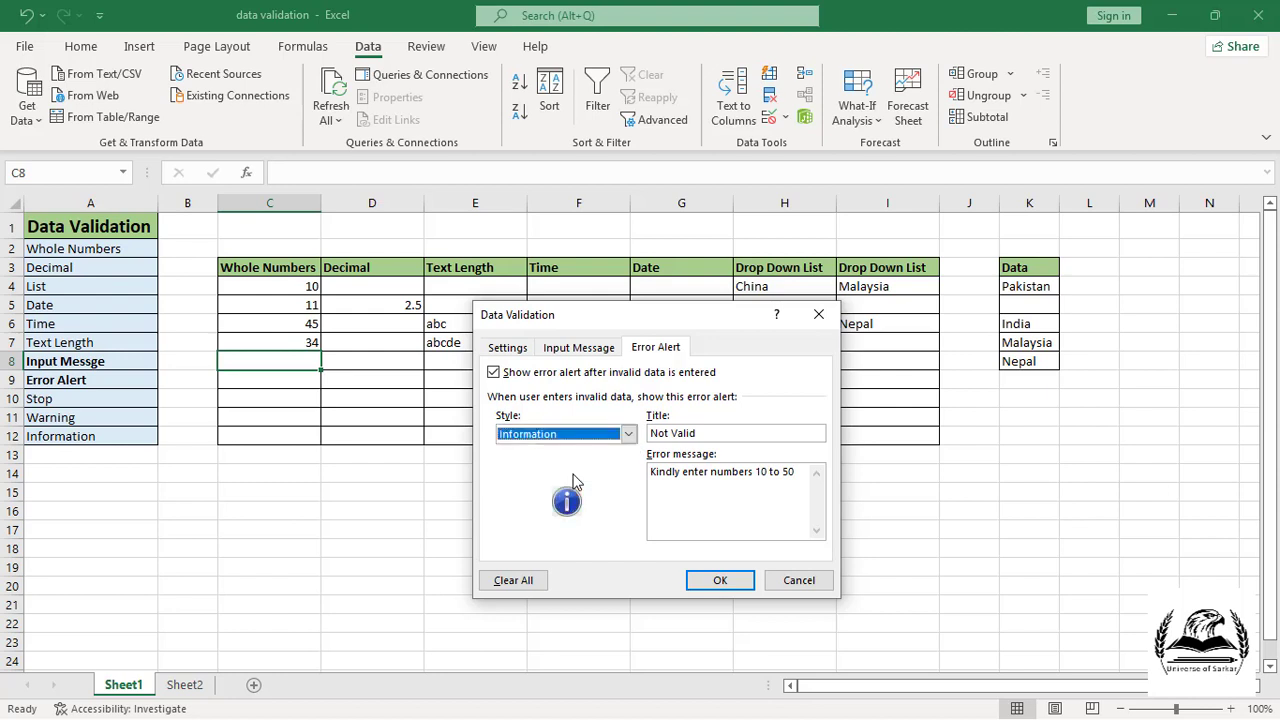
{"action": "left_click", "coordinate": [628, 434]}
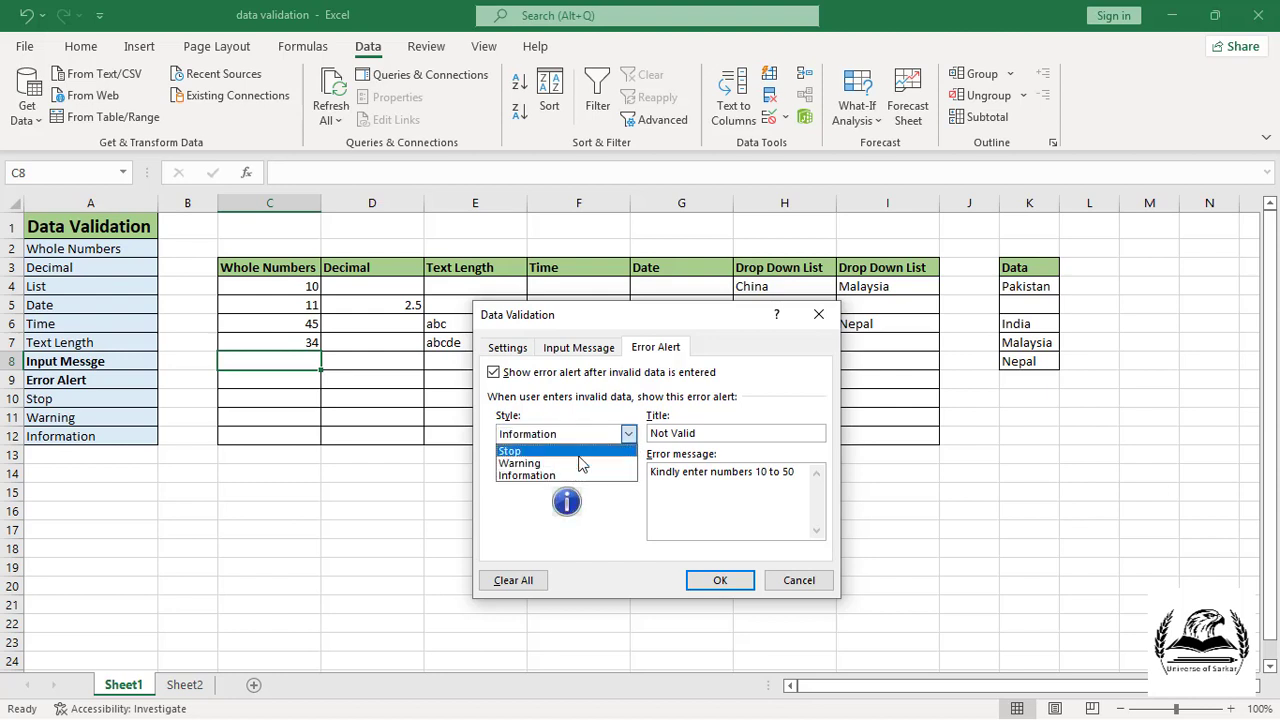
{"action": "left_click", "coordinate": [575, 451]}
{"action": "left_click", "coordinate": [718, 581]}
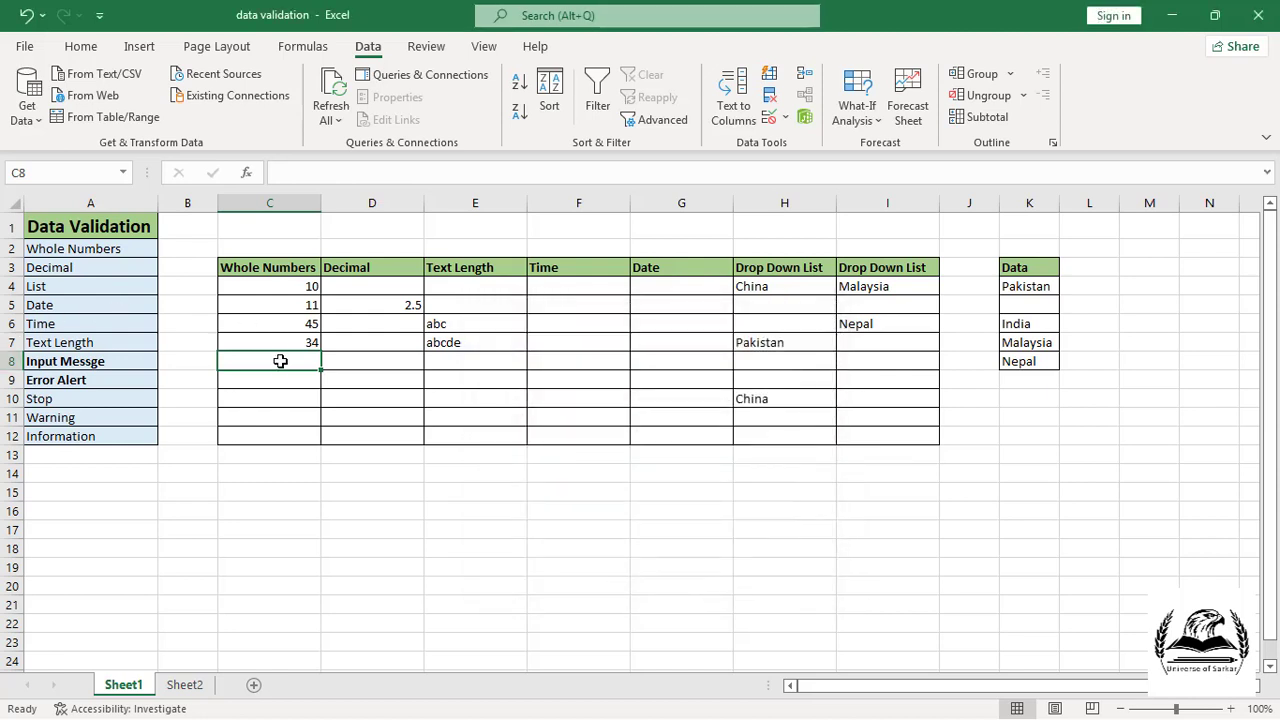
{"action": "type", "text": "55"}
{"action": "key", "text": "Return"}
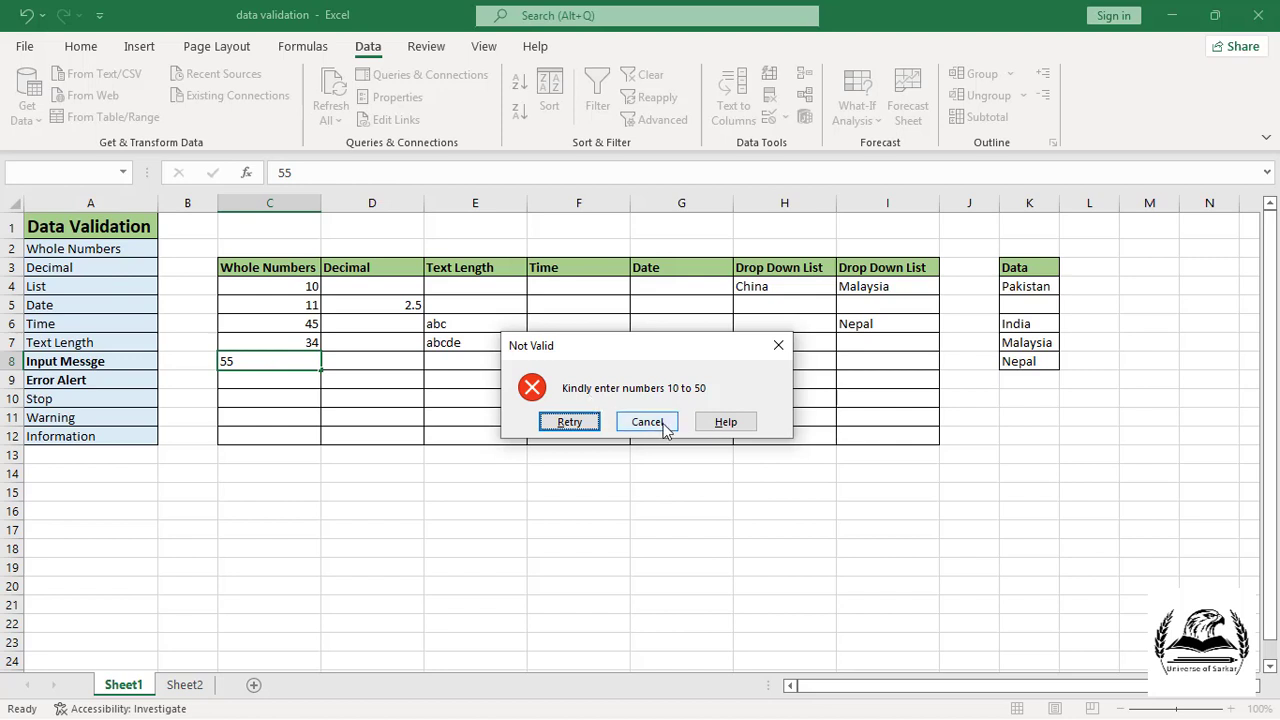
{"action": "left_click", "coordinate": [647, 422]}
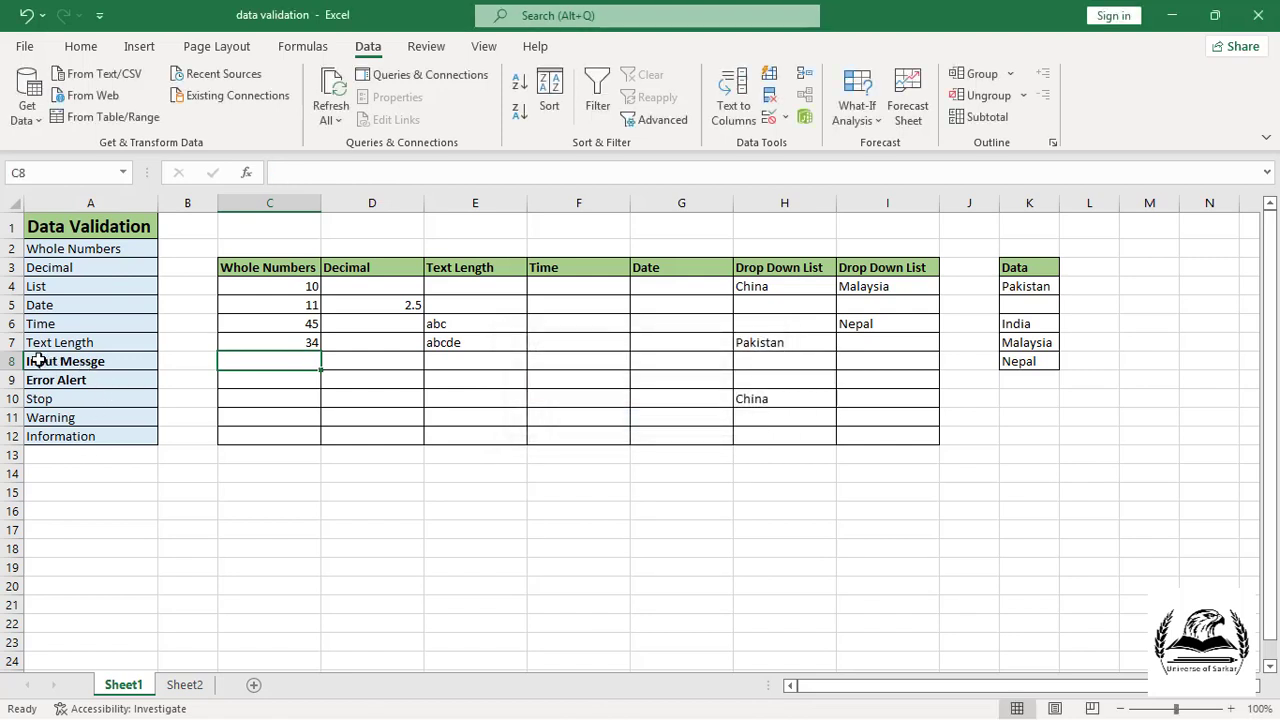
Step: From C6, open Data Validation with Alt+D+L and title the input message 'Information'
{"action": "left_click", "coordinate": [290, 287]}
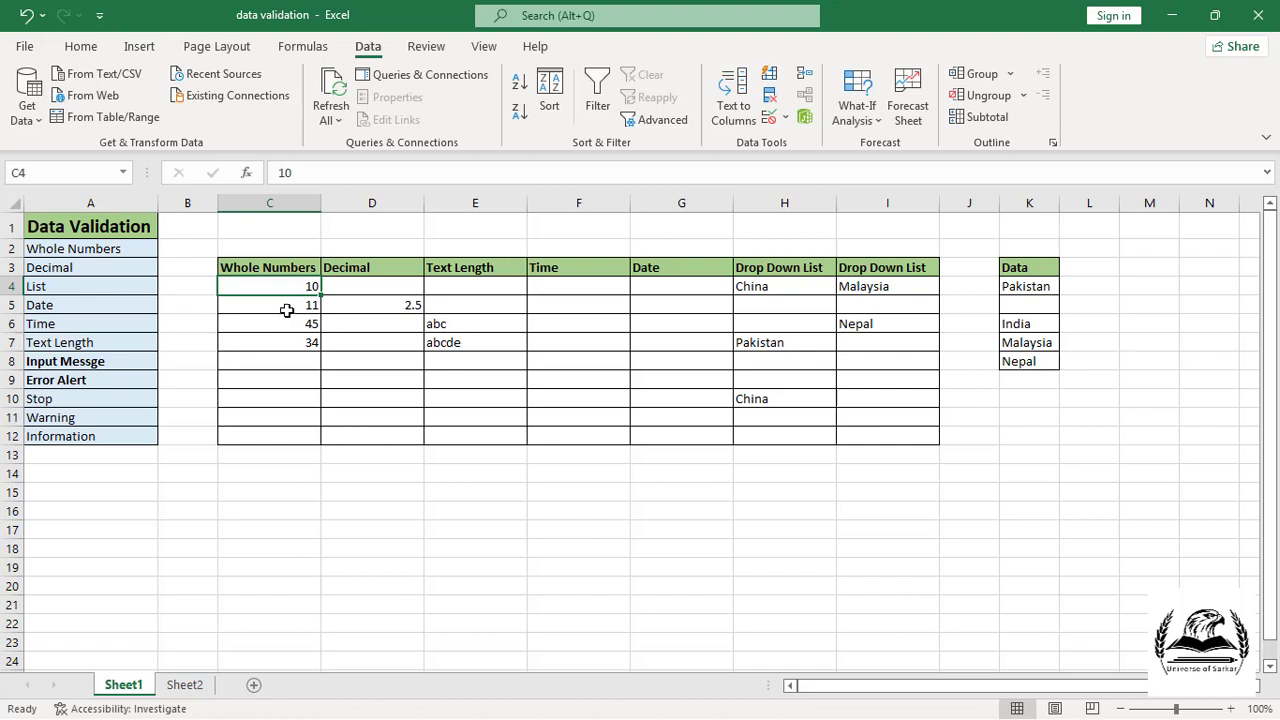
{"action": "left_click", "coordinate": [287, 311]}
{"action": "left_click", "coordinate": [287, 324]}
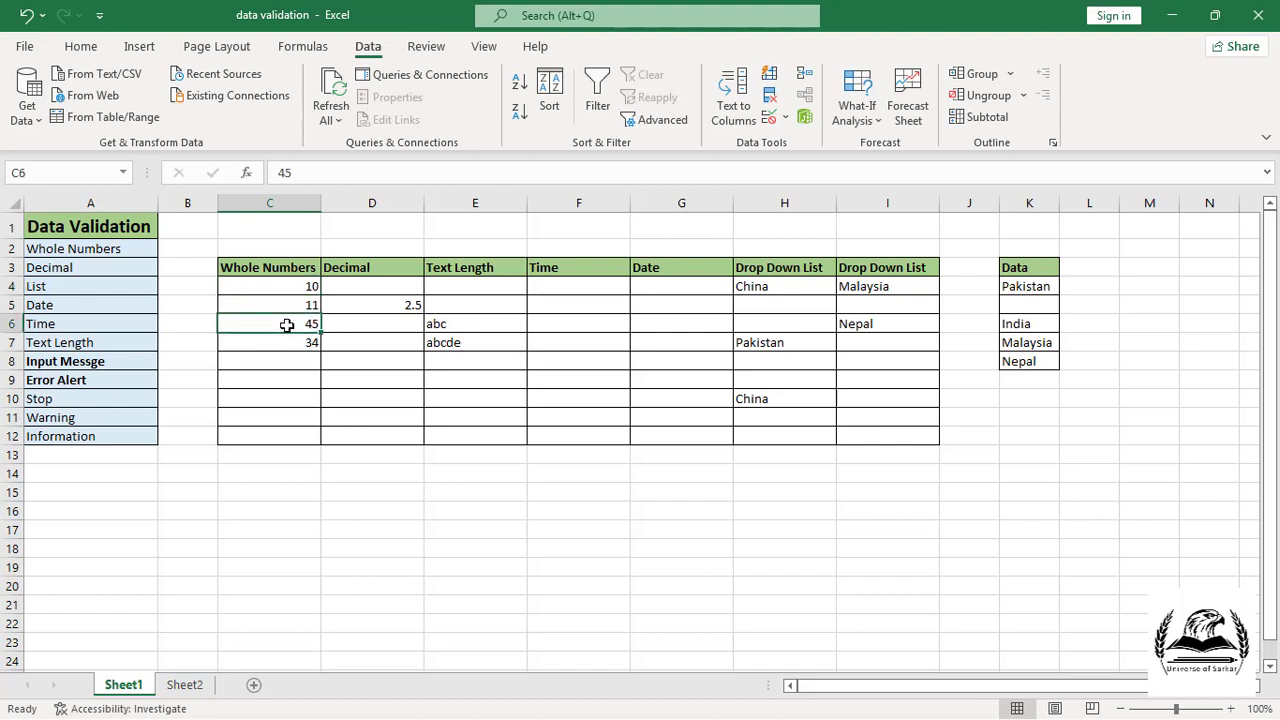
{"action": "key", "text": "alt"}
{"action": "key", "text": "d"}
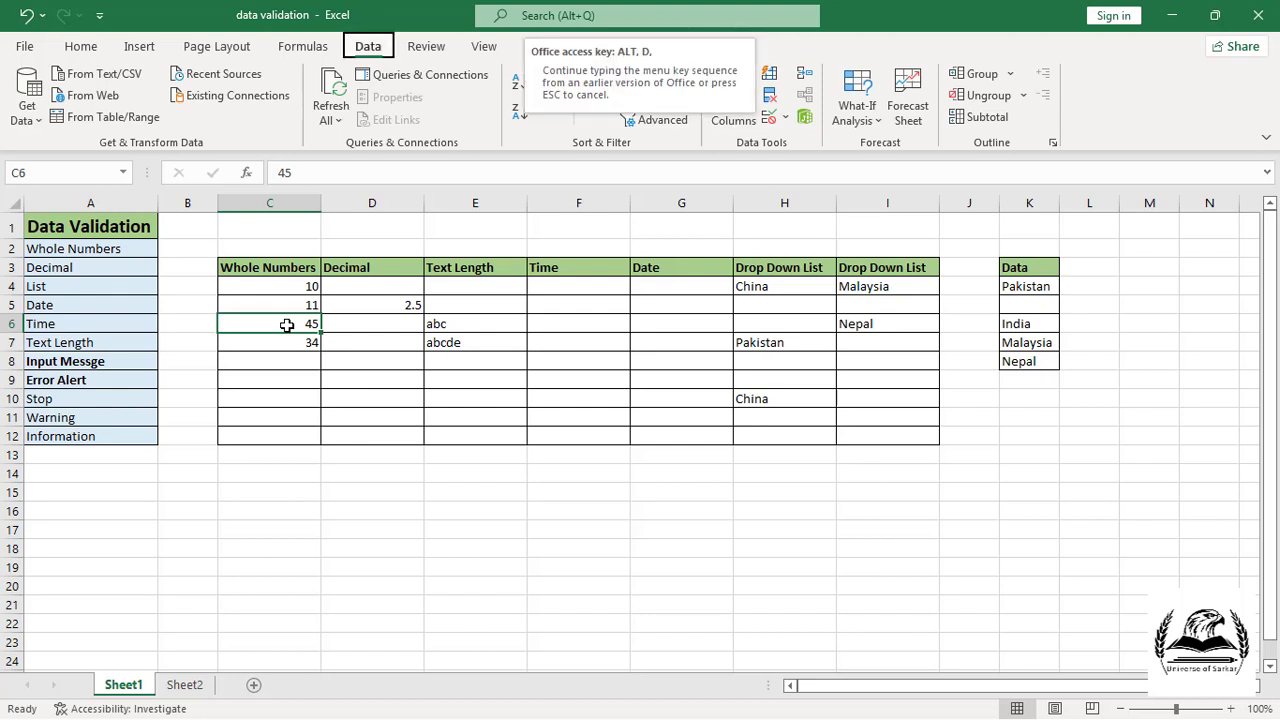
{"action": "key", "text": "l"}
{"action": "left_click", "coordinate": [580, 349]}
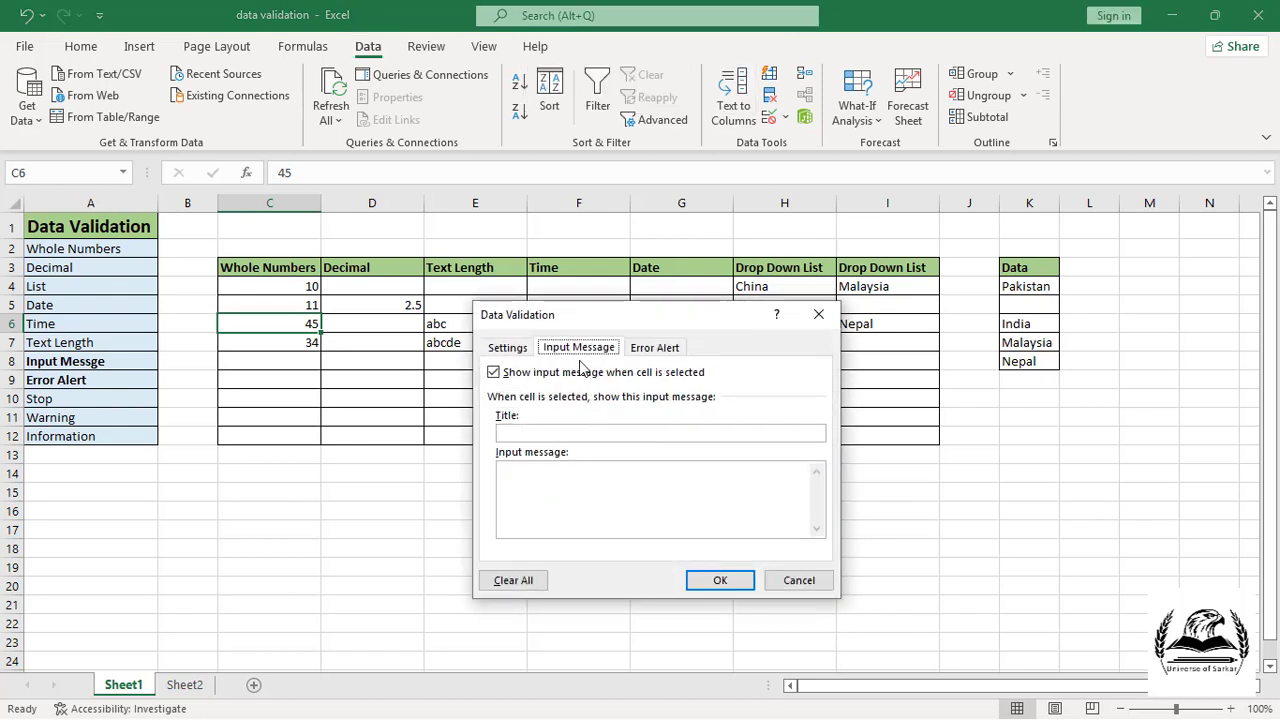
{"action": "left_click", "coordinate": [521, 434]}
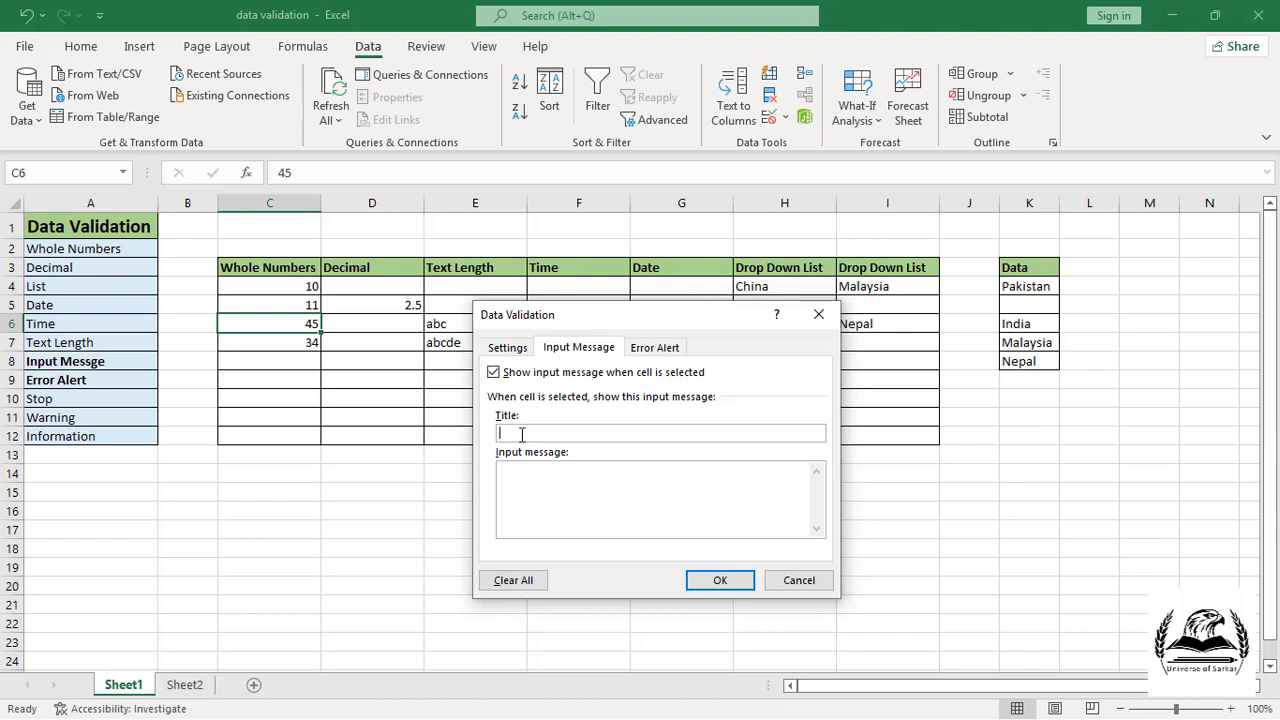
{"action": "type", "text": "Information"}
Step: Enter the input message 'Kindly enter numbers 10 to 50.' and confirm it
{"action": "left_click", "coordinate": [593, 535]}
{"action": "type", "text": "Kindly enter numbers 10 to 50."}
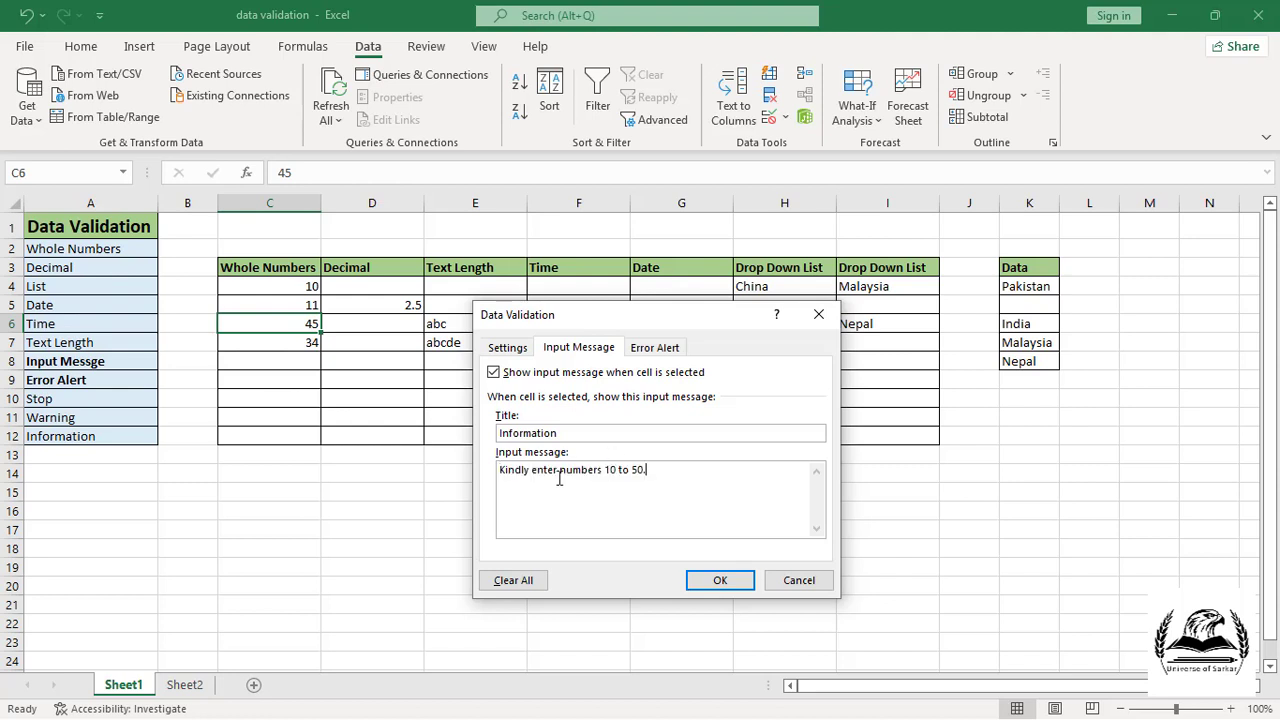
{"action": "left_click", "coordinate": [706, 585]}
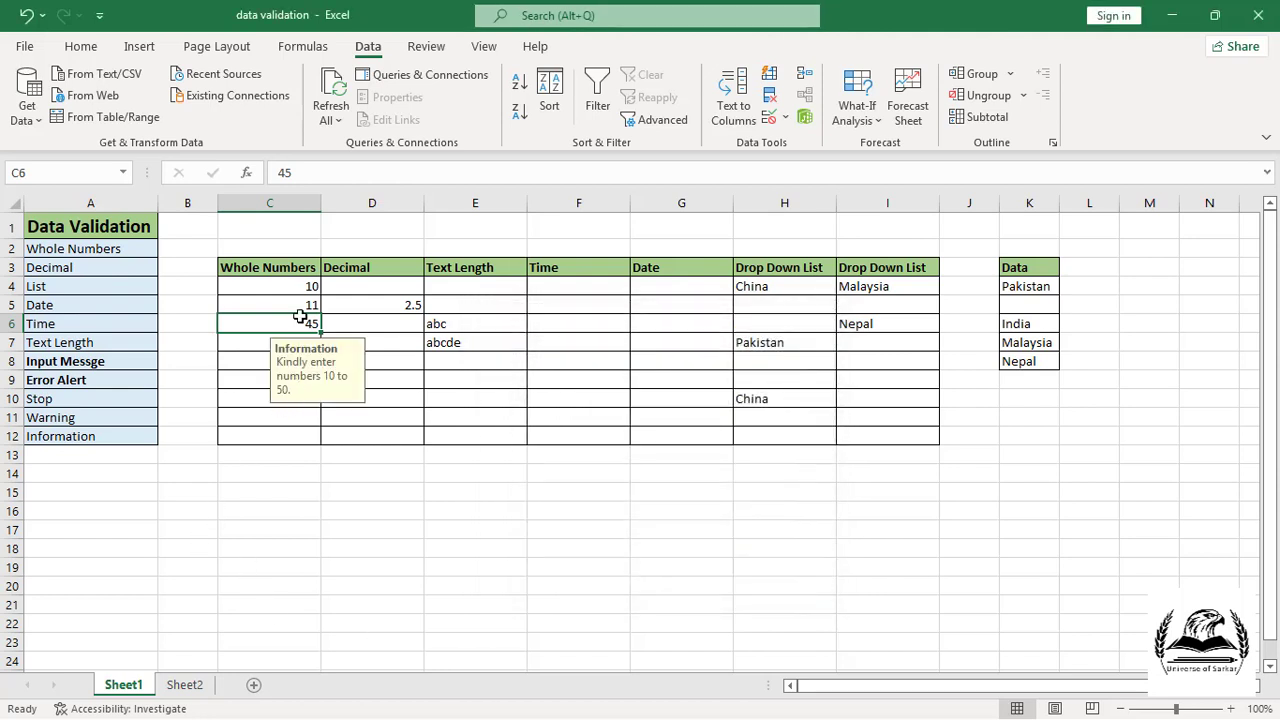
{"action": "left_click", "coordinate": [256, 379]}
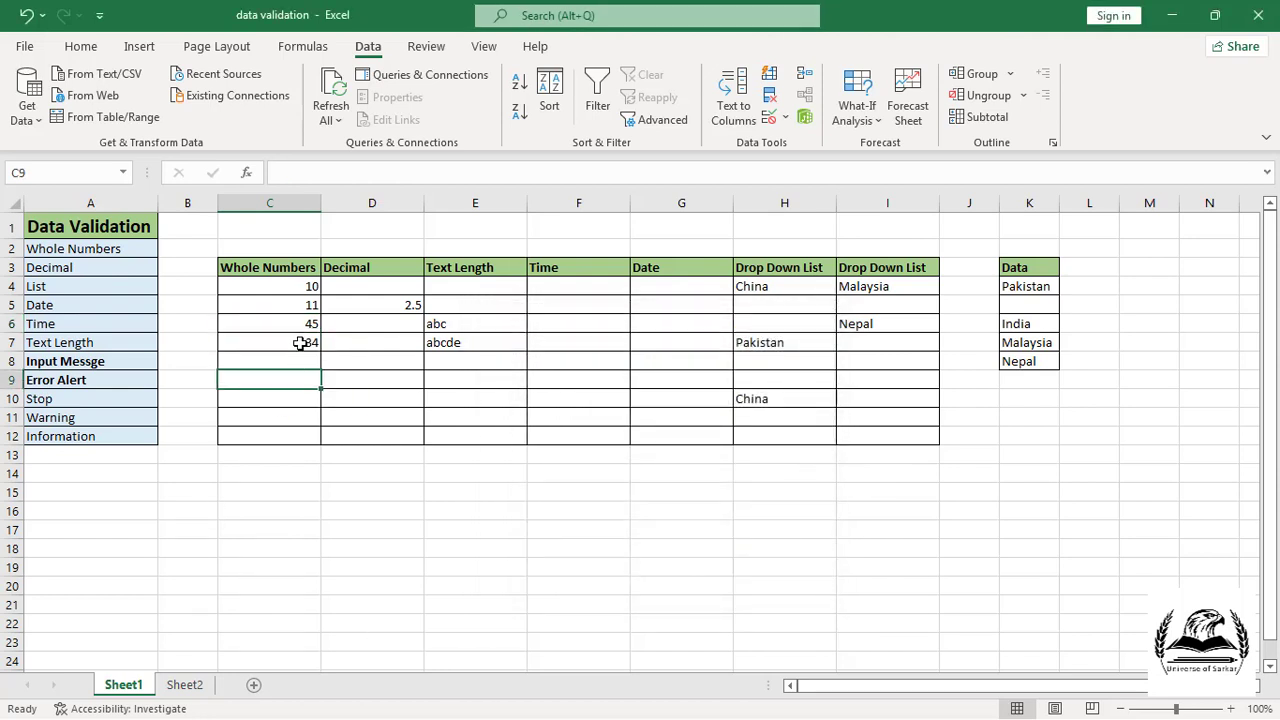
{"action": "left_click", "coordinate": [300, 341]}
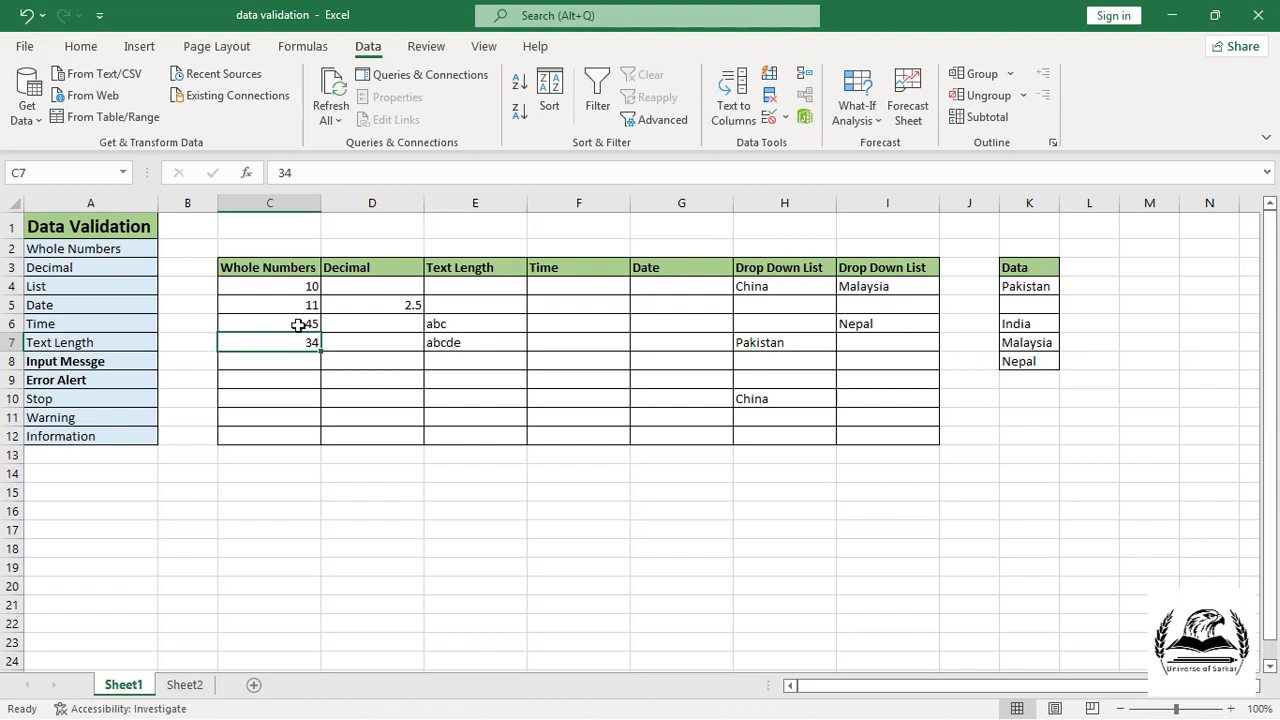
{"action": "left_click", "coordinate": [298, 325]}
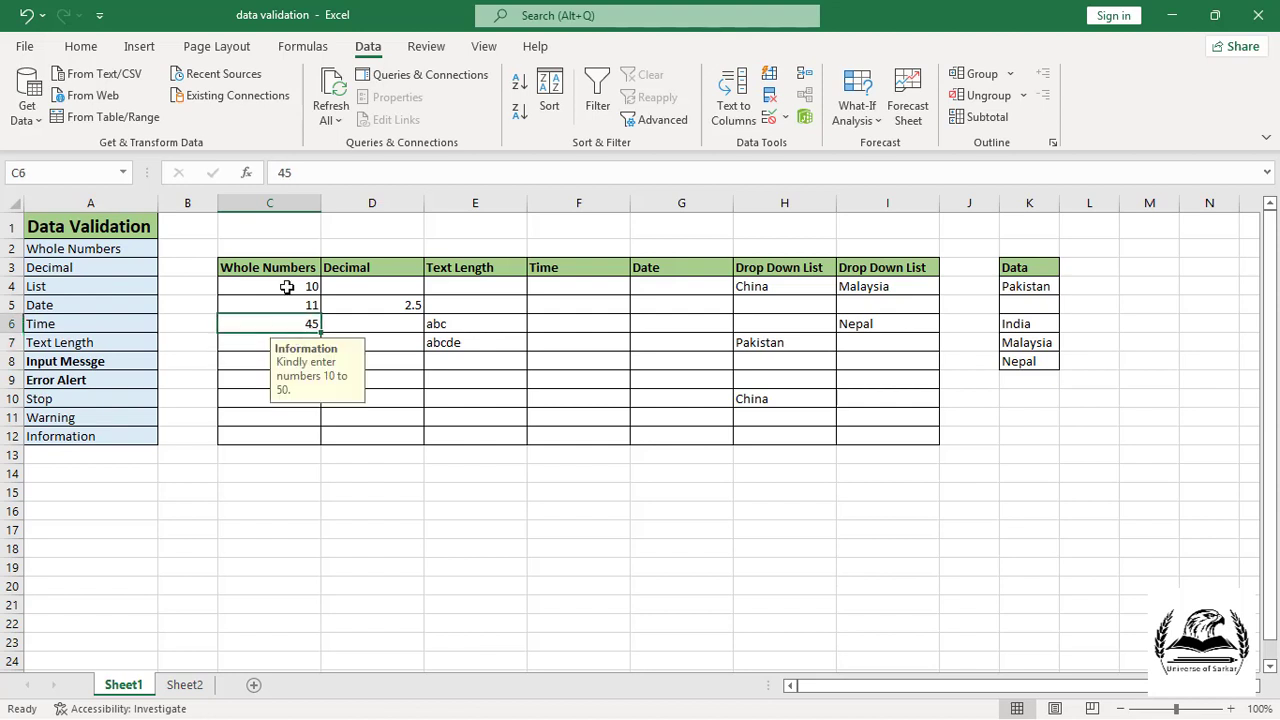
{"action": "left_click_drag", "start_coordinate": [286, 288], "coordinate": [285, 436]}
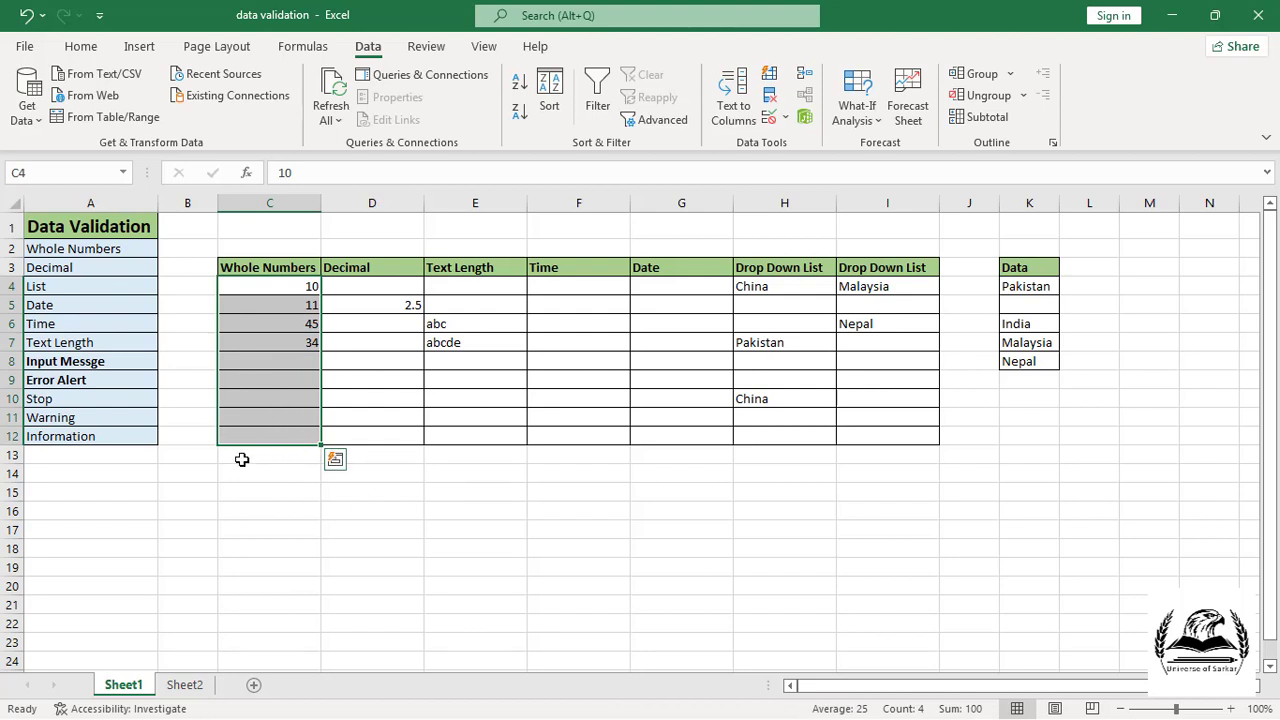
{"action": "key", "text": "alt+a"}
{"action": "key", "text": "v"}
{"action": "key", "text": "v"}
{"action": "left_click", "coordinate": [720, 580]}
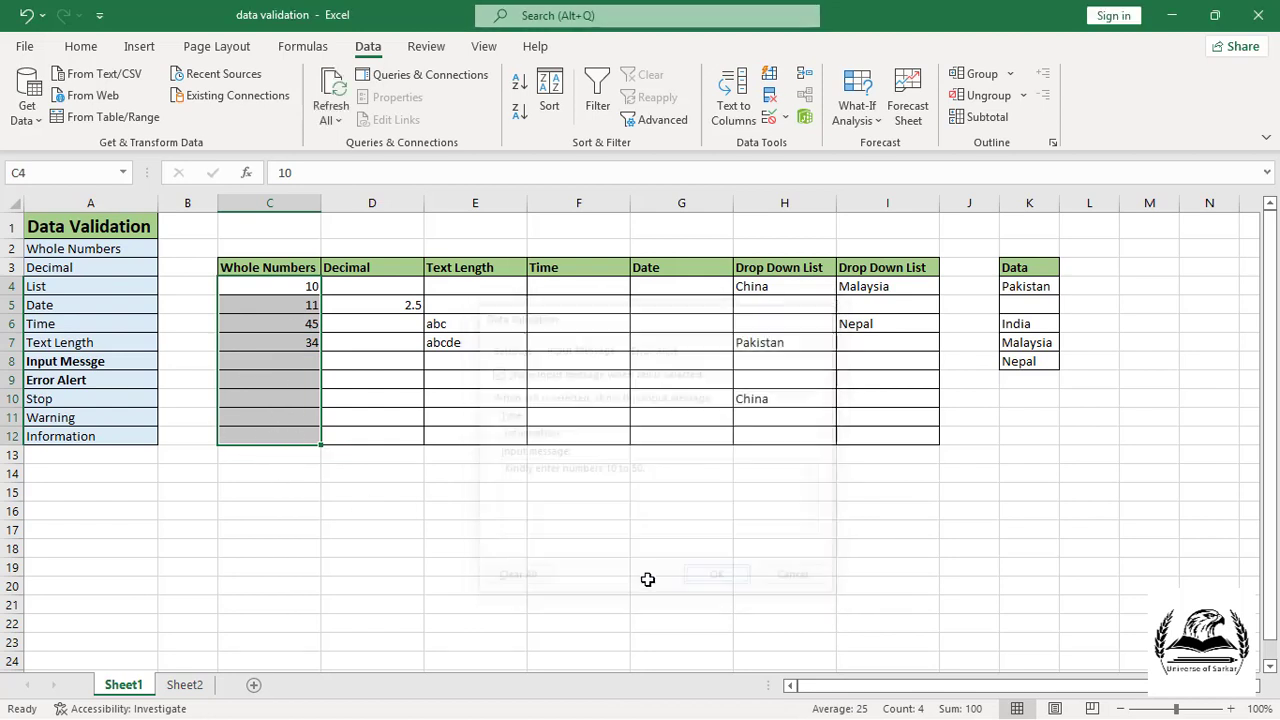
{"action": "left_click", "coordinate": [266, 372]}
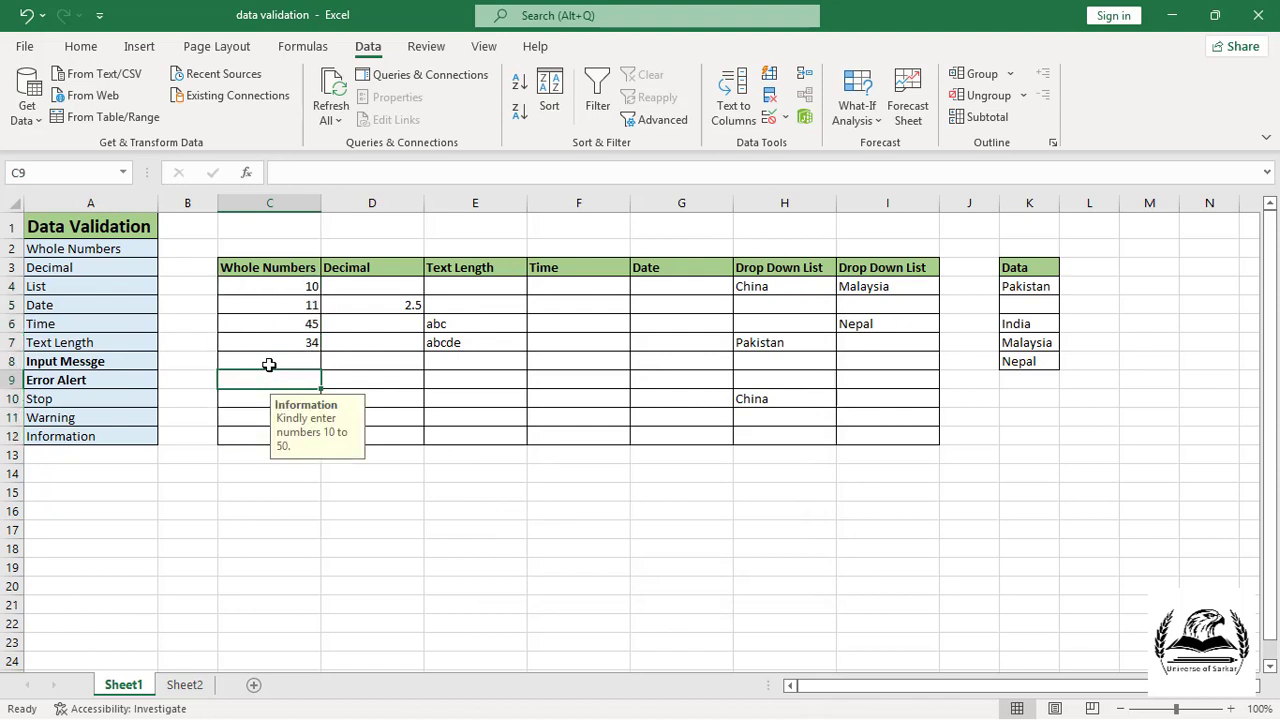
{"action": "left_click", "coordinate": [279, 352]}
{"action": "left_click", "coordinate": [279, 343]}
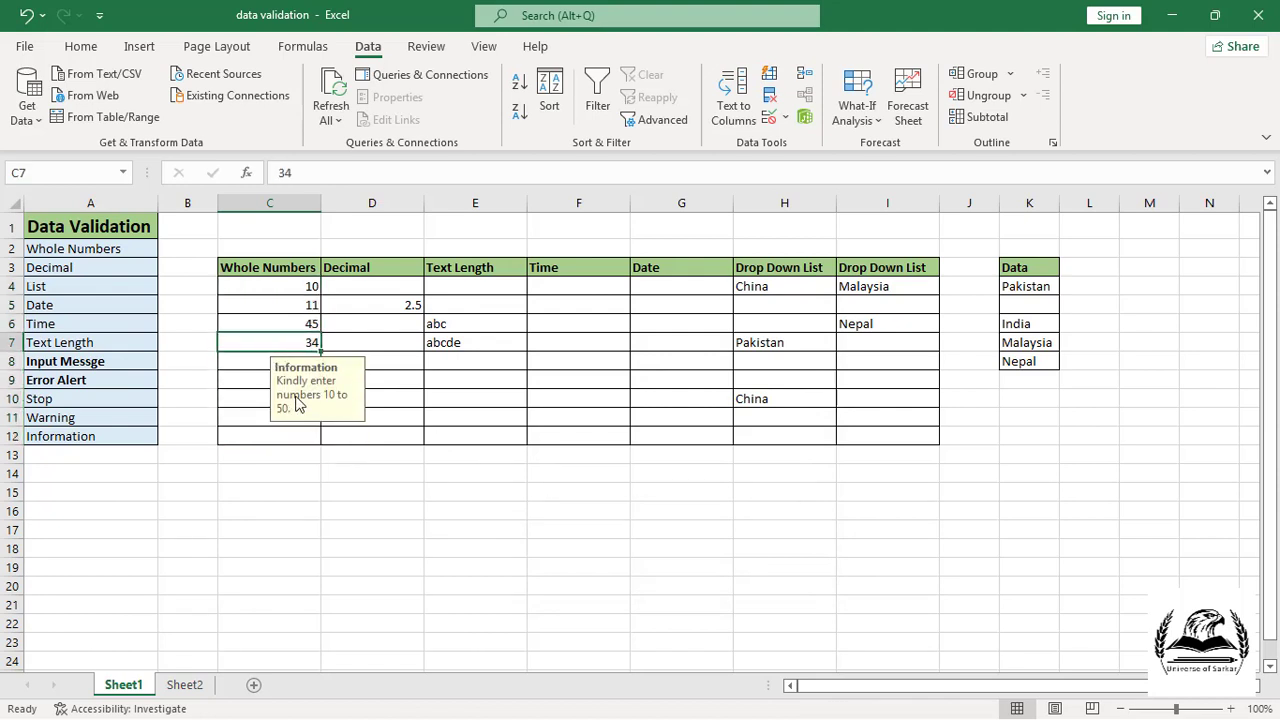
{"action": "left_click", "coordinate": [248, 320]}
{"action": "key", "text": "Delete"}
{"action": "left_click", "coordinate": [262, 307]}
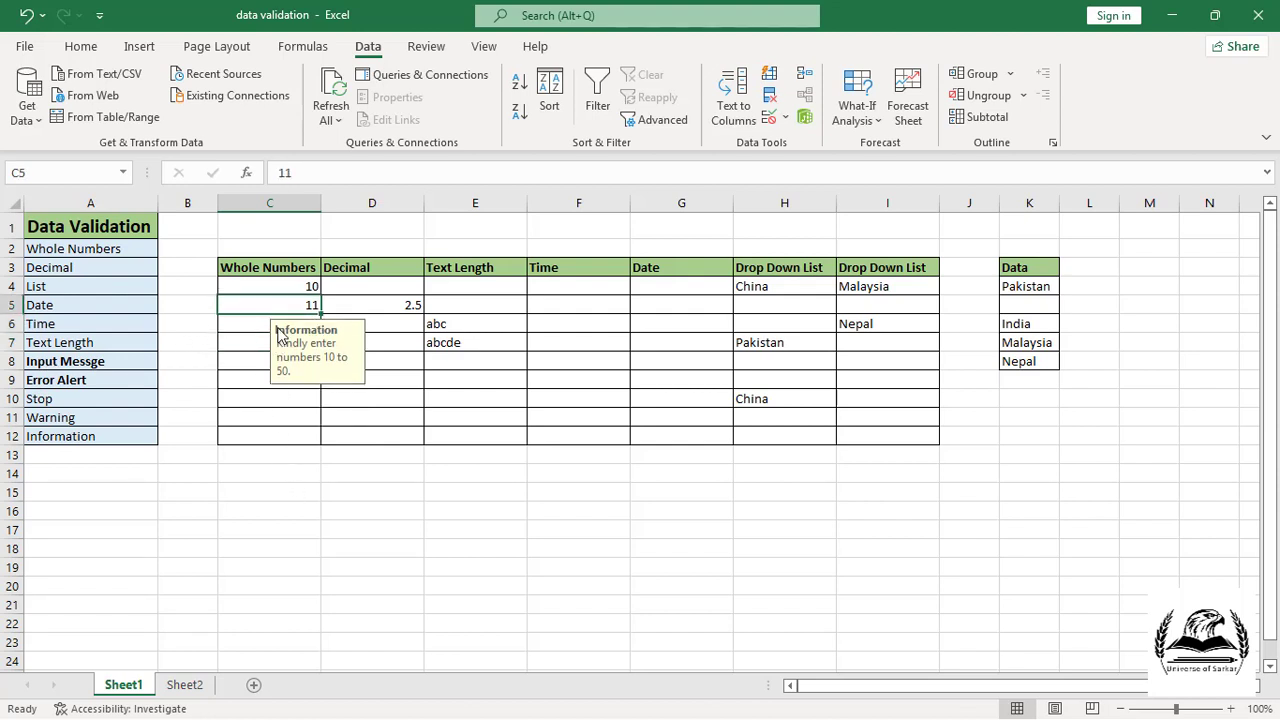
{"action": "left_click_drag", "start_coordinate": [285, 286], "coordinate": [273, 429]}
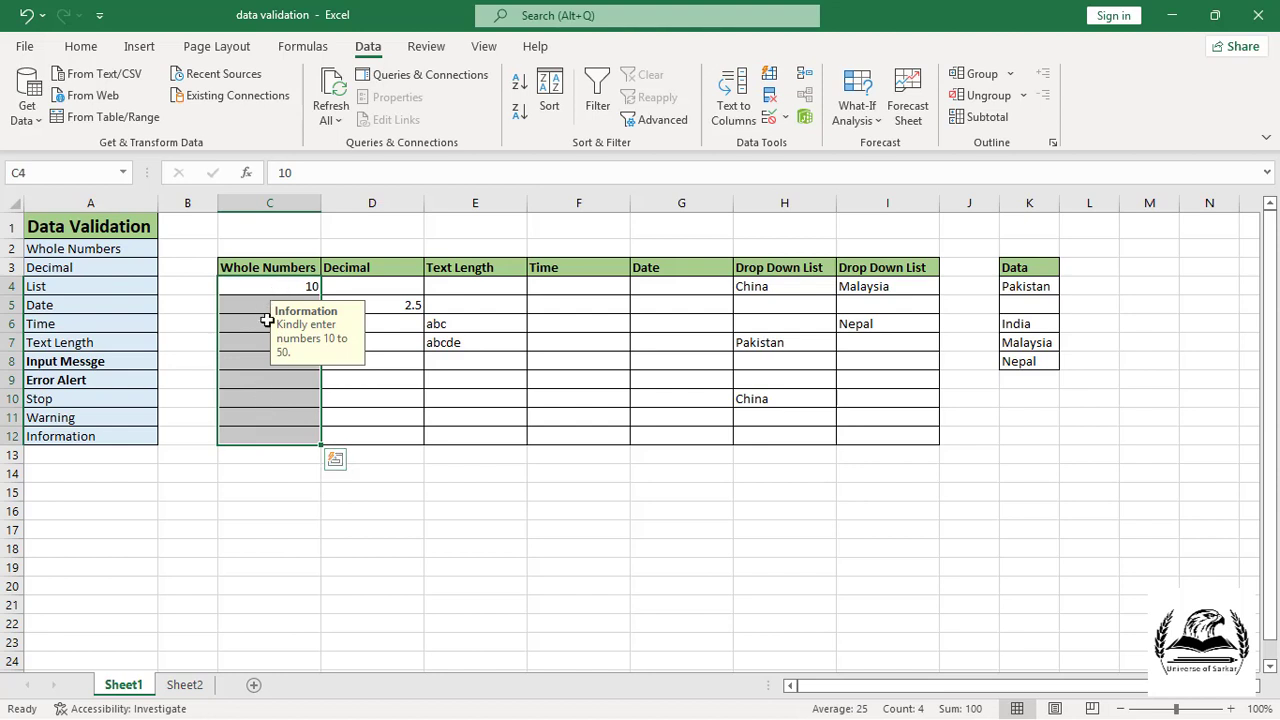
Step: Clear All validation from the Whole Numbers cells, leaving criteria at Any value
{"action": "left_click", "coordinate": [770, 118]}
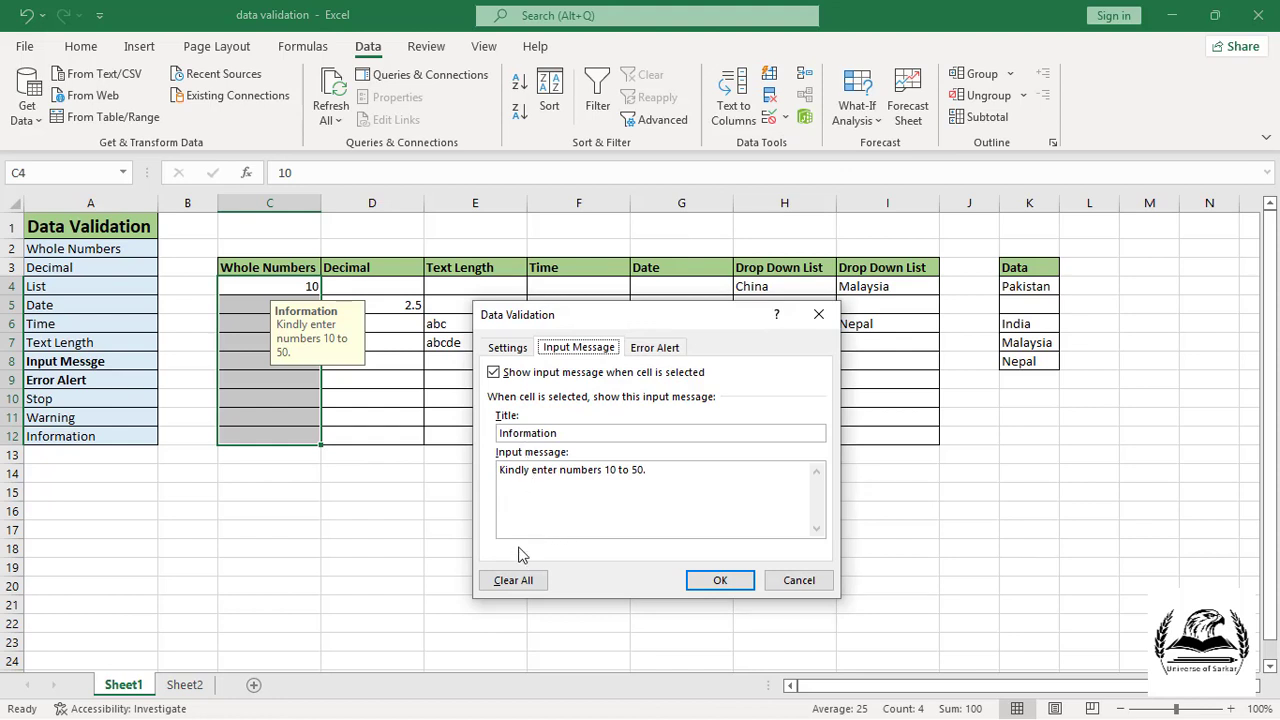
{"action": "left_click", "coordinate": [513, 580]}
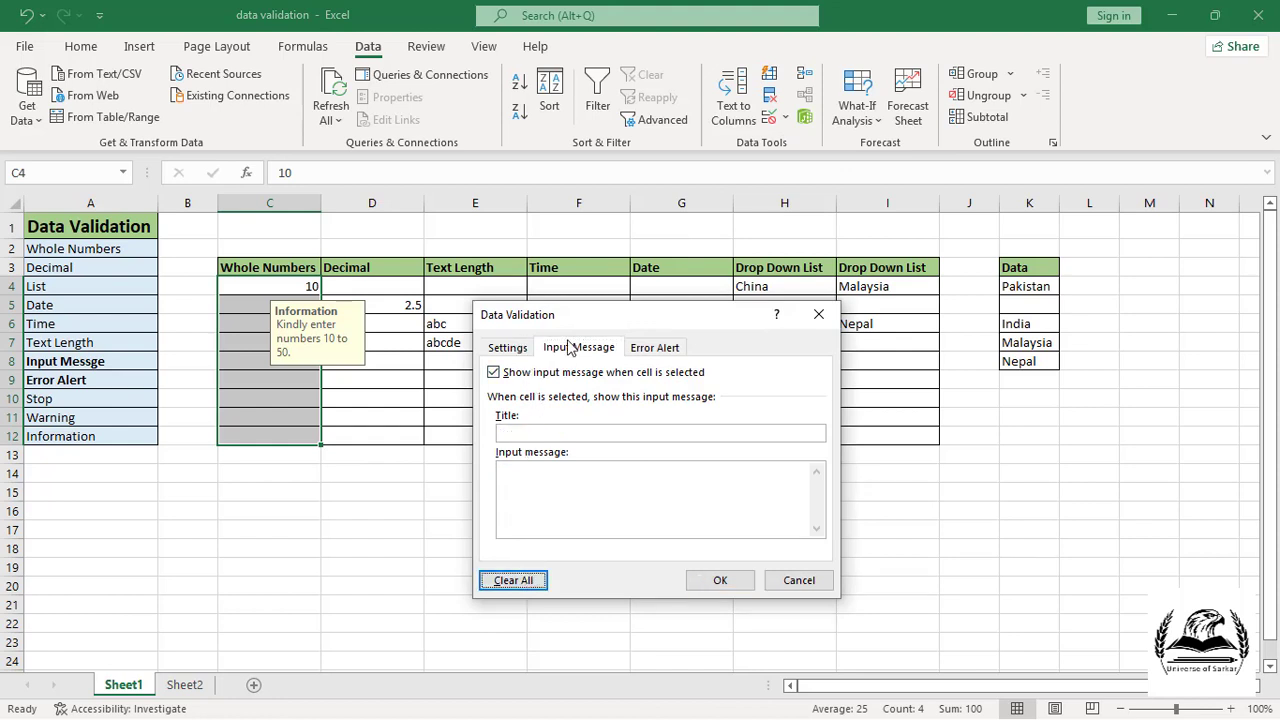
{"action": "left_click", "coordinate": [655, 348]}
{"action": "left_click", "coordinate": [513, 580]}
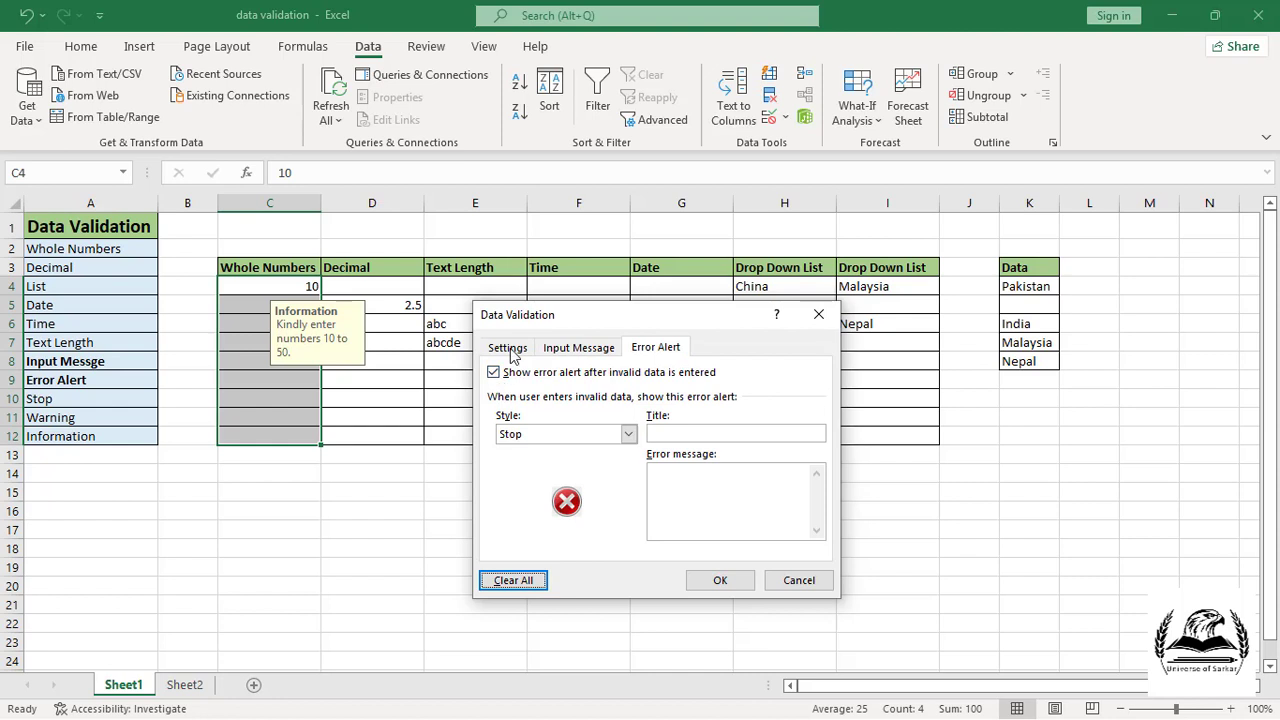
{"action": "left_click", "coordinate": [506, 347]}
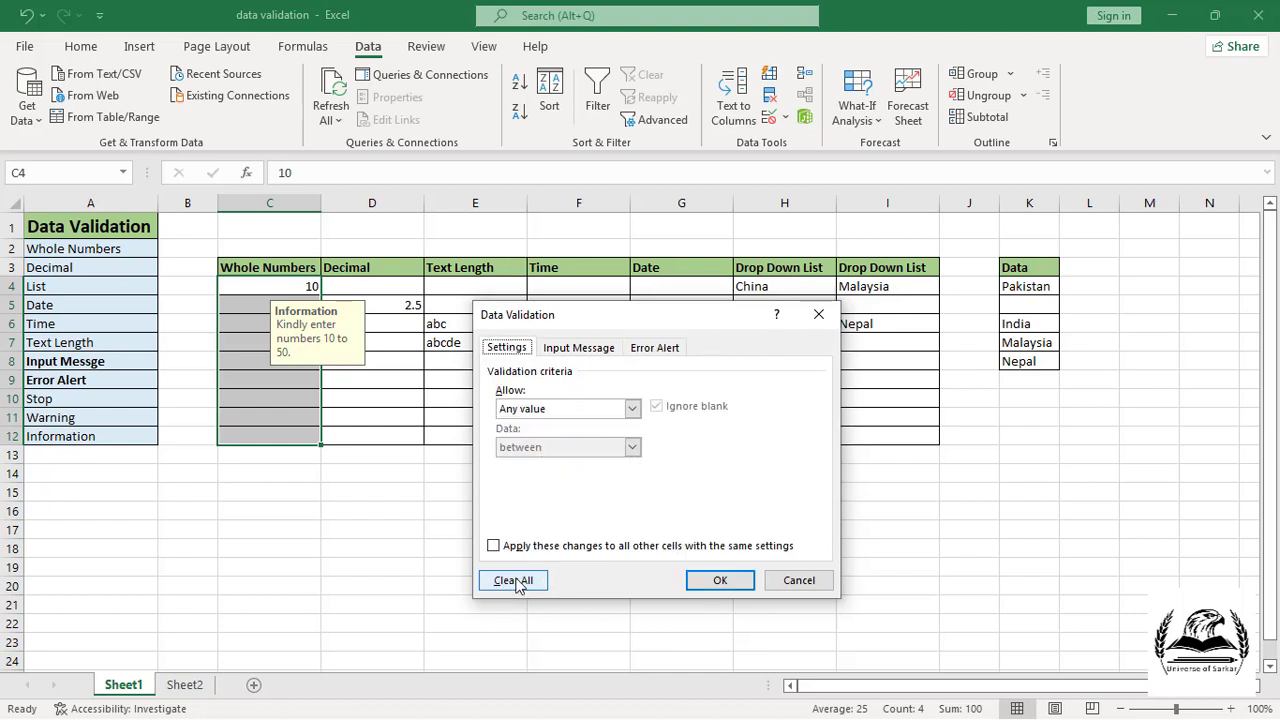
{"action": "left_click", "coordinate": [728, 585]}
Step: Enter 9000 in the Stop row cell C10, then go to Sheet2
{"action": "left_click", "coordinate": [280, 323]}
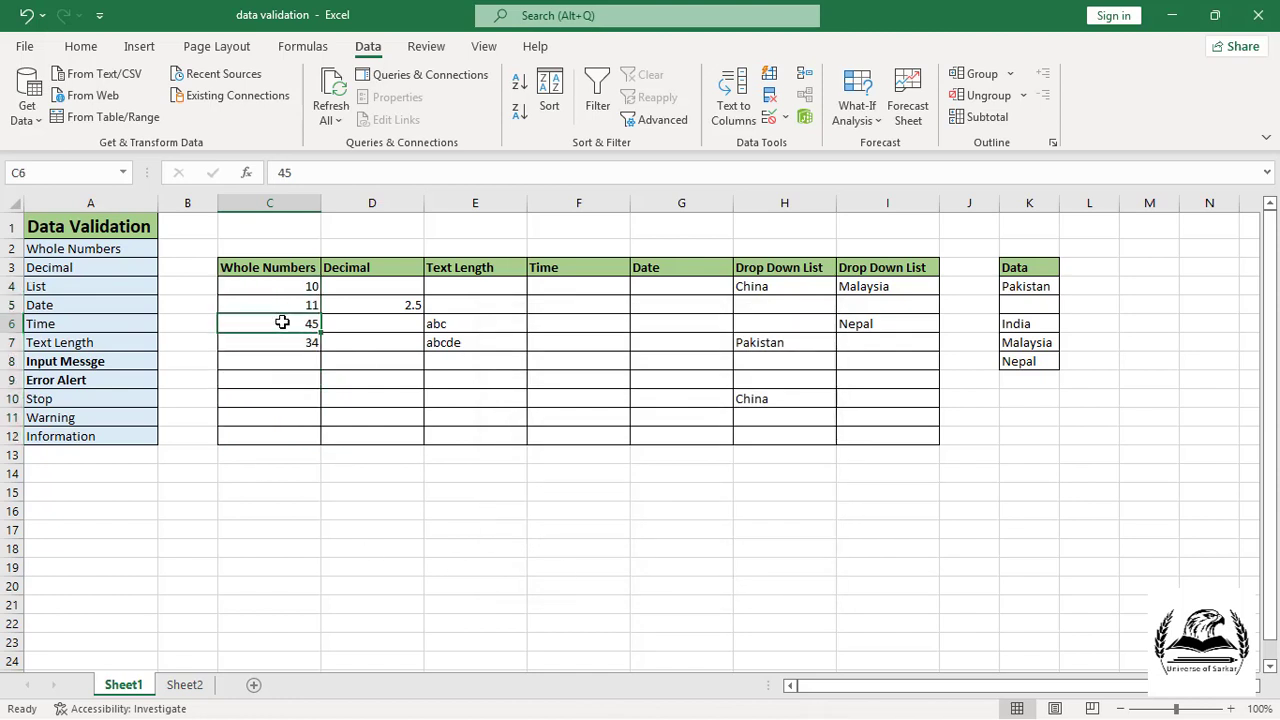
{"action": "left_click", "coordinate": [270, 364]}
{"action": "left_click", "coordinate": [270, 386]}
{"action": "left_click", "coordinate": [275, 342]}
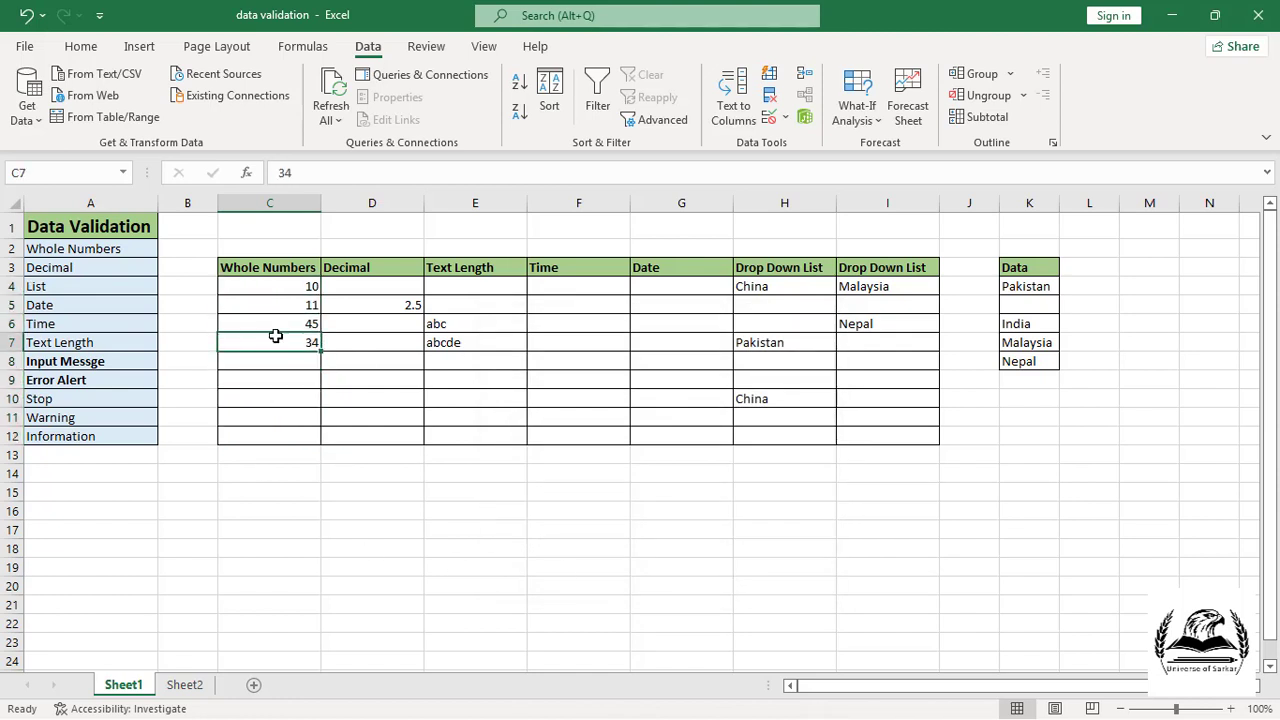
{"action": "left_click", "coordinate": [270, 392]}
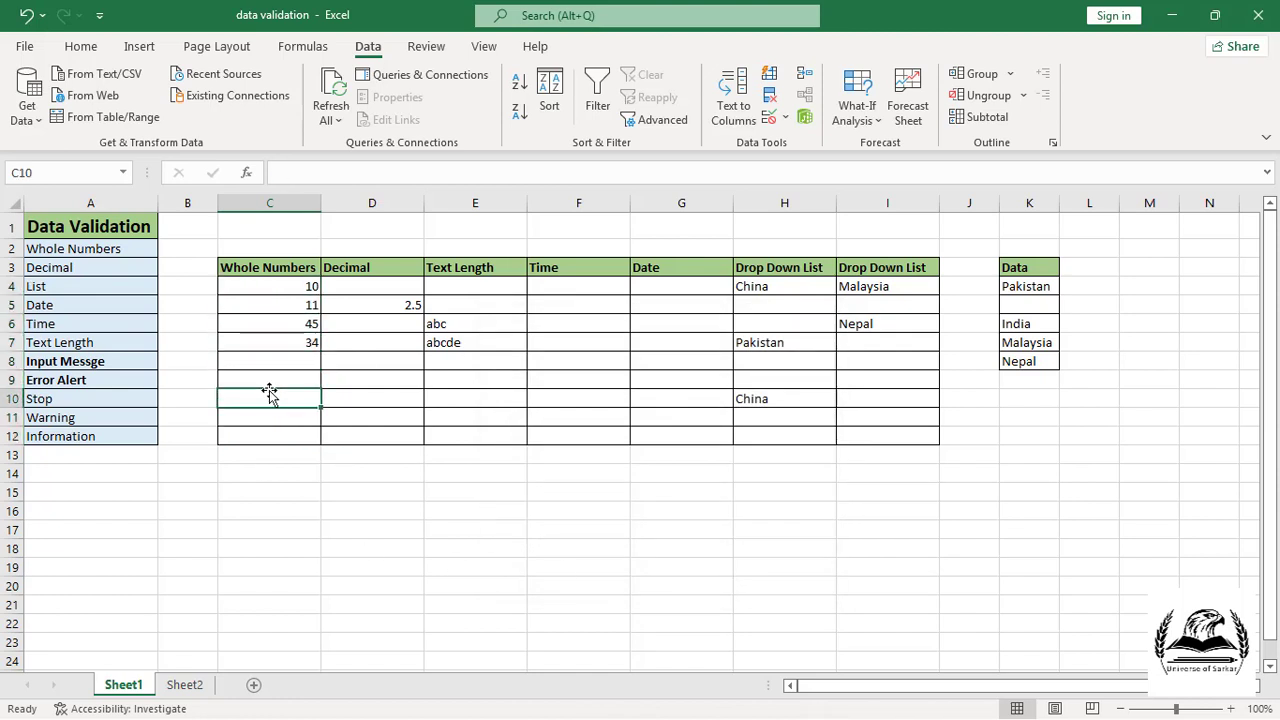
{"action": "type", "text": "9000"}
{"action": "key", "text": "Return"}
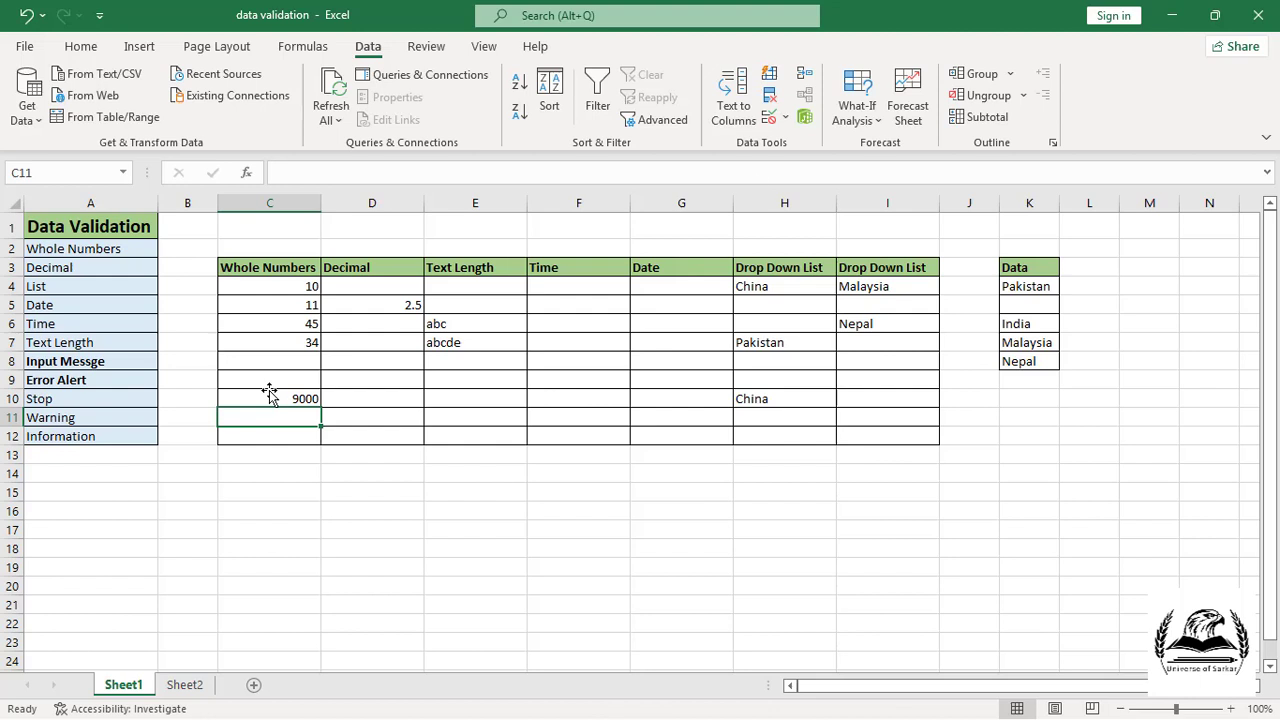
{"action": "left_click", "coordinate": [784, 118]}
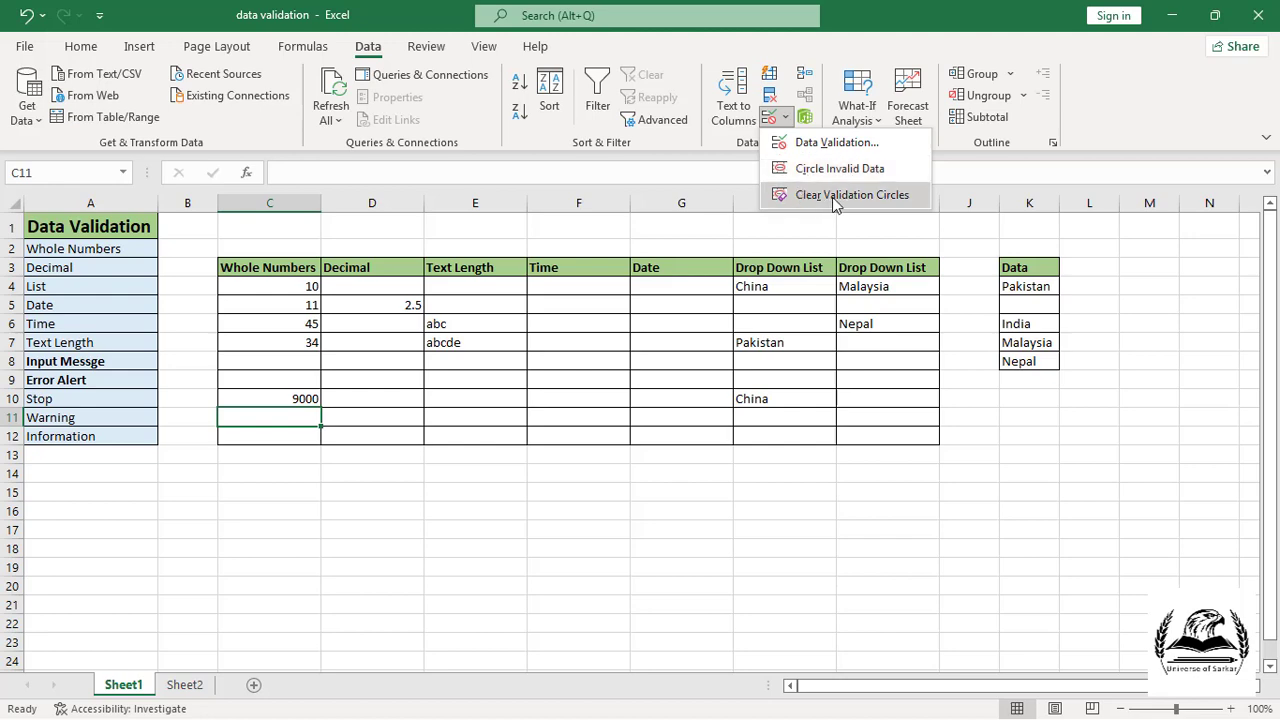
{"action": "left_click", "coordinate": [604, 487]}
{"action": "left_click", "coordinate": [184, 685]}
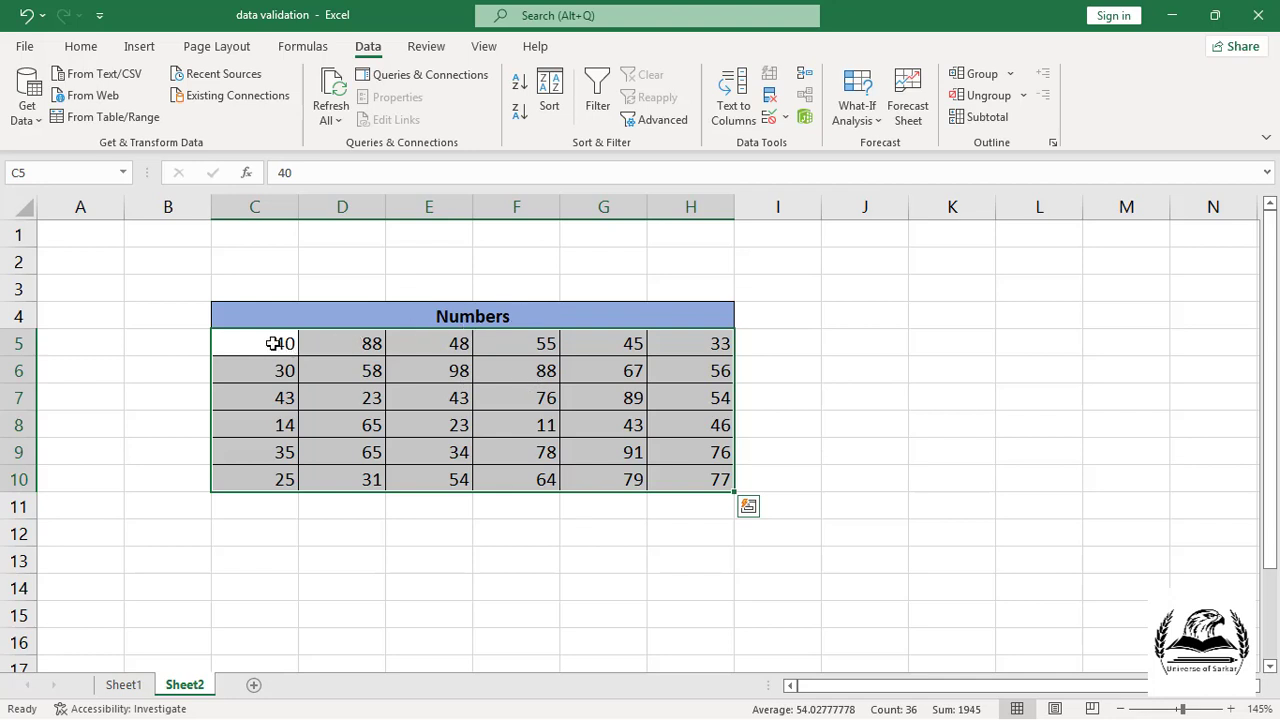
Step: Apply a whole-number rule between 40 and 80 to Sheet2's Numbers values C5:H10
{"action": "left_click_drag", "start_coordinate": [277, 344], "coordinate": [699, 479]}
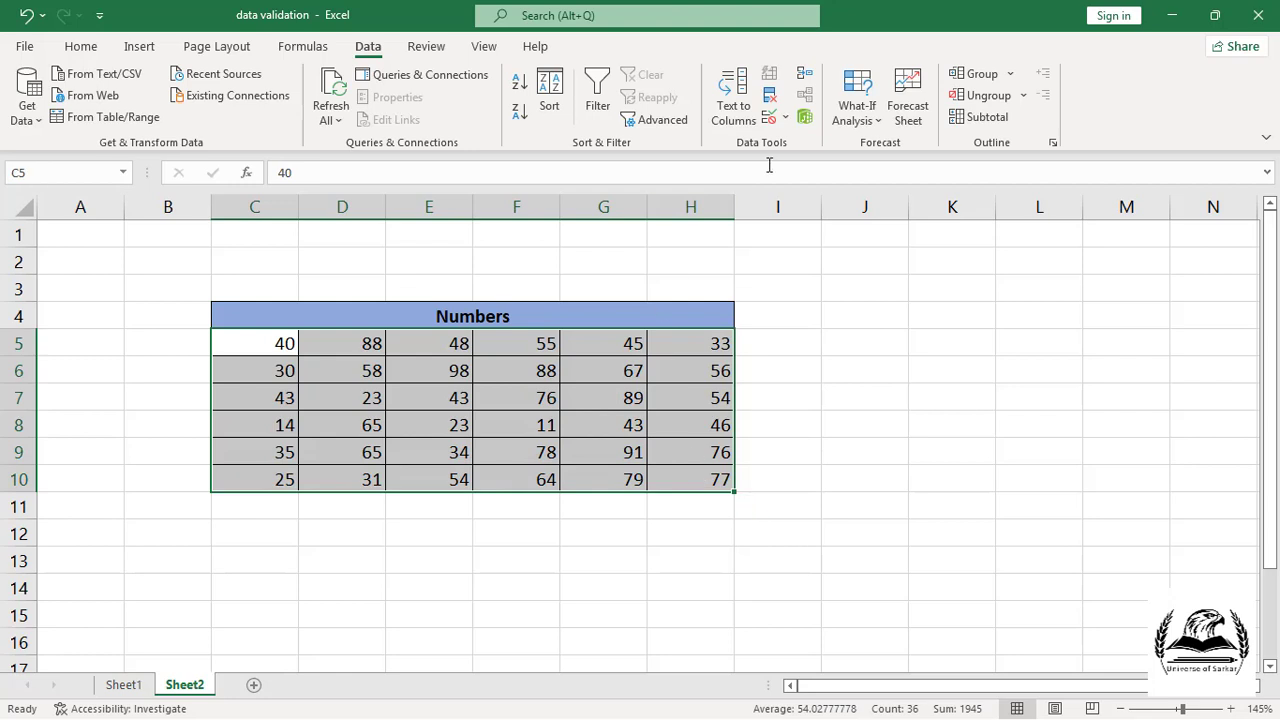
{"action": "left_click", "coordinate": [770, 120]}
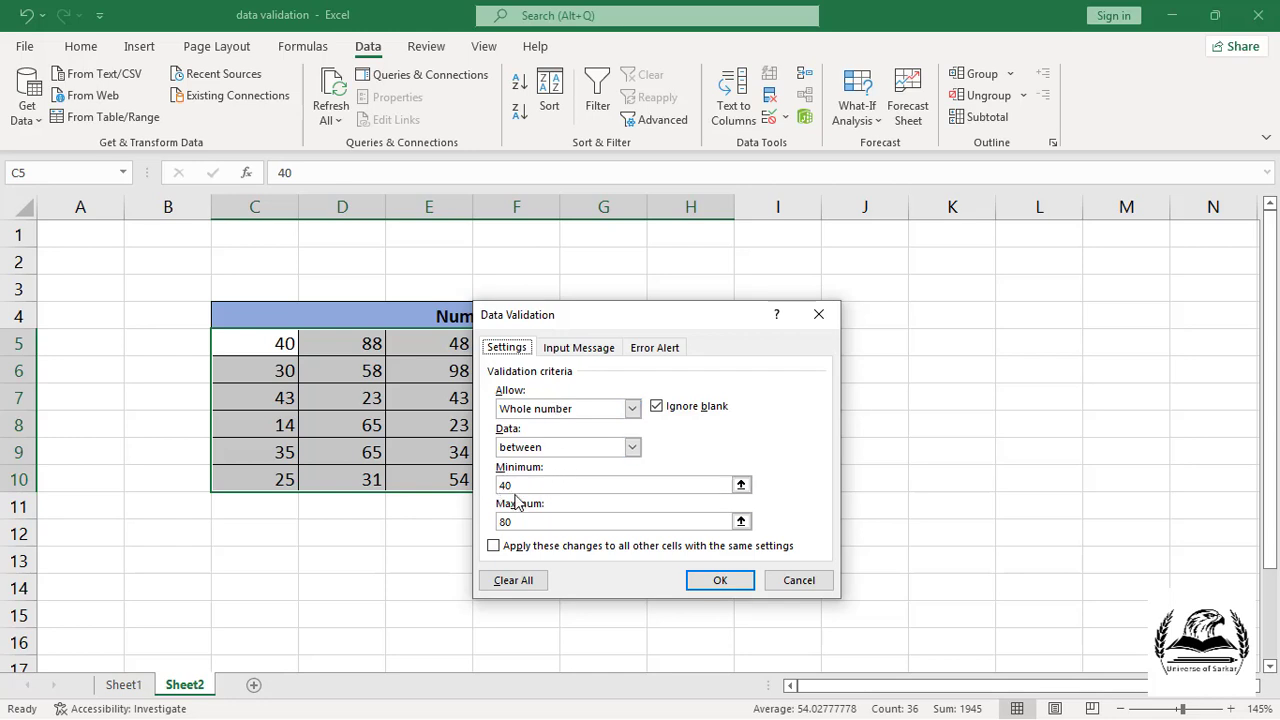
{"action": "left_click", "coordinate": [707, 585]}
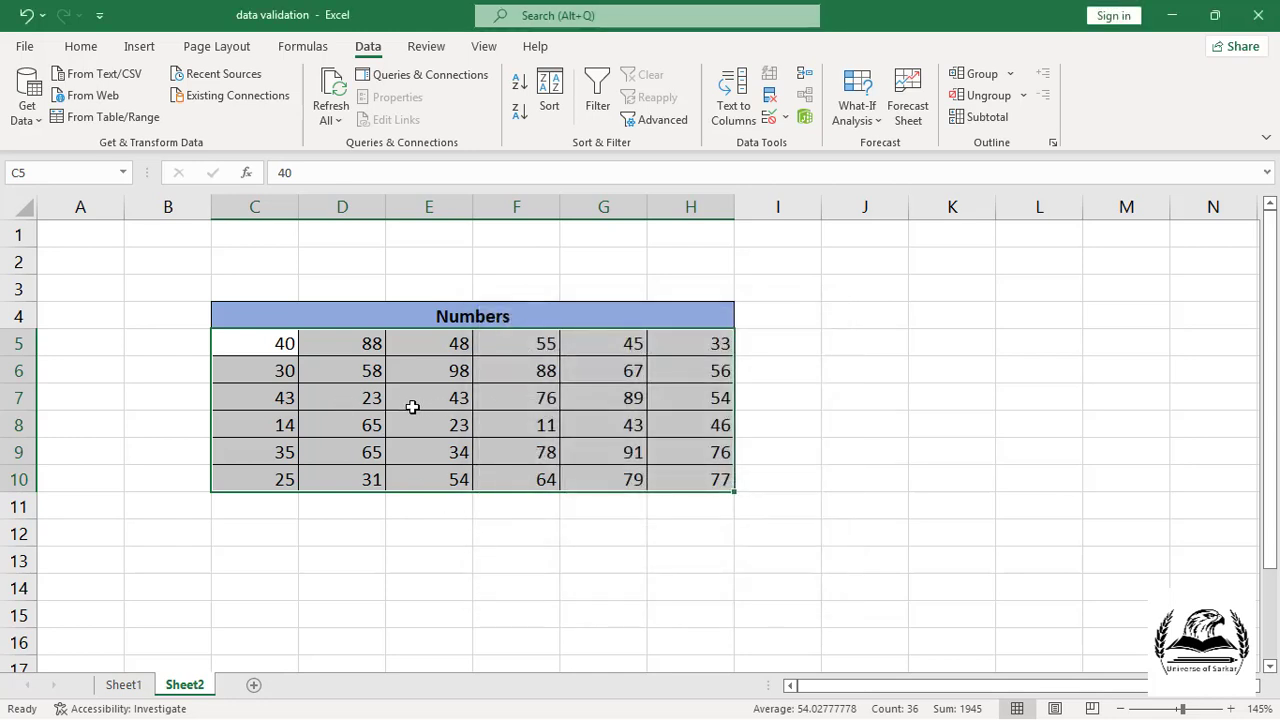
{"action": "left_click", "coordinate": [785, 117]}
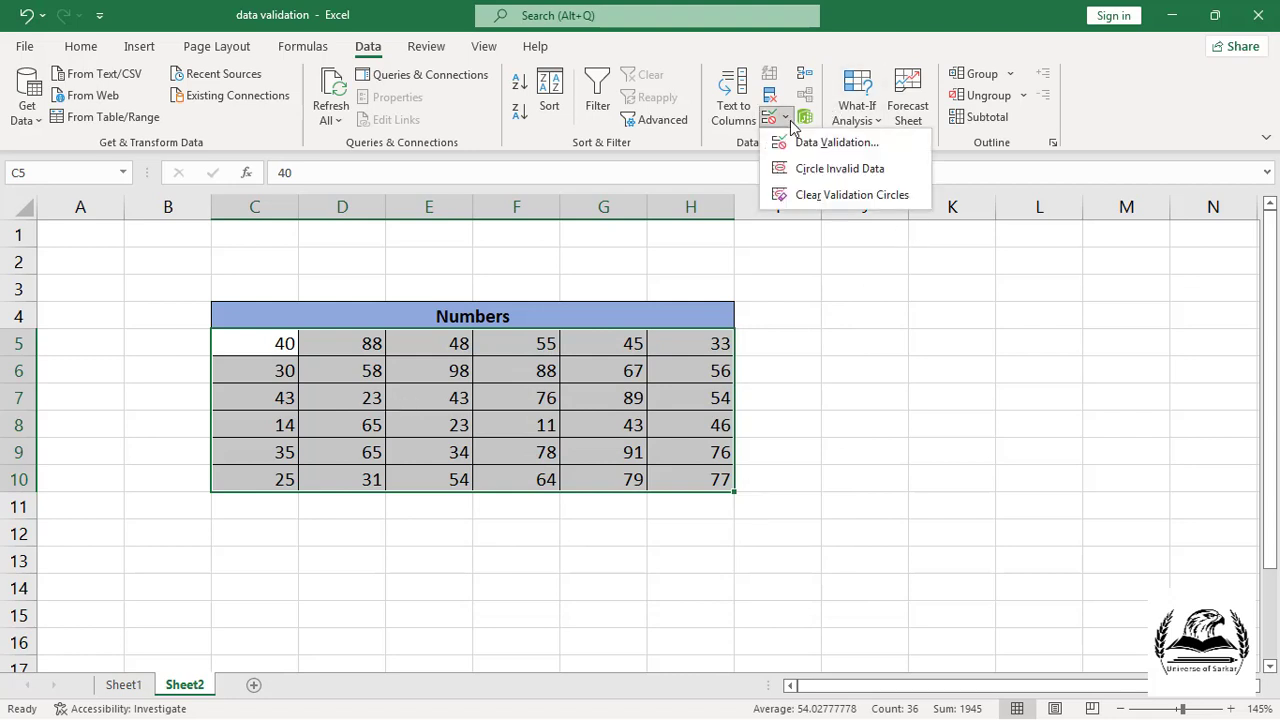
Step: Circle the out-of-range Numbers values, clear the circles, and return to Sheet1
{"action": "left_click", "coordinate": [827, 170]}
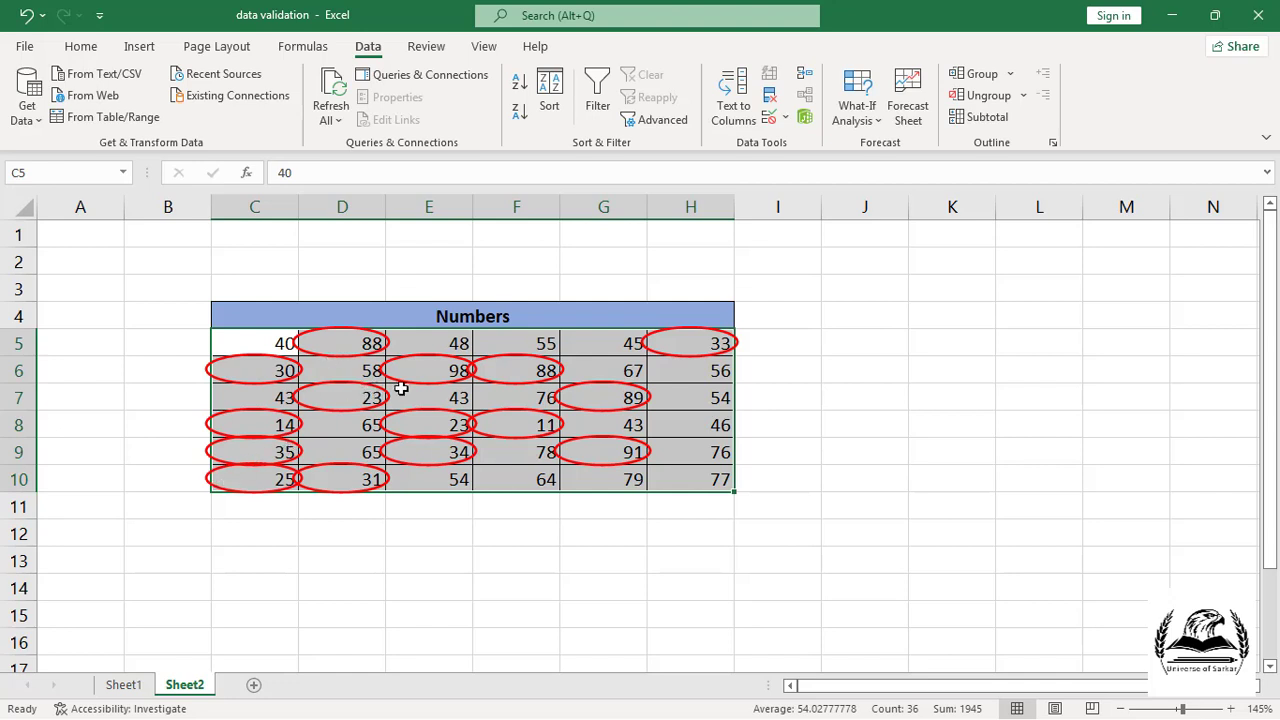
{"action": "left_click", "coordinate": [785, 117]}
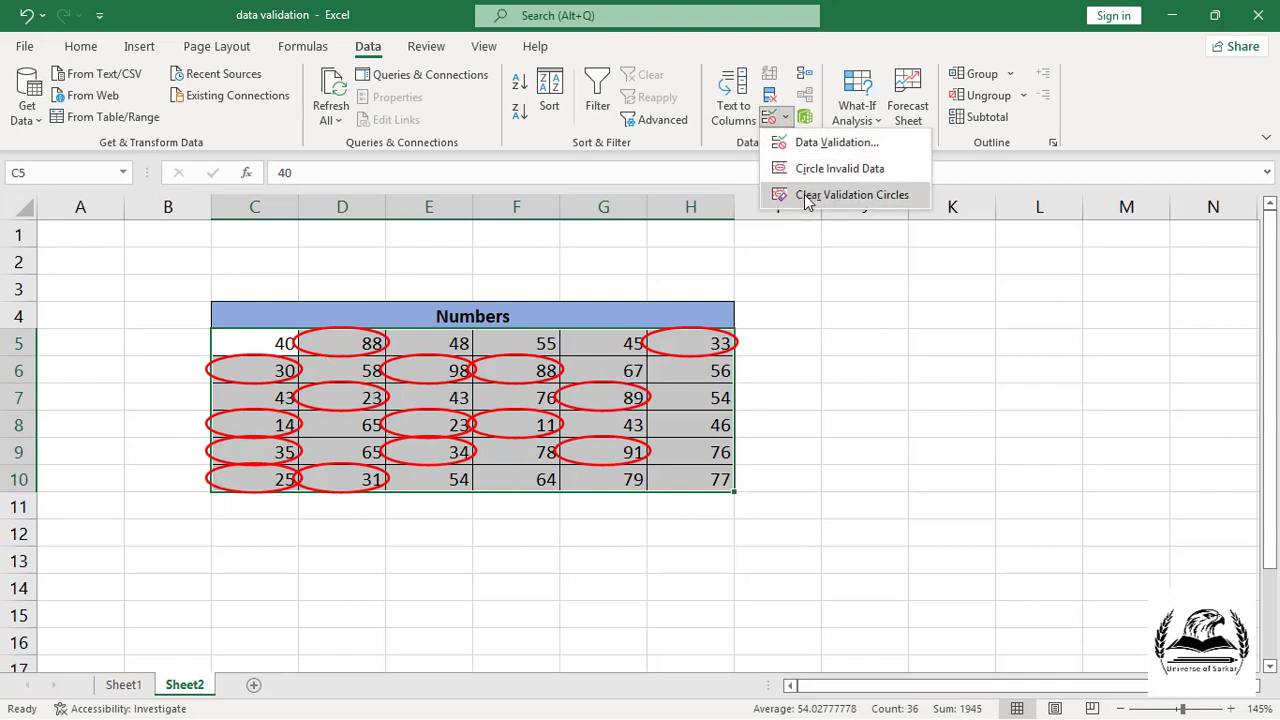
{"action": "left_click", "coordinate": [808, 196]}
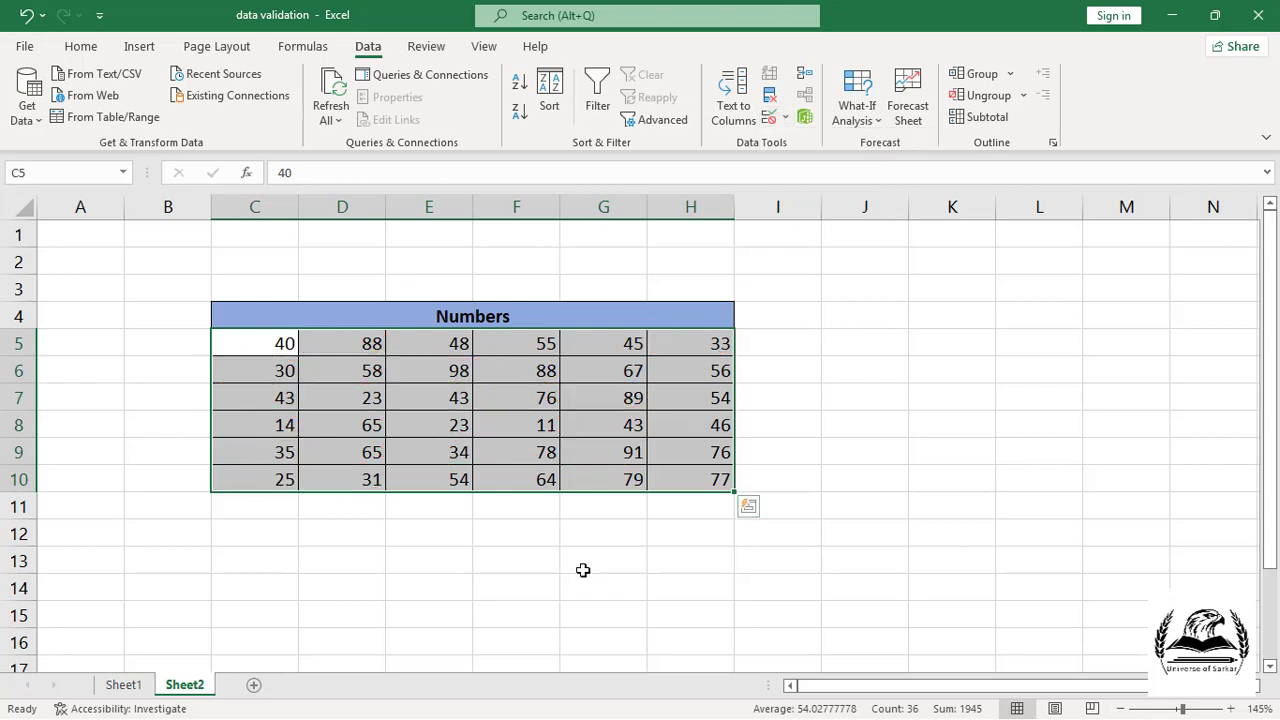
{"action": "left_click", "coordinate": [123, 685]}
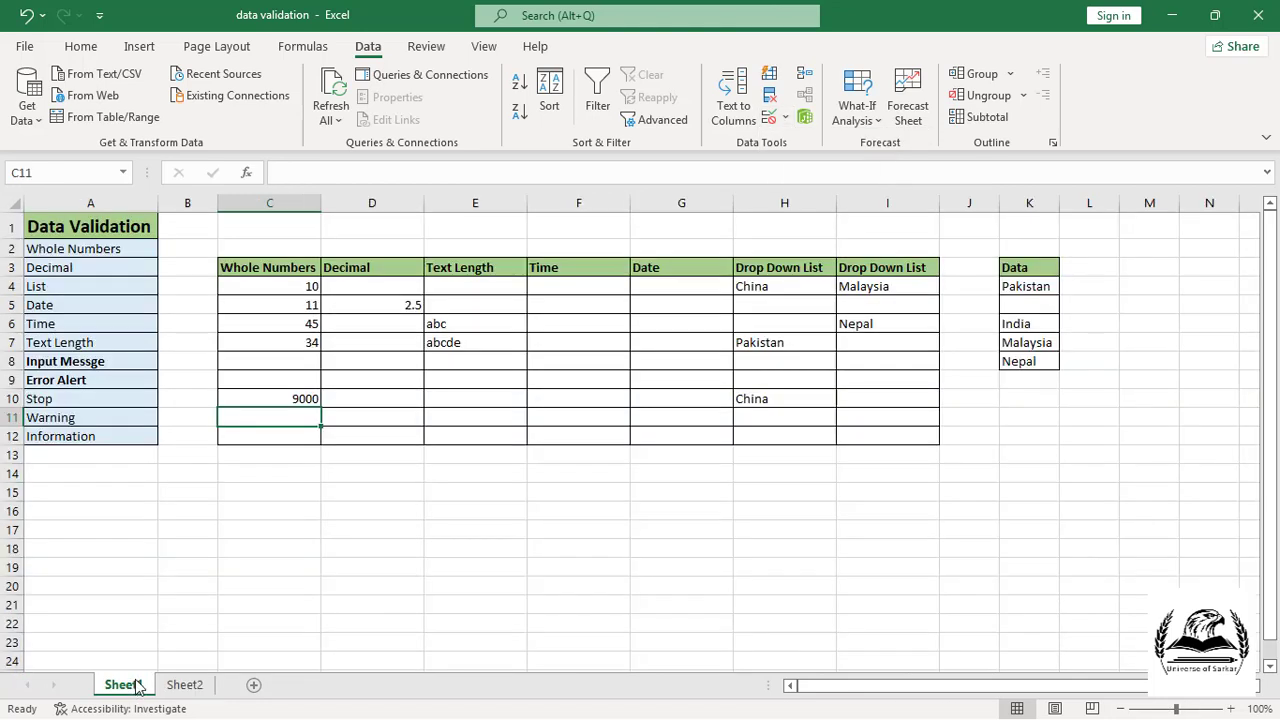